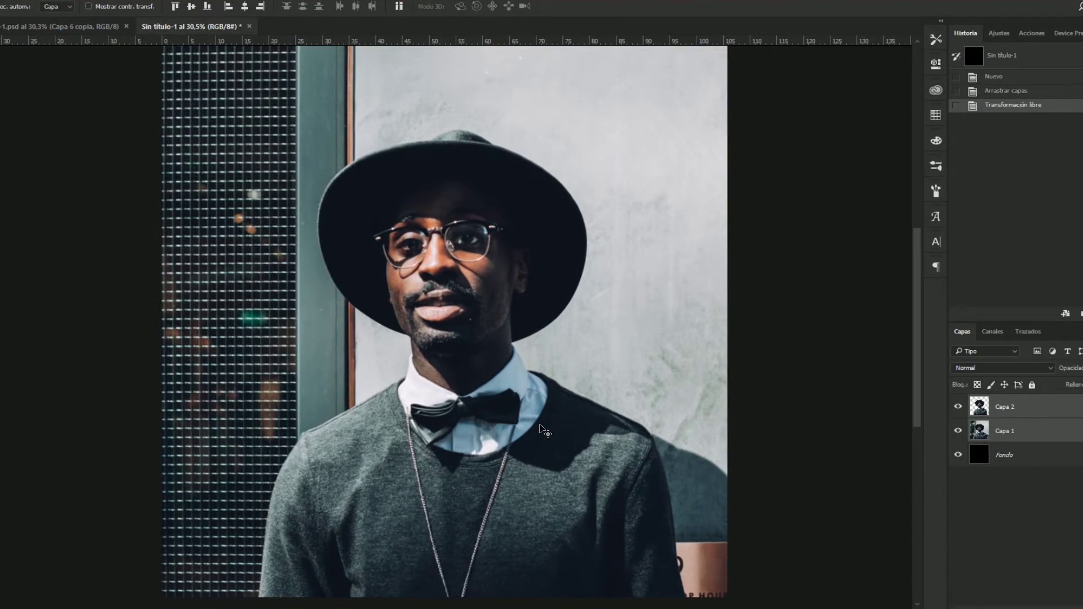
{"action": "scroll", "coordinate": [538, 423], "scroll_direction": "down", "scroll_amount": 1}
{"action": "scroll", "coordinate": [524, 400], "scroll_direction": "down", "scroll_amount": 2}
{"action": "scroll", "coordinate": [507, 378], "scroll_direction": "down", "scroll_amount": 1}
{"action": "scroll", "coordinate": [488, 349], "scroll_direction": "down", "scroll_amount": 2}
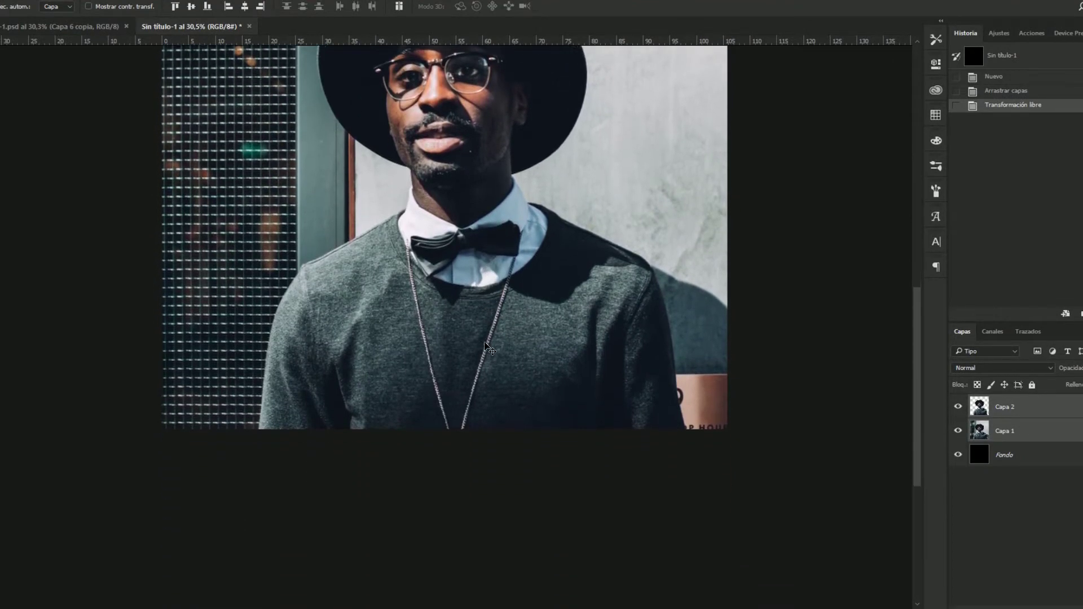
{"action": "scroll", "coordinate": [486, 347], "scroll_direction": "up", "scroll_amount": 2}
{"action": "scroll", "coordinate": [487, 347], "scroll_direction": "up", "scroll_amount": 3}
{"action": "scroll", "coordinate": [486, 346], "scroll_direction": "down", "scroll_amount": 1}
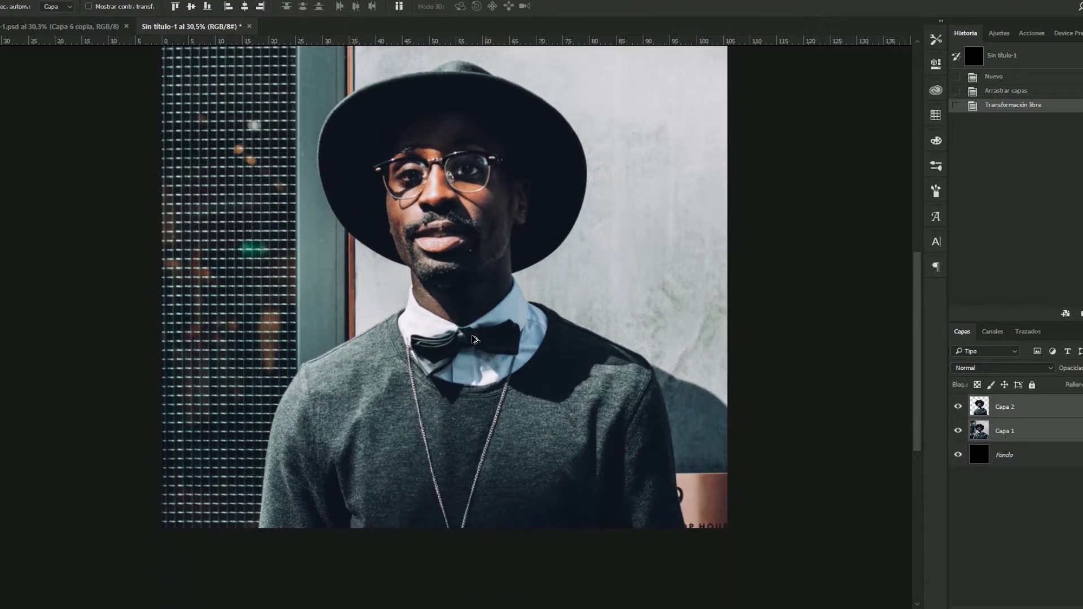
{"action": "scroll", "coordinate": [474, 339], "scroll_direction": "down", "scroll_amount": 4}
{"action": "scroll", "coordinate": [462, 344], "scroll_direction": "up", "scroll_amount": 4}
{"action": "scroll", "coordinate": [451, 352], "scroll_direction": "down", "scroll_amount": 1}
{"action": "scroll", "coordinate": [440, 359], "scroll_direction": "up", "scroll_amount": 1}
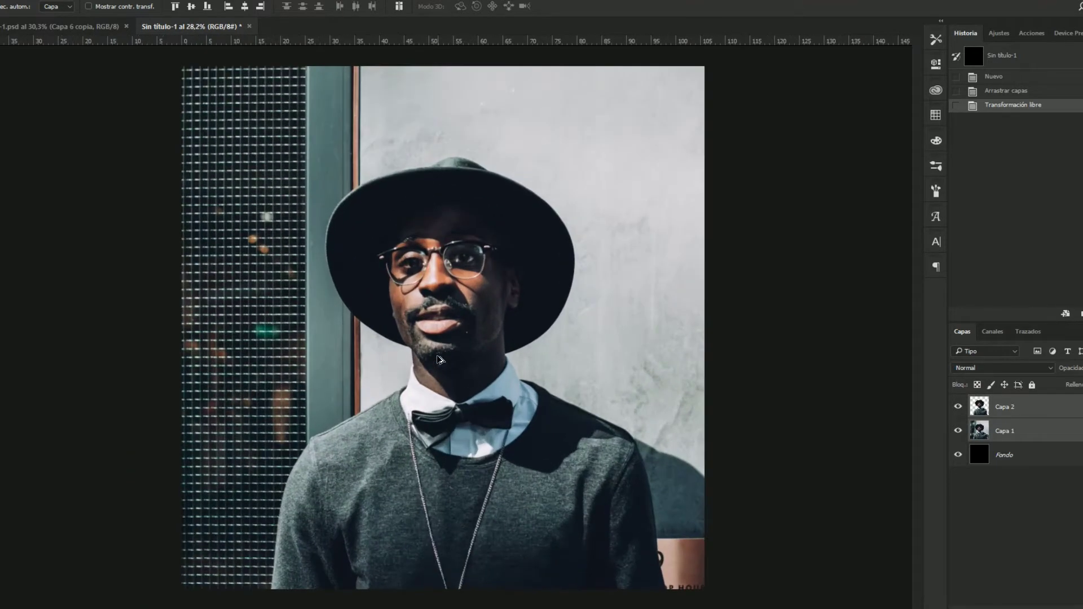
{"action": "scroll", "coordinate": [503, 389], "scroll_direction": "down", "scroll_amount": 1}
{"action": "scroll", "coordinate": [440, 388], "scroll_direction": "down", "scroll_amount": 1}
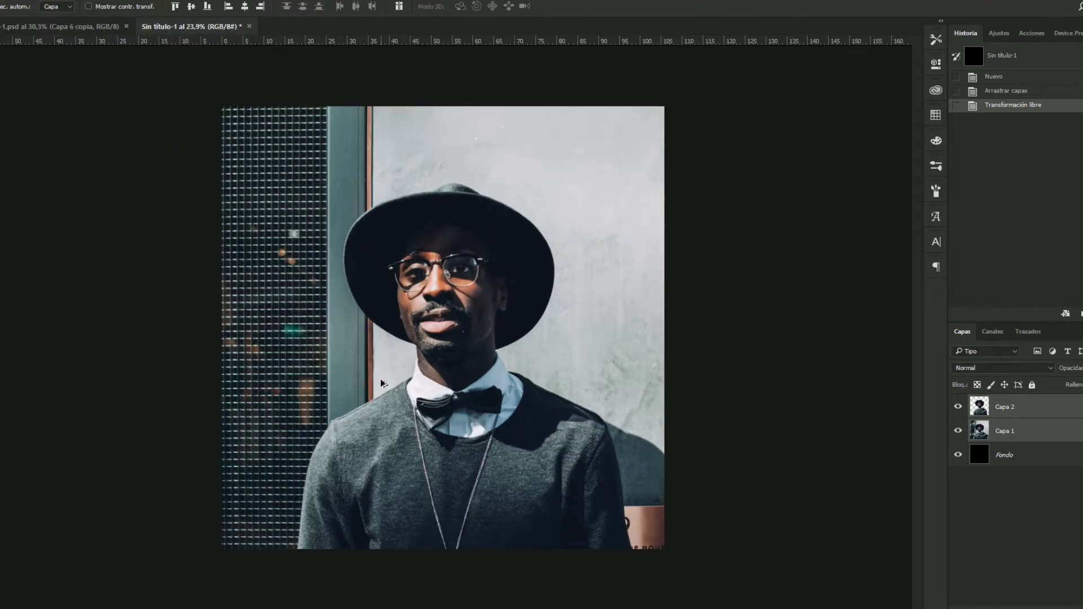
{"action": "scroll", "coordinate": [386, 387], "scroll_direction": "up", "scroll_amount": 1}
{"action": "scroll", "coordinate": [385, 385], "scroll_direction": "up", "scroll_amount": 2}
{"action": "scroll", "coordinate": [386, 386], "scroll_direction": "down", "scroll_amount": 1}
{"action": "scroll", "coordinate": [387, 386], "scroll_direction": "up", "scroll_amount": 1}
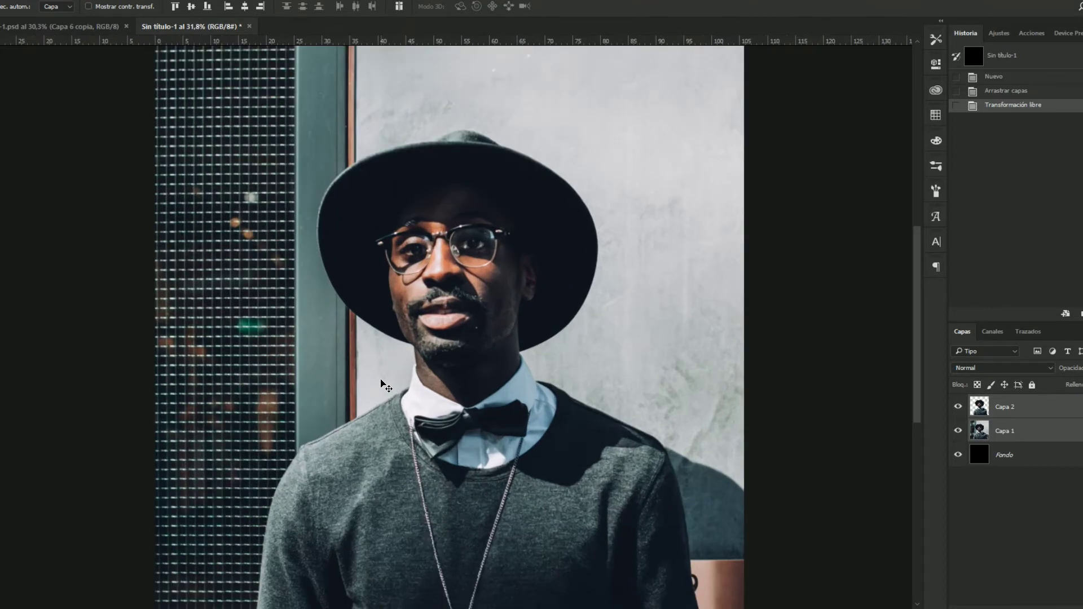
{"action": "scroll", "coordinate": [389, 386], "scroll_direction": "down", "scroll_amount": 1}
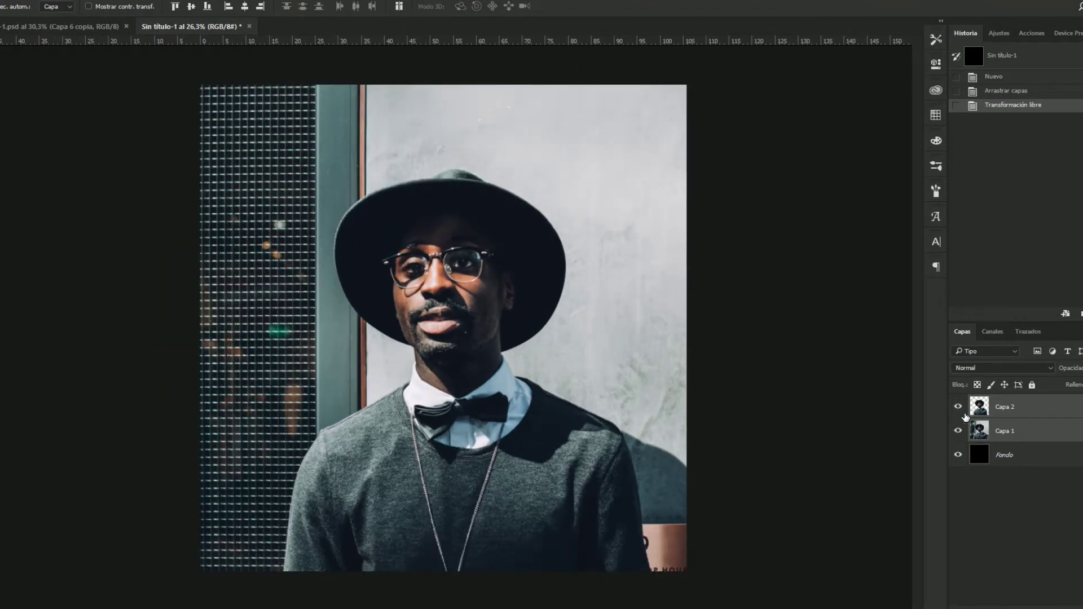
{"action": "left_click", "coordinate": [1012, 451]}
- Invert the Fondo background to white, hide Capa 1, and select the Capa 2 figure
{"action": "key", "text": "ctrl+i"}
{"action": "left_click", "coordinate": [958, 431]}
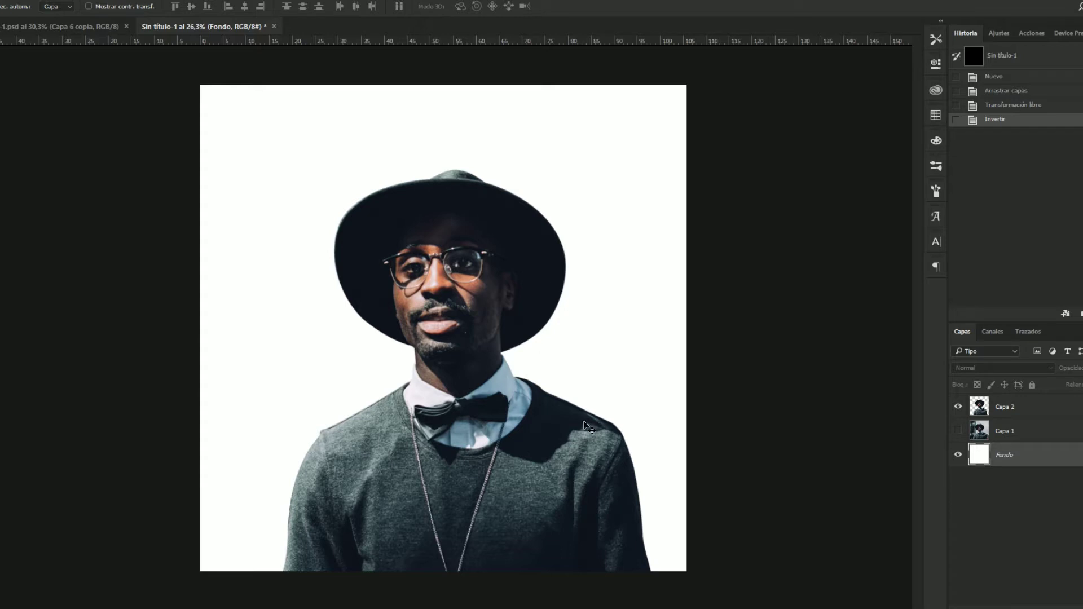
{"action": "left_click", "coordinate": [947, 412]}
{"action": "scroll", "coordinate": [323, 307], "scroll_direction": "down", "scroll_amount": 2}
{"action": "scroll", "coordinate": [323, 307], "scroll_direction": "up", "scroll_amount": 1}
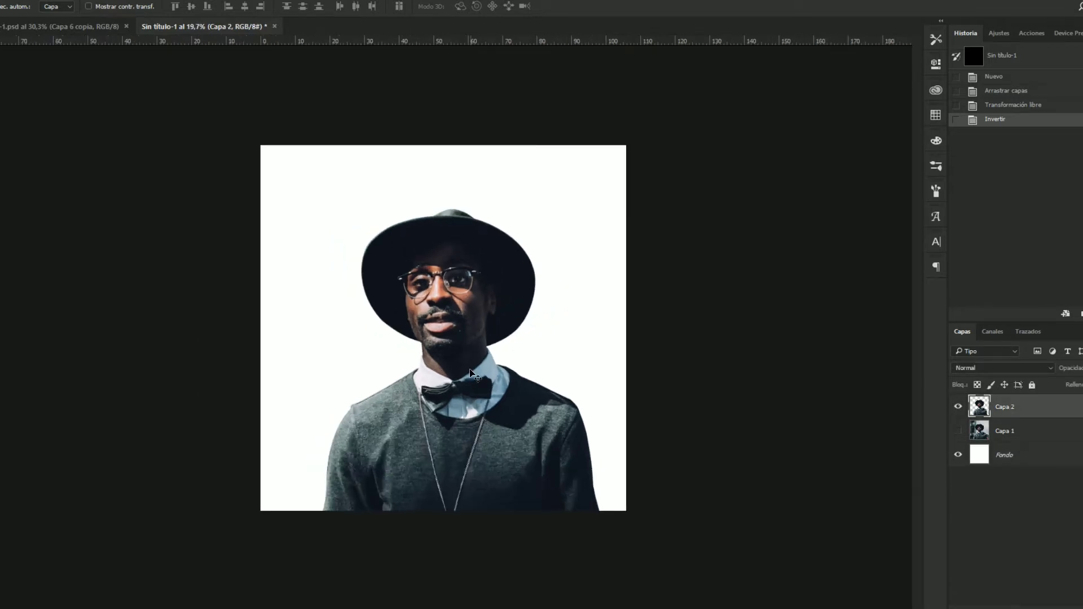
- Scale the Capa 2 cut-out figure to about 87% and move it higher on the canvas
{"action": "key", "text": "ctrl+t"}
{"action": "left_click_drag", "start_coordinate": [592, 217], "coordinate": [574, 237]}
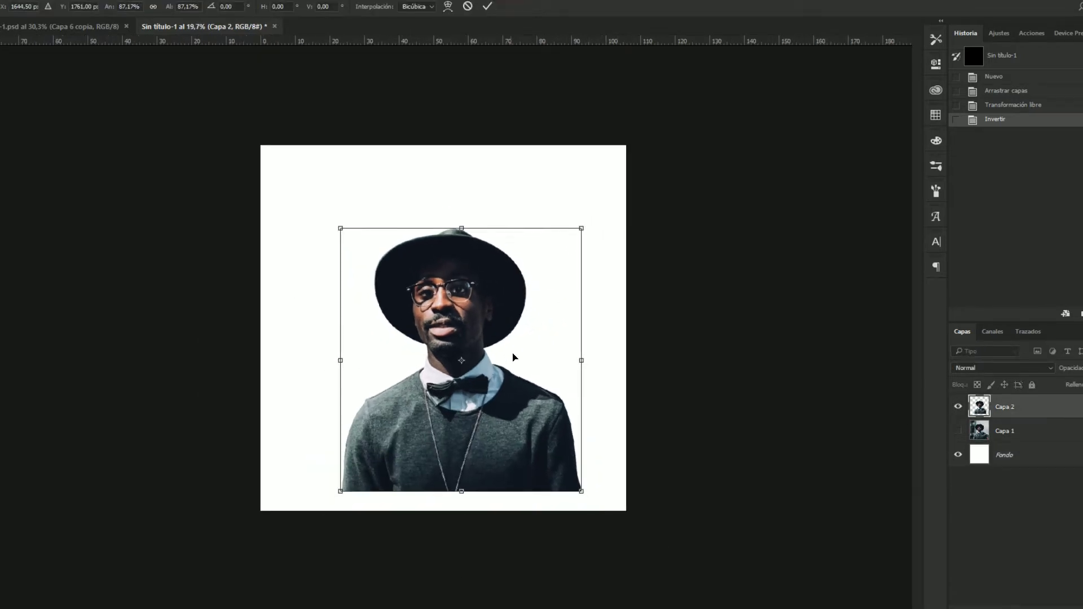
{"action": "left_click_drag", "start_coordinate": [512, 358], "coordinate": [514, 312]}
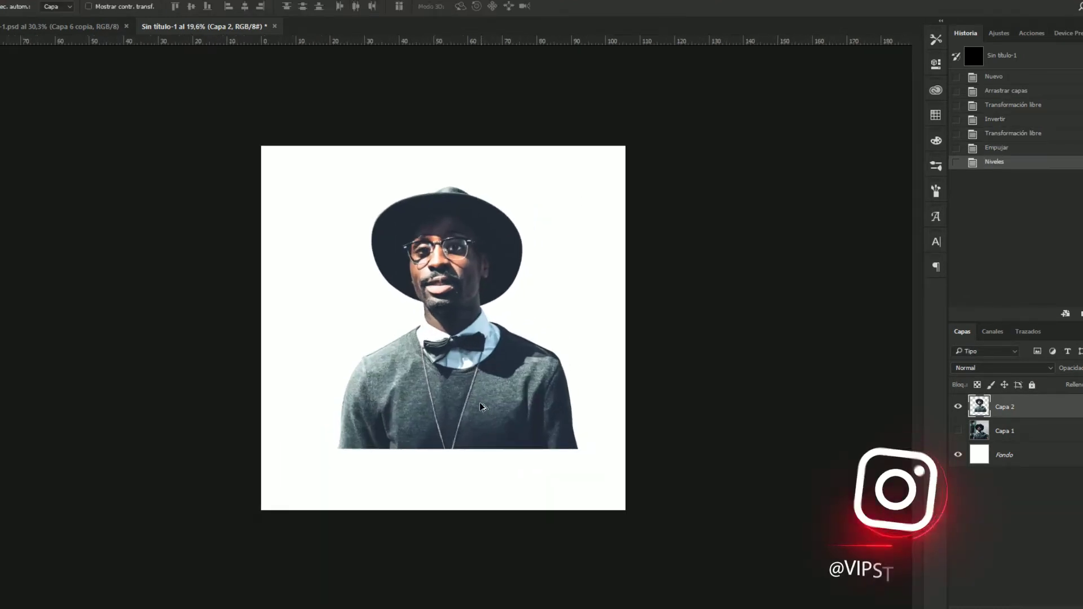
{"action": "scroll", "coordinate": [474, 389], "scroll_direction": "up", "scroll_amount": 3}
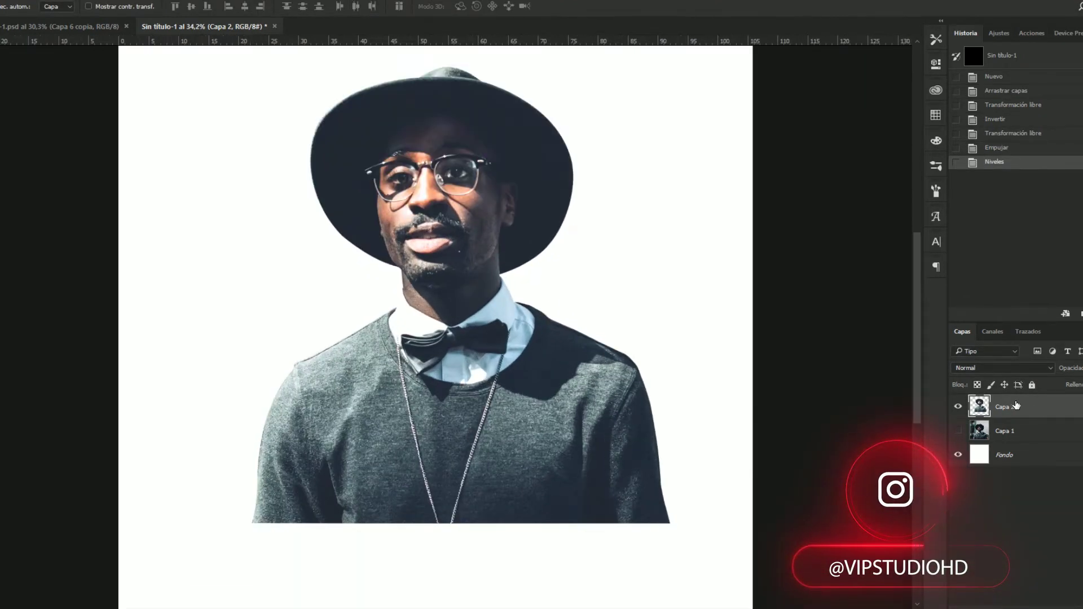
- Duplicate Capa 2 and rotate the copy 90° counter-clockwise, shifting it left
{"action": "key", "text": "ctrl+j"}
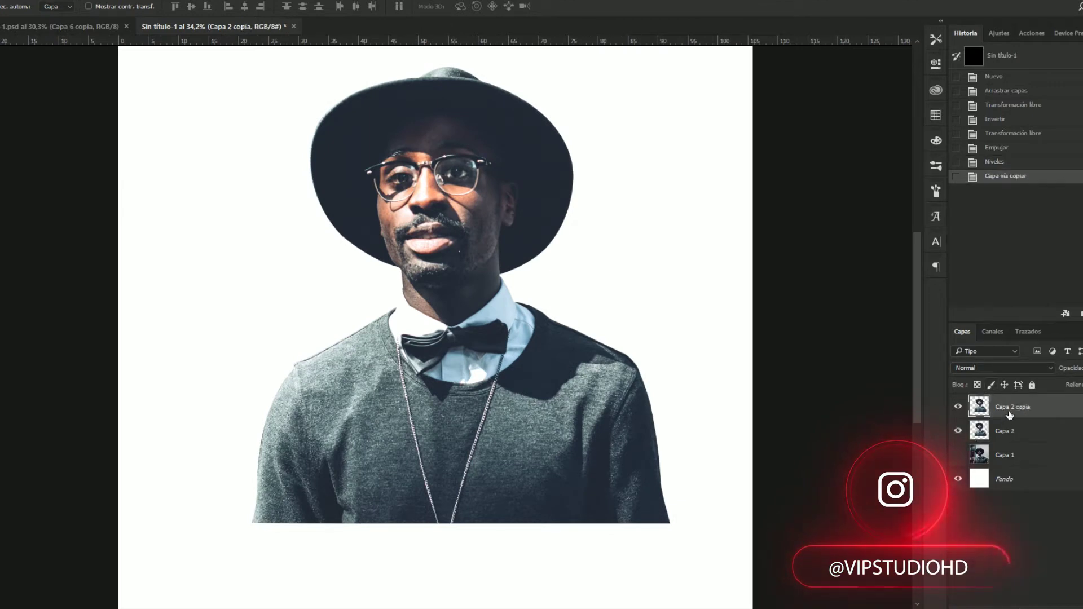
{"action": "left_click", "coordinate": [958, 410]}
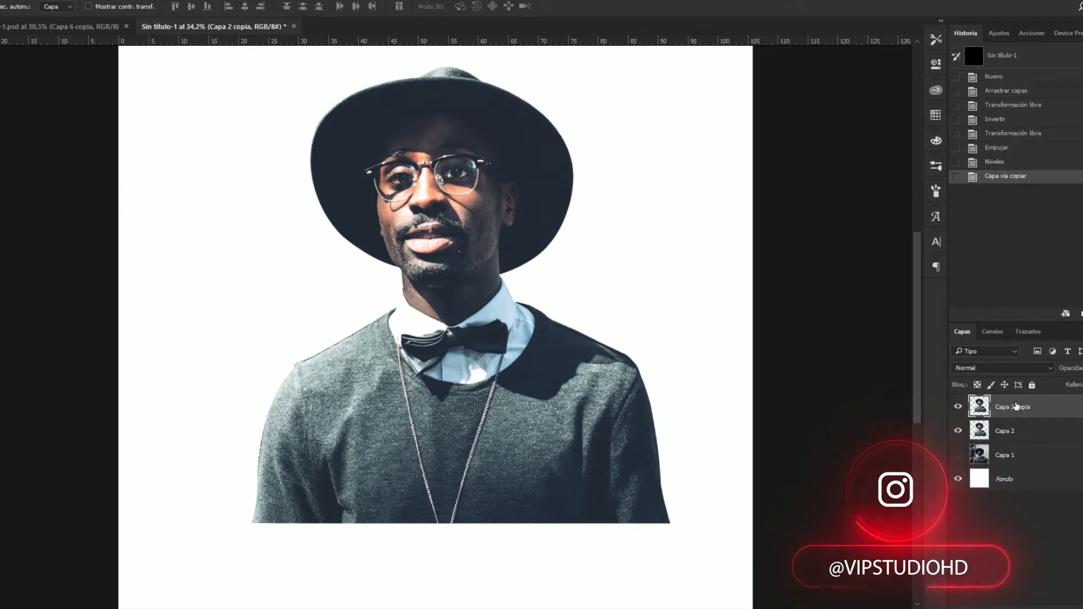
{"action": "key", "text": "ctrl+t"}
{"action": "right_click", "coordinate": [533, 244]}
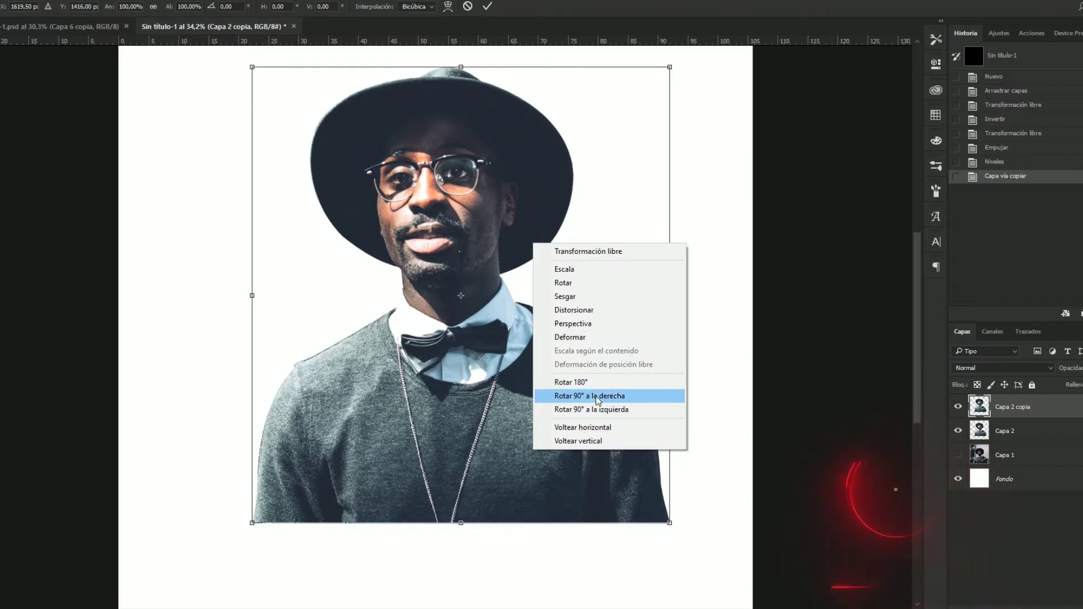
{"action": "left_click", "coordinate": [639, 395]}
{"action": "key", "text": "ctrl+z"}
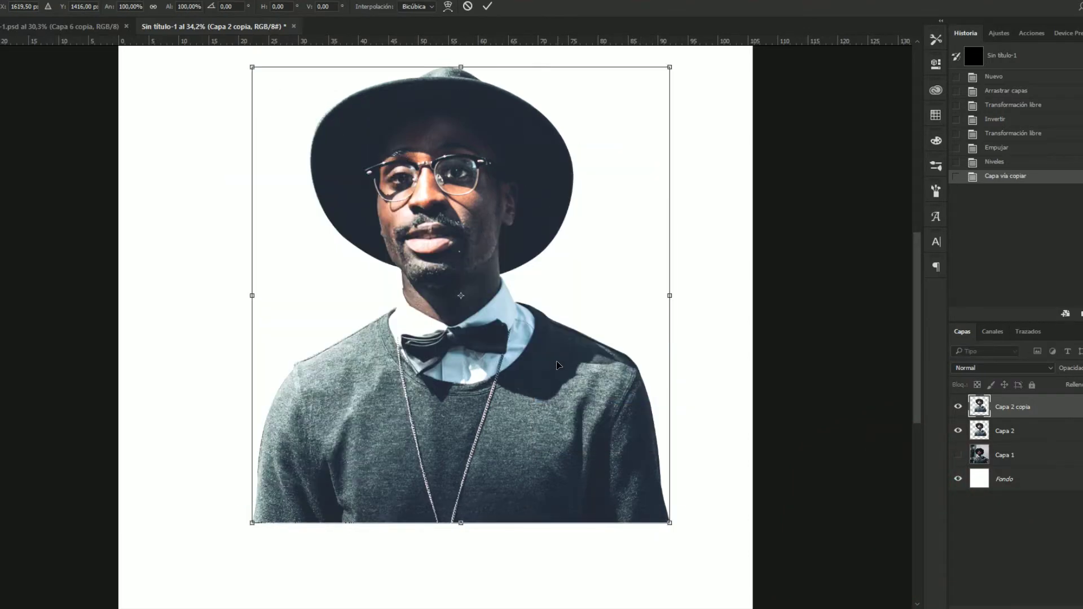
{"action": "right_click", "coordinate": [541, 327]}
{"action": "left_click", "coordinate": [628, 494]}
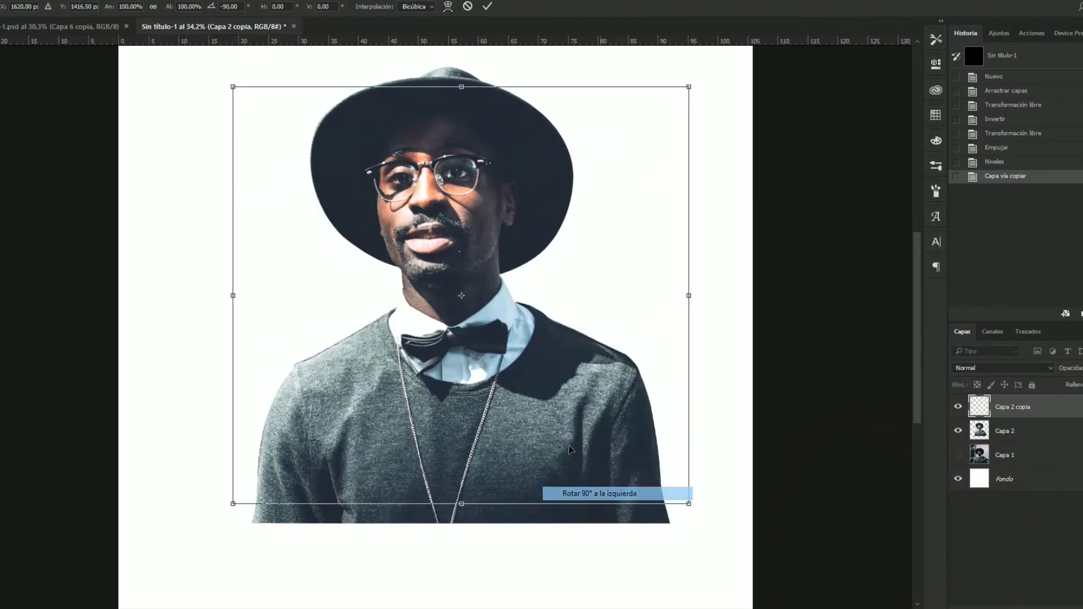
{"action": "left_click_drag", "start_coordinate": [579, 290], "coordinate": [555, 300]}
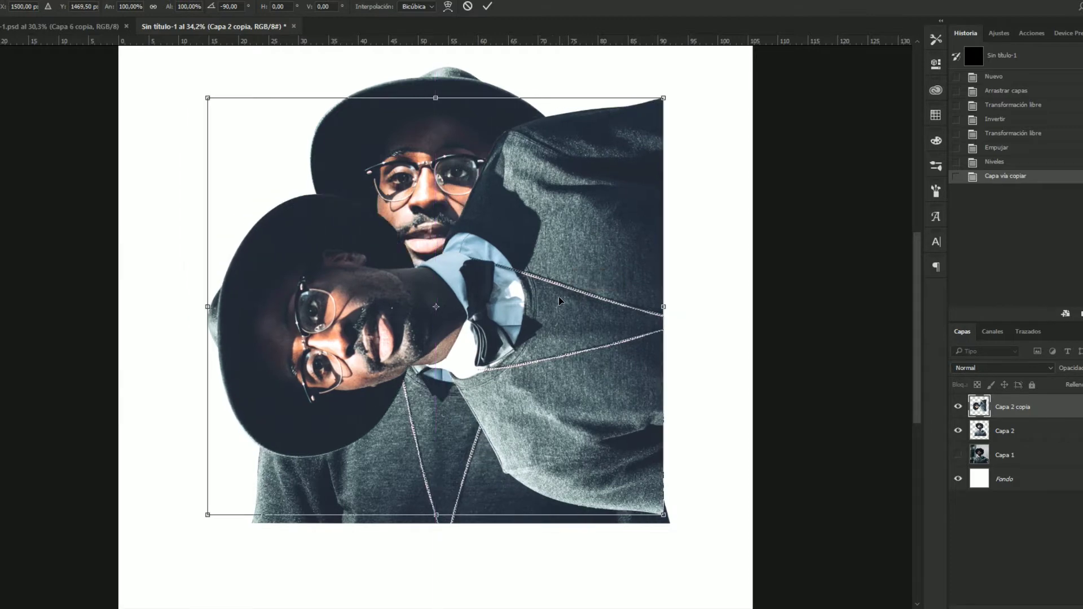
{"action": "key", "text": "Return"}
- Hide the upright Capa 2 figure and bring up the Filtro > Estilizar menu
{"action": "left_click", "coordinate": [957, 431]}
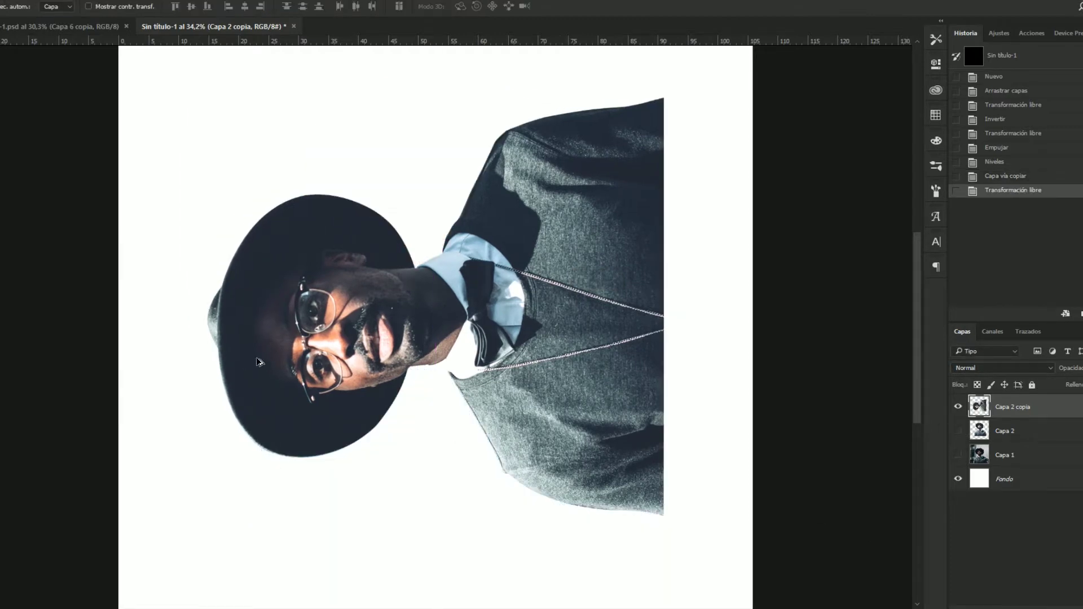
{"action": "scroll", "coordinate": [480, 333], "scroll_direction": "up", "scroll_amount": 1}
{"action": "scroll", "coordinate": [480, 333], "scroll_direction": "down", "scroll_amount": 3}
{"action": "scroll", "coordinate": [480, 333], "scroll_direction": "up", "scroll_amount": 2}
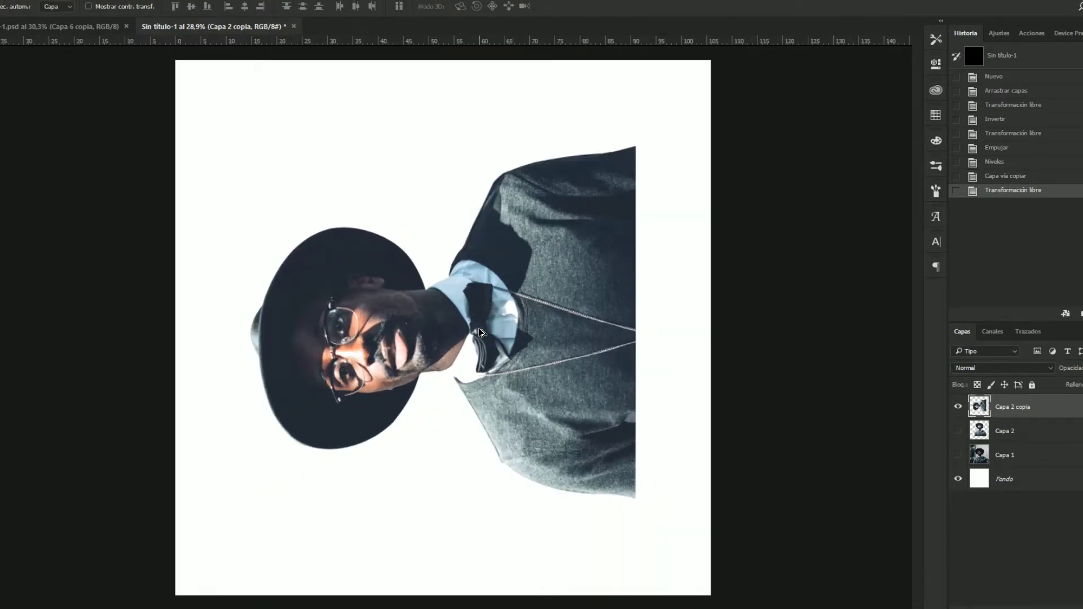
{"action": "scroll", "coordinate": [480, 333], "scroll_direction": "down", "scroll_amount": 2}
{"action": "scroll", "coordinate": [480, 332], "scroll_direction": "up", "scroll_amount": 3}
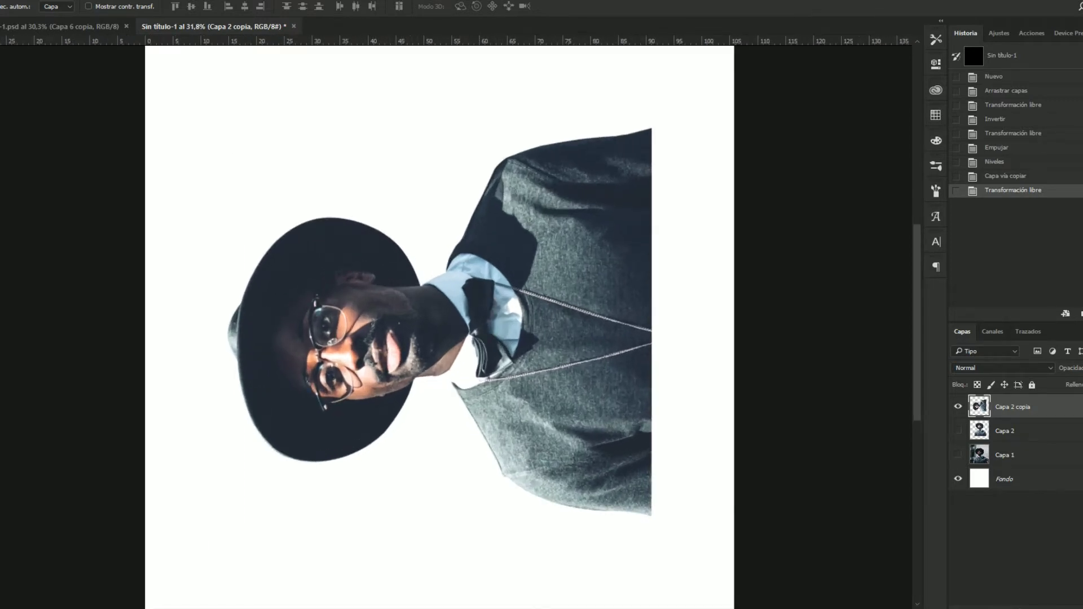
{"action": "left_click", "coordinate": [179, 0]}
{"action": "mouse_move", "coordinate": [191, 157]}
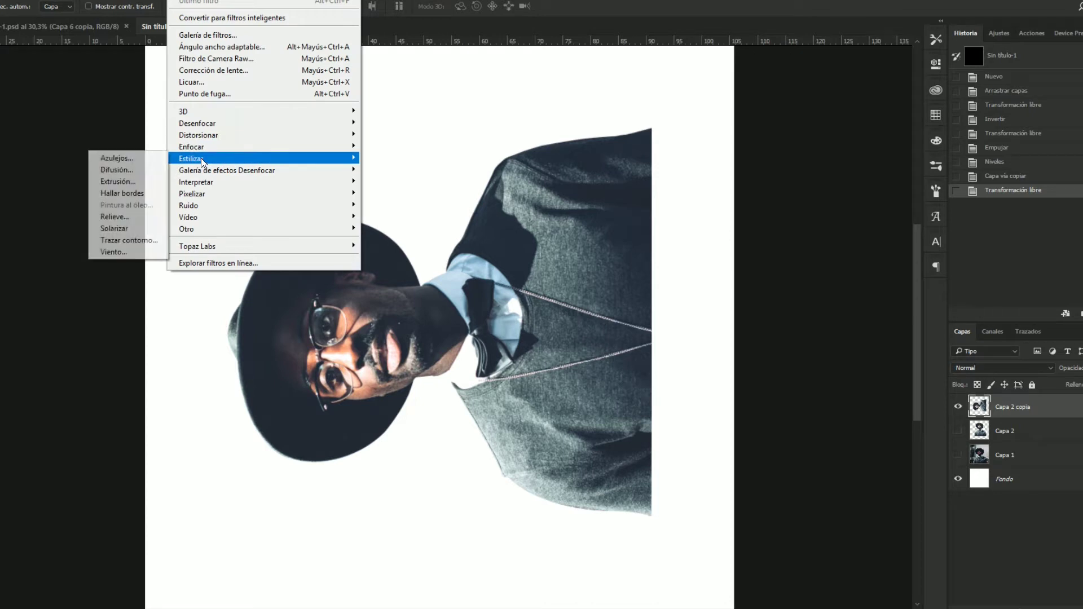
- Apply Viento to the sideways copy with method Trémulo, direction Desde la izquierda
{"action": "left_click", "coordinate": [115, 251]}
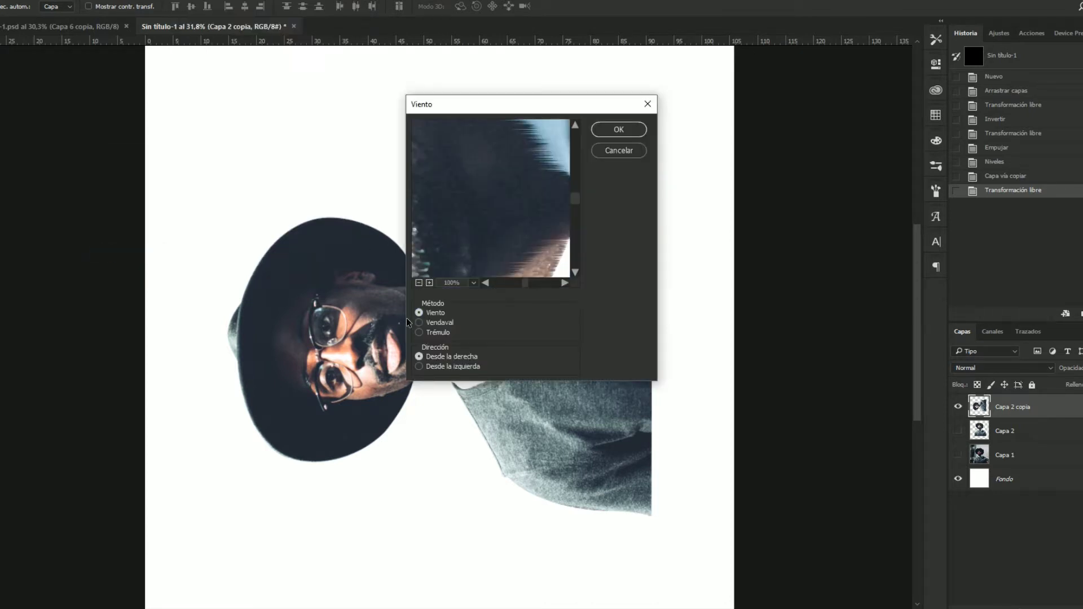
{"action": "left_click_drag", "start_coordinate": [467, 115], "coordinate": [501, 100]}
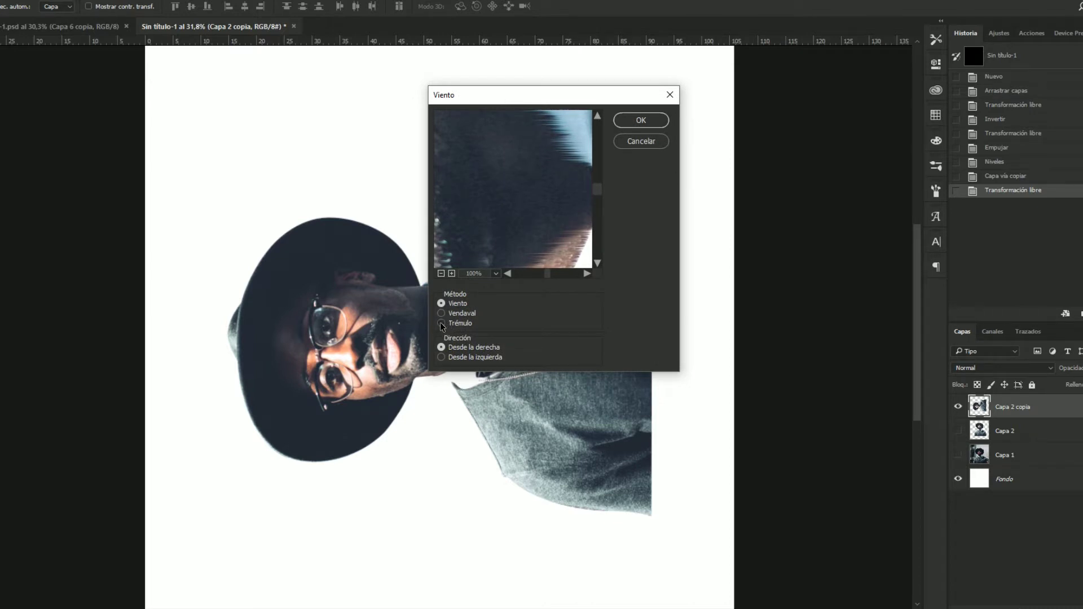
{"action": "left_click", "coordinate": [442, 324]}
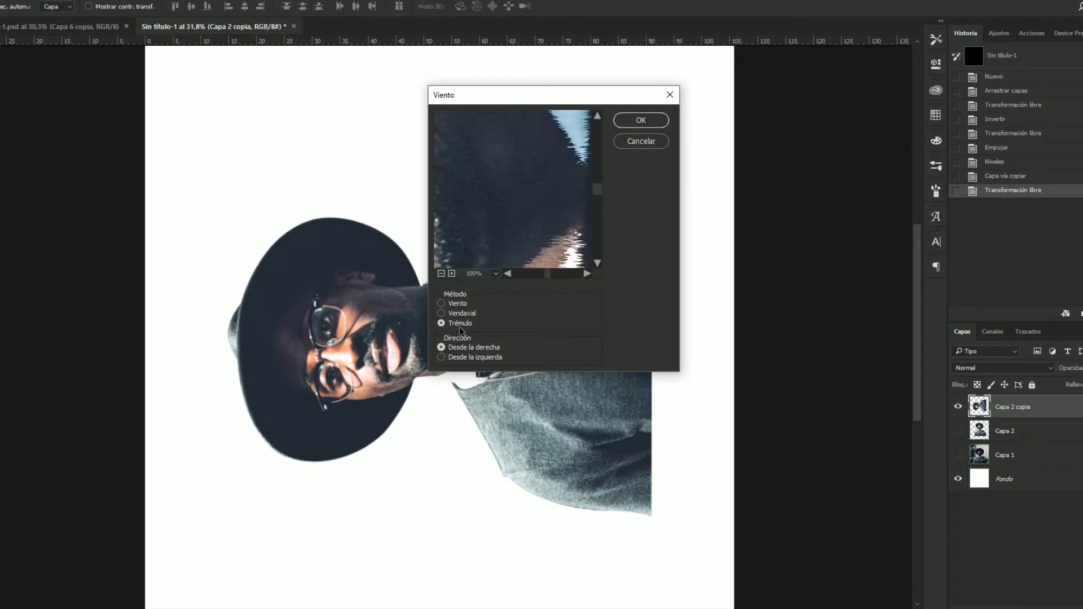
{"action": "left_click", "coordinate": [442, 358]}
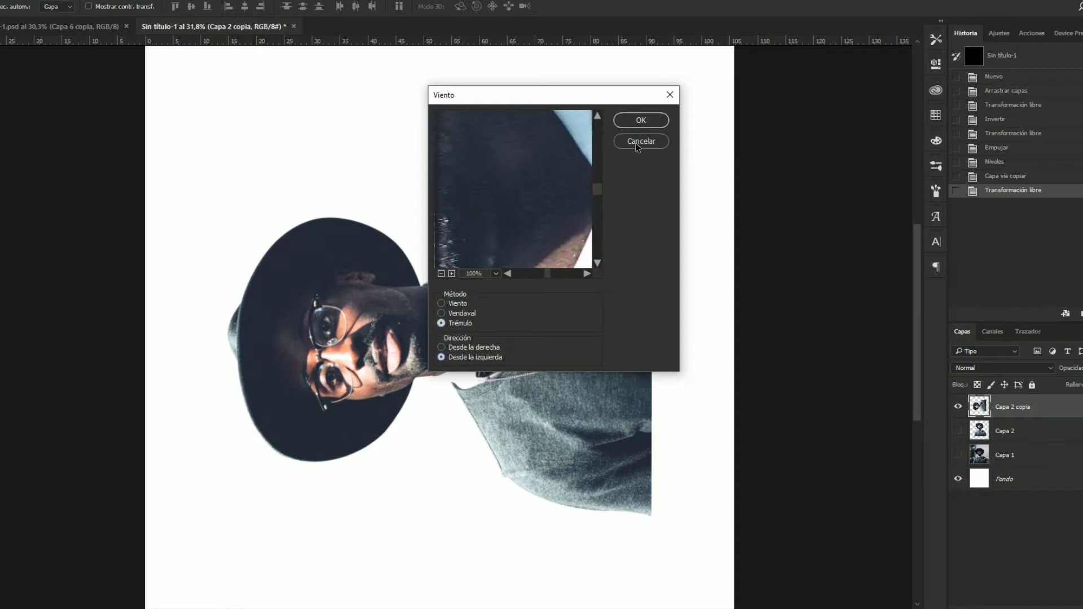
{"action": "left_click", "coordinate": [644, 122]}
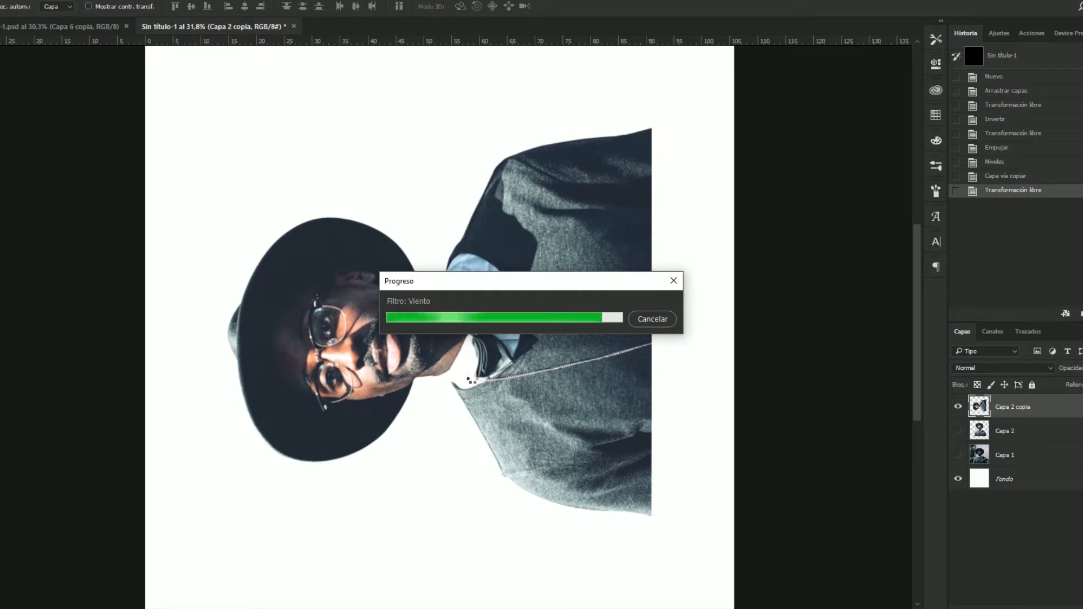
{"action": "scroll", "coordinate": [351, 313], "scroll_direction": "up", "scroll_amount": 2}
{"action": "scroll", "coordinate": [341, 376], "scroll_direction": "up", "scroll_amount": 2}
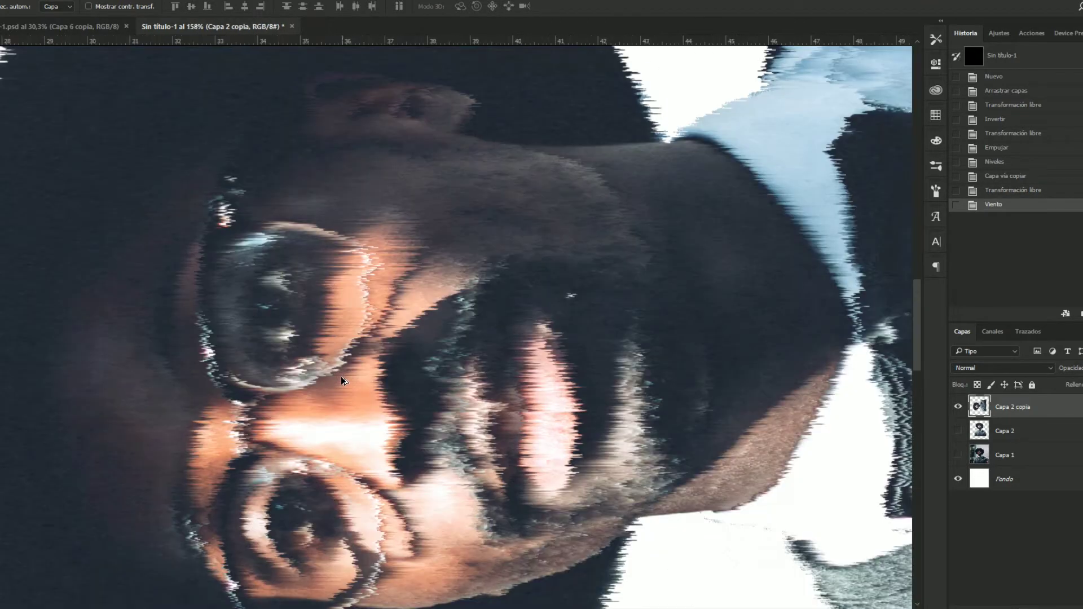
{"action": "scroll", "coordinate": [341, 376], "scroll_direction": "up", "scroll_amount": 2}
{"action": "scroll", "coordinate": [364, 354], "scroll_direction": "up", "scroll_amount": 2}
{"action": "scroll", "coordinate": [457, 404], "scroll_direction": "down", "scroll_amount": 2}
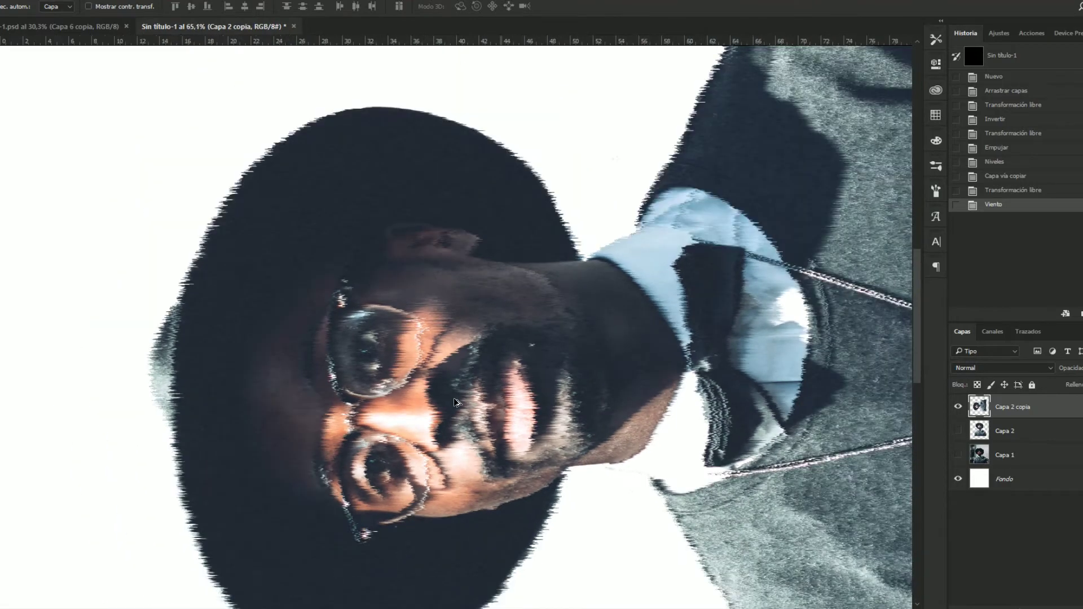
{"action": "scroll", "coordinate": [459, 410], "scroll_direction": "down", "scroll_amount": 2}
{"action": "scroll", "coordinate": [355, 389], "scroll_direction": "up", "scroll_amount": 2}
{"action": "scroll", "coordinate": [354, 316], "scroll_direction": "up", "scroll_amount": 2}
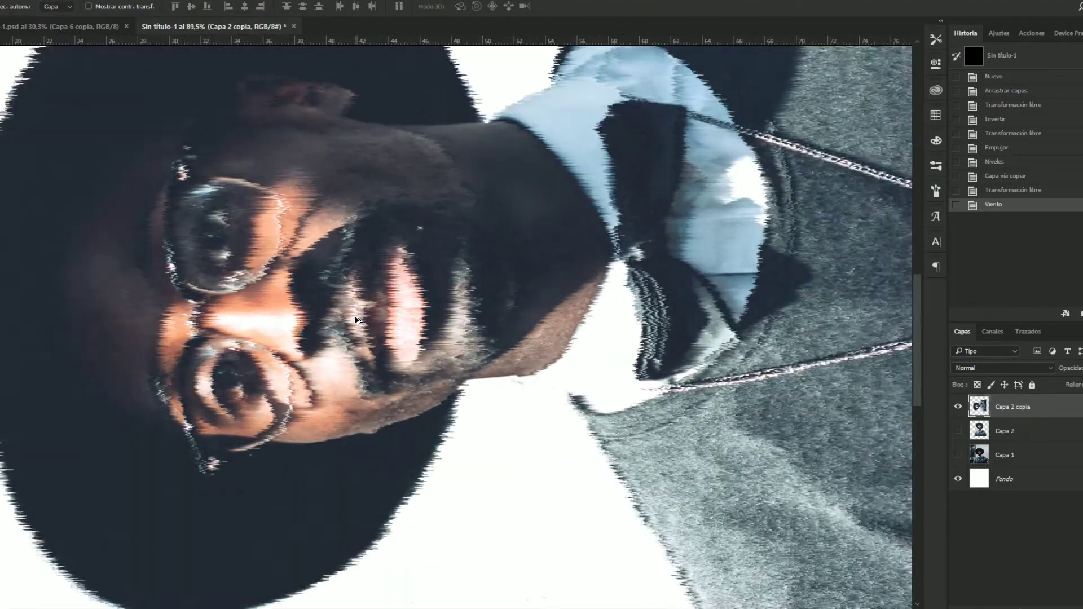
{"action": "scroll", "coordinate": [354, 316], "scroll_direction": "up", "scroll_amount": 1}
{"action": "scroll", "coordinate": [358, 325], "scroll_direction": "down", "scroll_amount": 2}
{"action": "scroll", "coordinate": [359, 321], "scroll_direction": "down", "scroll_amount": 1}
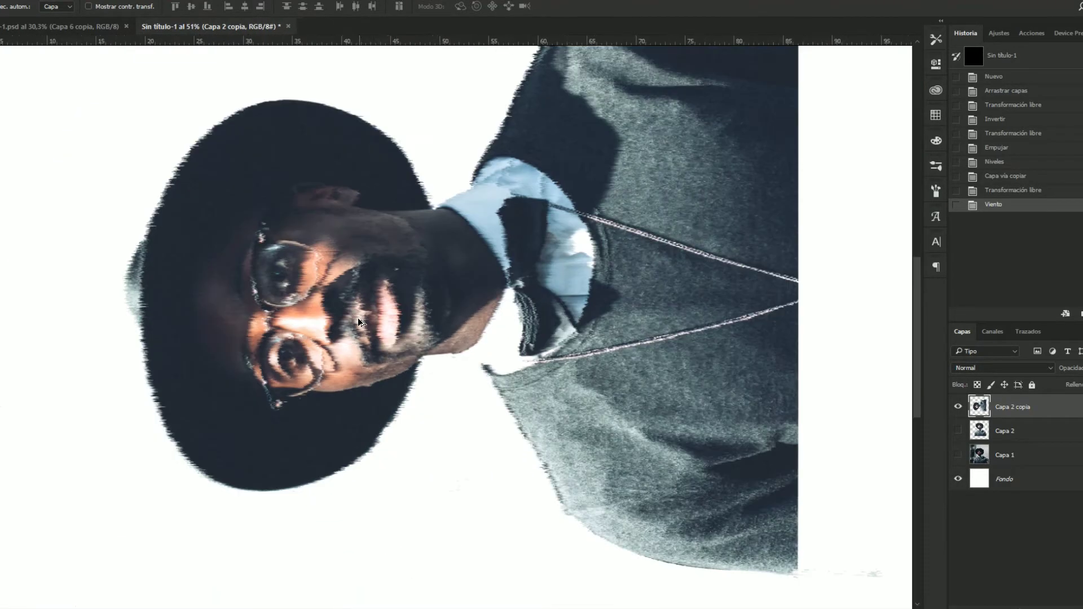
{"action": "scroll", "coordinate": [358, 322], "scroll_direction": "up", "scroll_amount": 3}
{"action": "scroll", "coordinate": [358, 320], "scroll_direction": "up", "scroll_amount": 1}
{"action": "scroll", "coordinate": [357, 317], "scroll_direction": "down", "scroll_amount": 2}
{"action": "scroll", "coordinate": [358, 317], "scroll_direction": "down", "scroll_amount": 1}
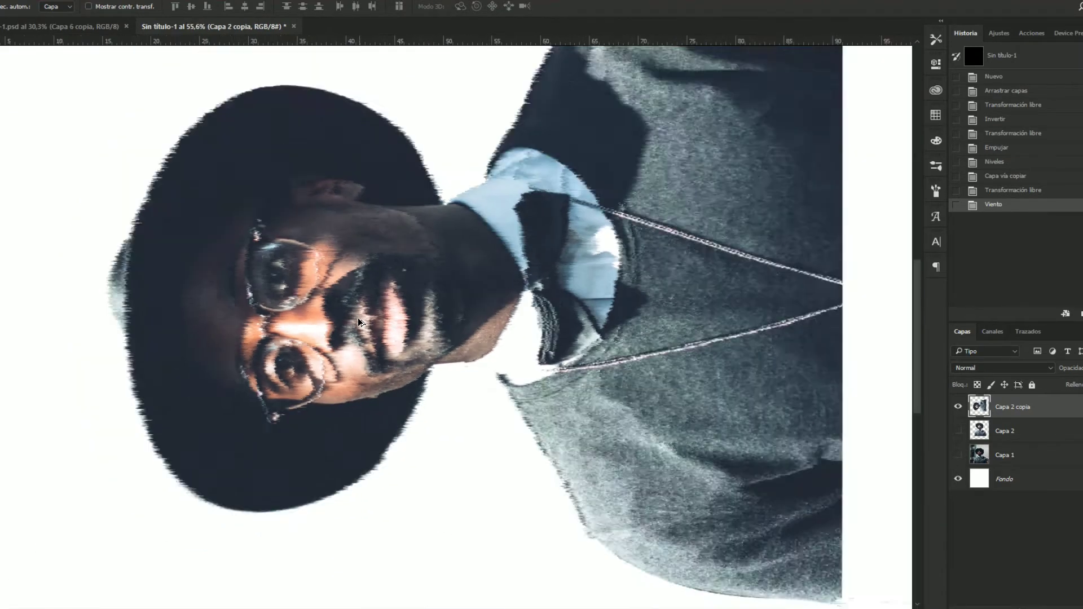
{"action": "scroll", "coordinate": [357, 317], "scroll_direction": "down", "scroll_amount": 1}
{"action": "scroll", "coordinate": [358, 317], "scroll_direction": "up", "scroll_amount": 1}
{"action": "scroll", "coordinate": [357, 317], "scroll_direction": "up", "scroll_amount": 1}
{"action": "scroll", "coordinate": [357, 317], "scroll_direction": "up", "scroll_amount": 1}
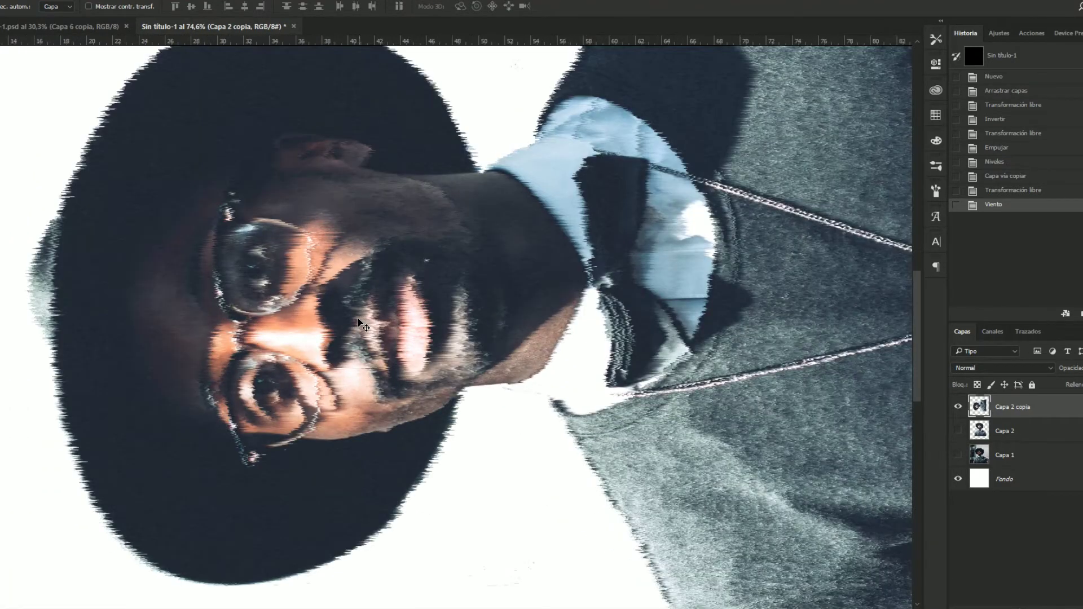
{"action": "scroll", "coordinate": [358, 317], "scroll_direction": "down", "scroll_amount": 1}
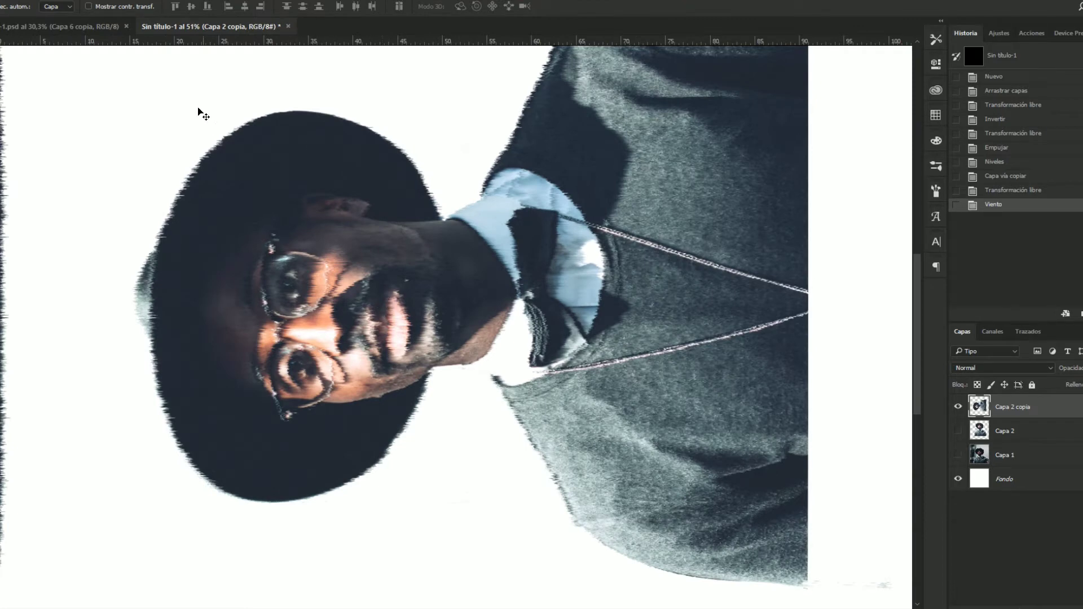
- Reapply the last Viento filter, then twice more with Ctrl+F, for heavy horizontal streaks
{"action": "left_click", "coordinate": [176, 1]}
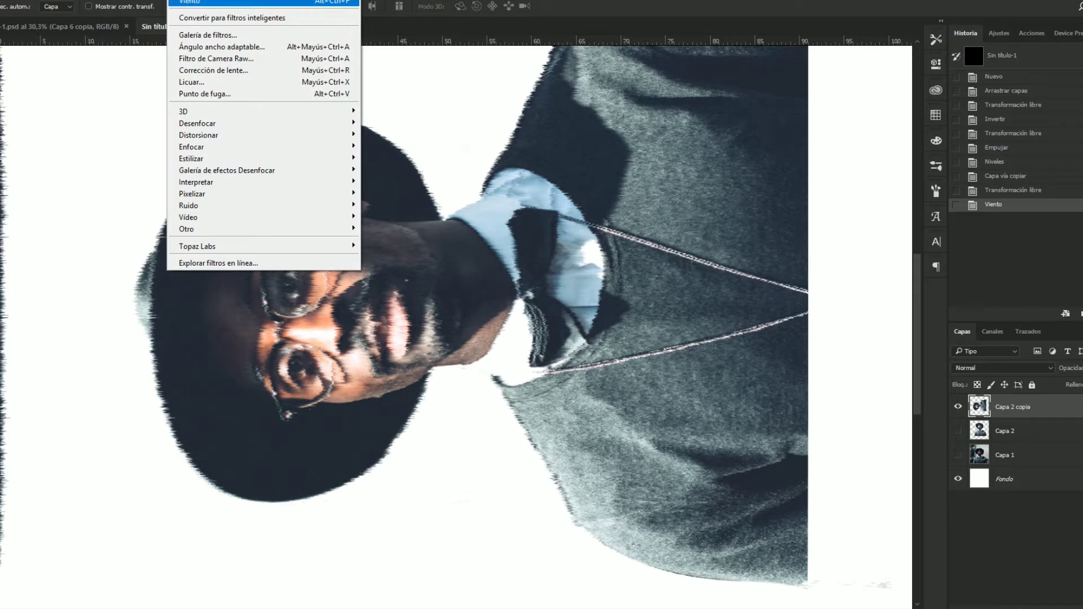
{"action": "left_click", "coordinate": [324, 3]}
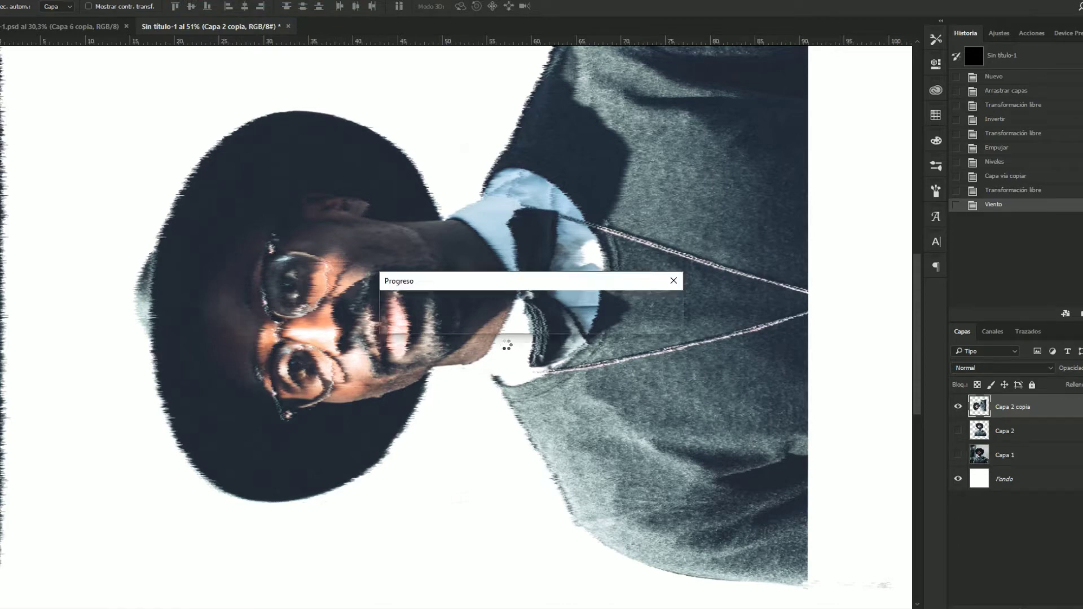
{"action": "scroll", "coordinate": [424, 384], "scroll_direction": "down", "scroll_amount": 5}
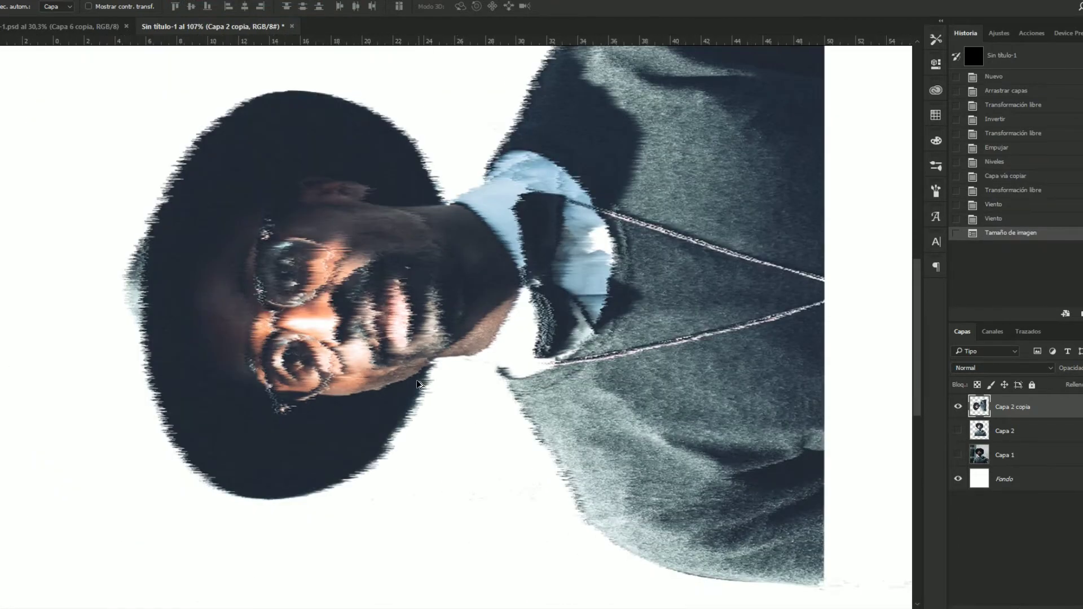
{"action": "scroll", "coordinate": [418, 384], "scroll_direction": "up", "scroll_amount": 5}
{"action": "scroll", "coordinate": [451, 389], "scroll_direction": "down", "scroll_amount": 3}
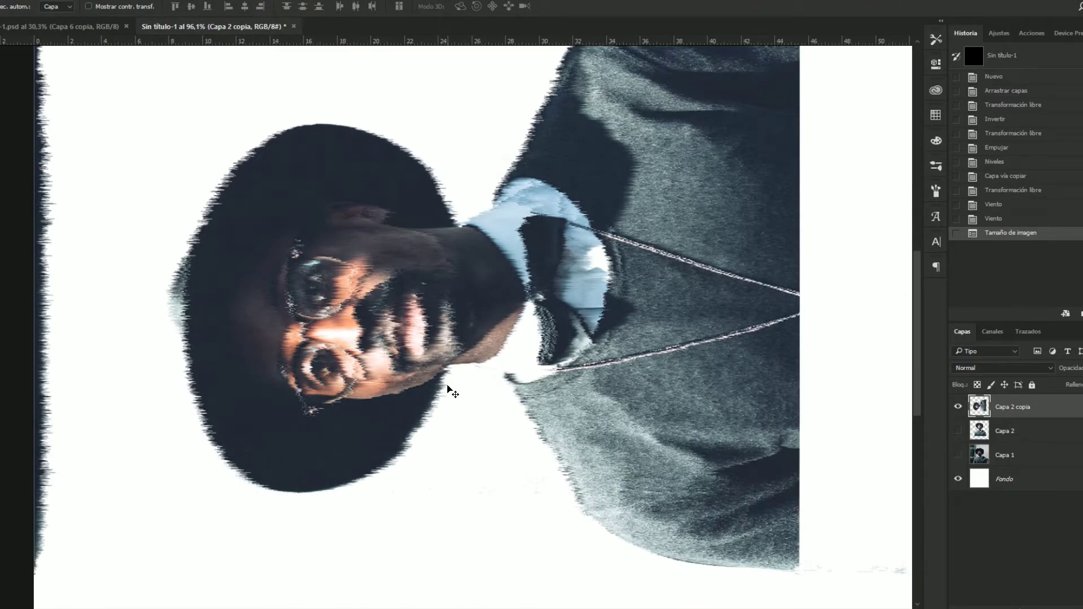
{"action": "scroll", "coordinate": [451, 389], "scroll_direction": "down", "scroll_amount": 1}
{"action": "scroll", "coordinate": [452, 389], "scroll_direction": "down", "scroll_amount": 1}
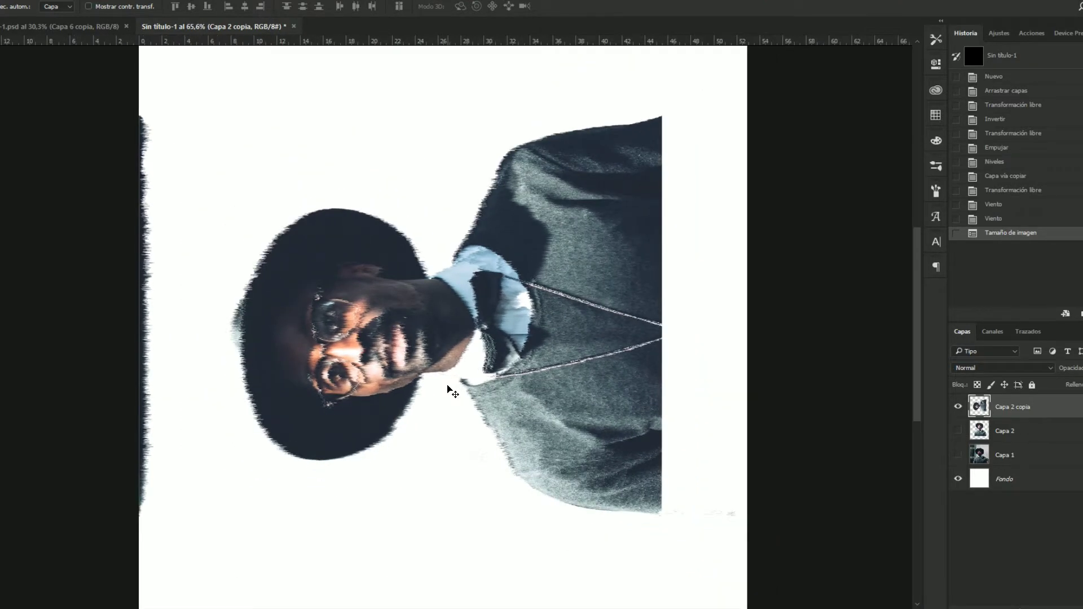
{"action": "scroll", "coordinate": [451, 389], "scroll_direction": "up", "scroll_amount": 2}
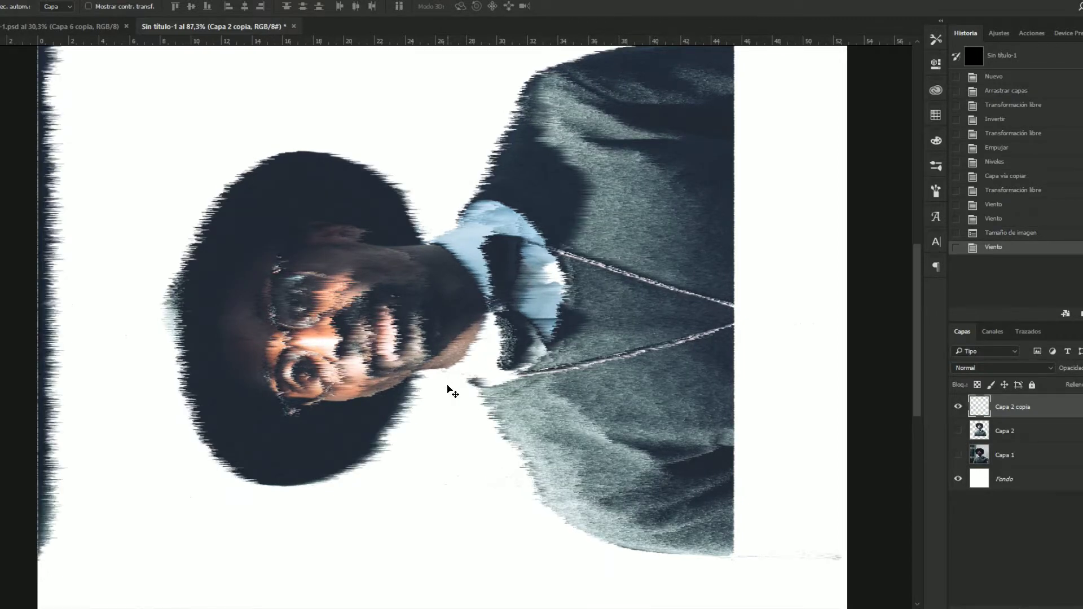
{"action": "key", "text": "ctrl+f"}
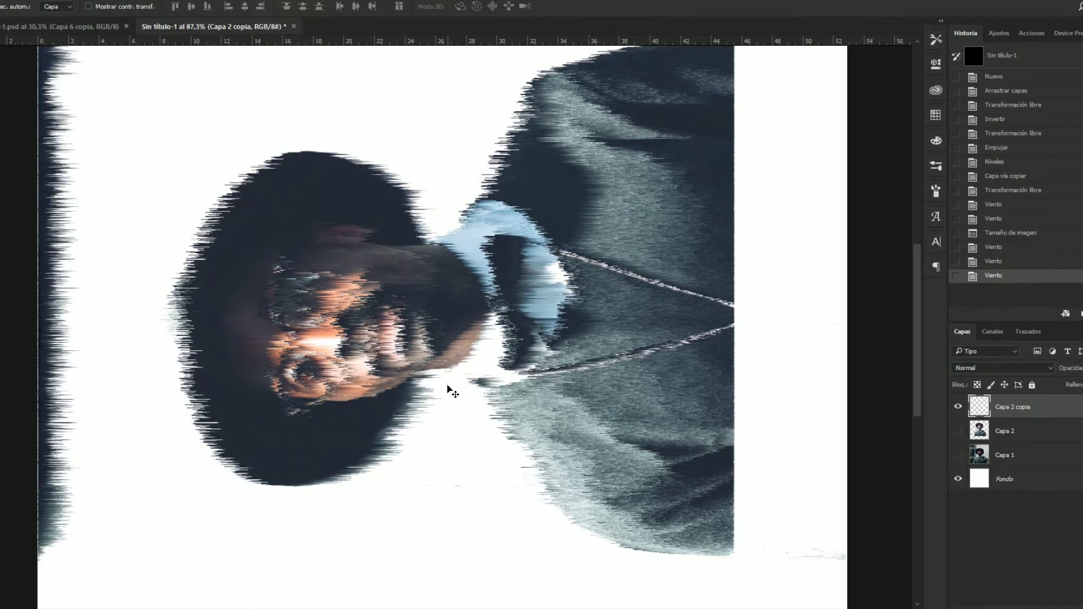
{"action": "key", "text": "ctrl+f"}
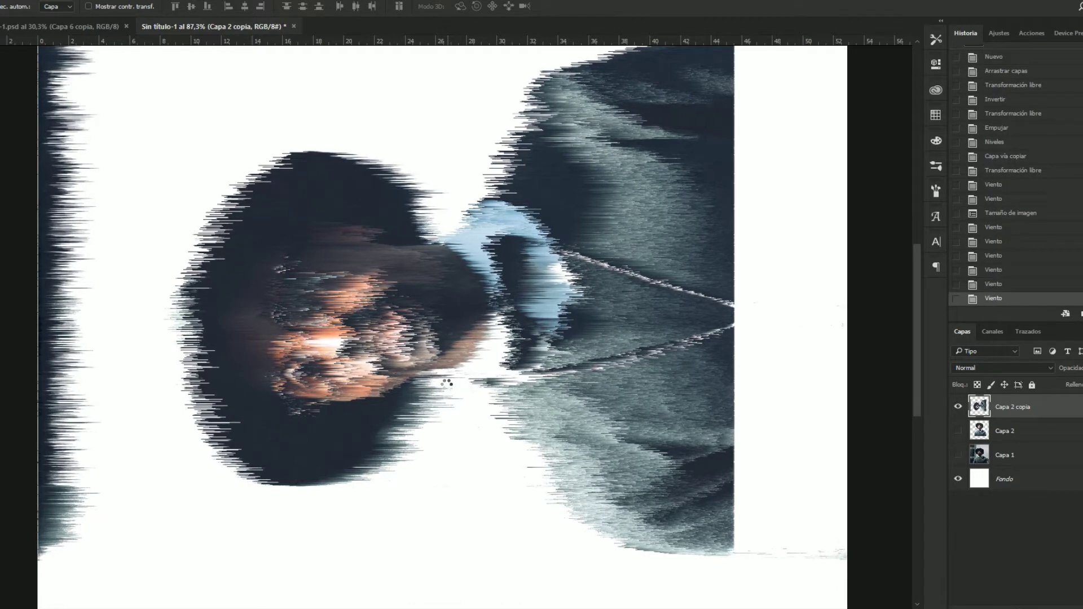
{"action": "scroll", "coordinate": [447, 383], "scroll_direction": "down", "scroll_amount": 3}
{"action": "scroll", "coordinate": [447, 383], "scroll_direction": "up", "scroll_amount": 2}
- Rotate the streaked copy 90° back upright, shift it right, and give it a layer mask
{"action": "scroll", "coordinate": [451, 372], "scroll_direction": "up", "scroll_amount": 1}
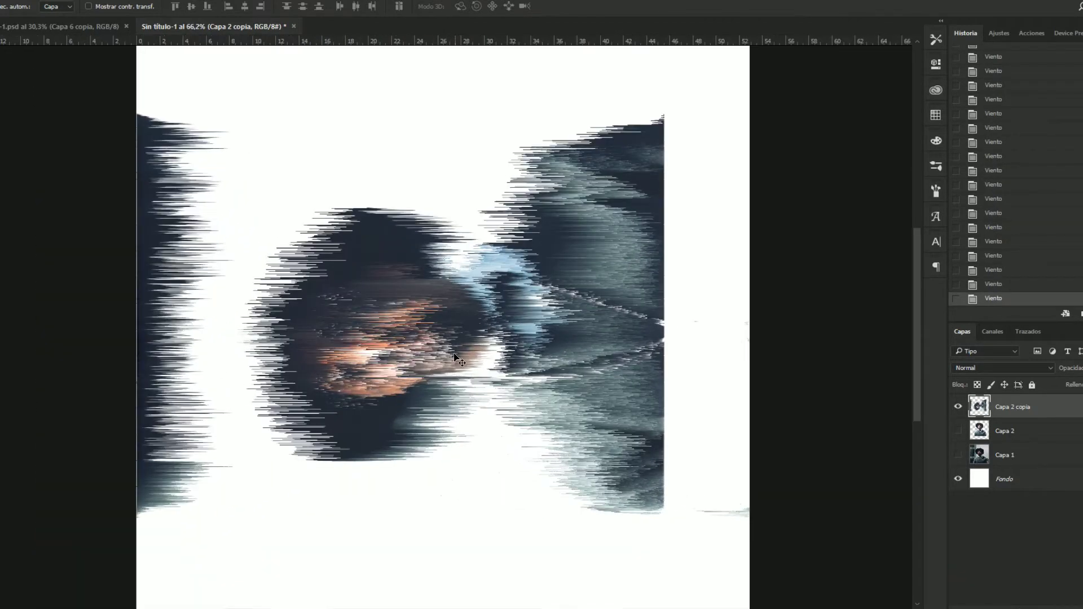
{"action": "key", "text": "ctrl+t"}
{"action": "right_click", "coordinate": [452, 305]}
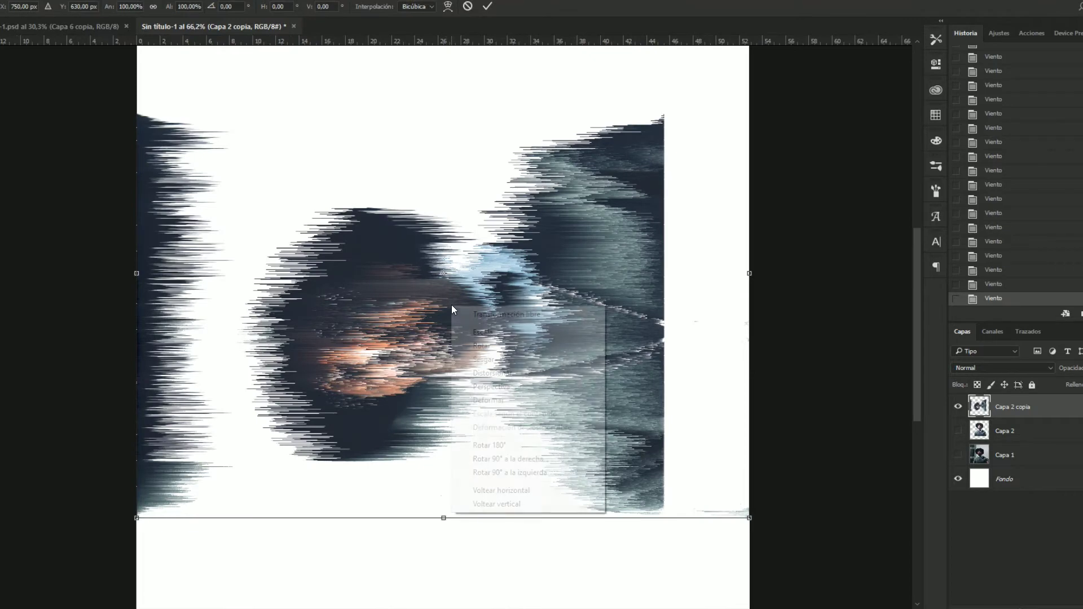
{"action": "left_click", "coordinate": [525, 460]}
{"action": "left_click_drag", "start_coordinate": [418, 333], "coordinate": [487, 331]}
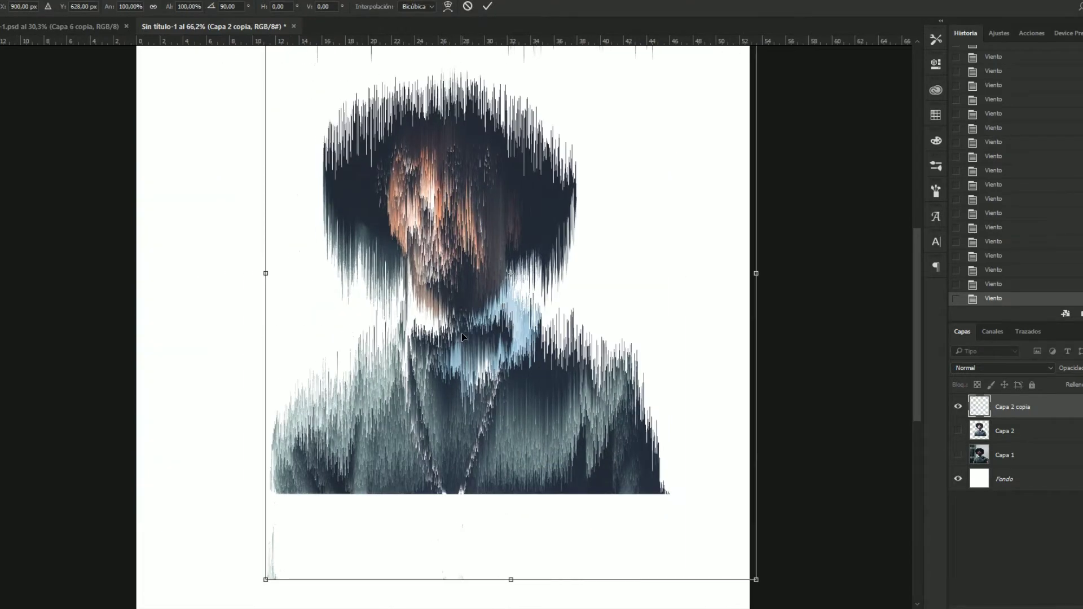
{"action": "key", "text": "Return"}
{"action": "key", "text": "e"}
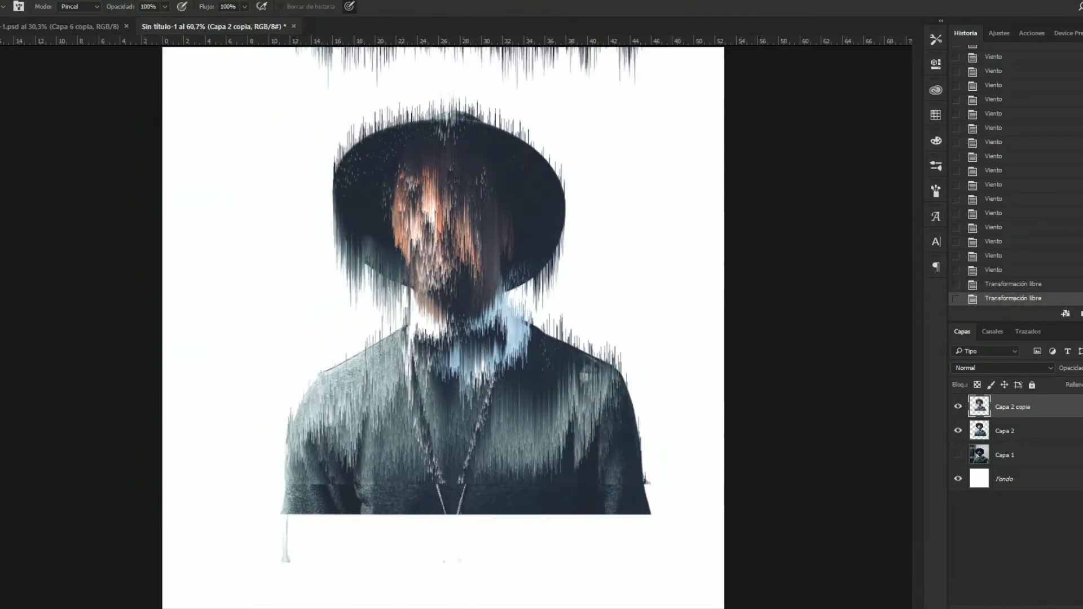
{"action": "left_click", "coordinate": [1028, 600]}
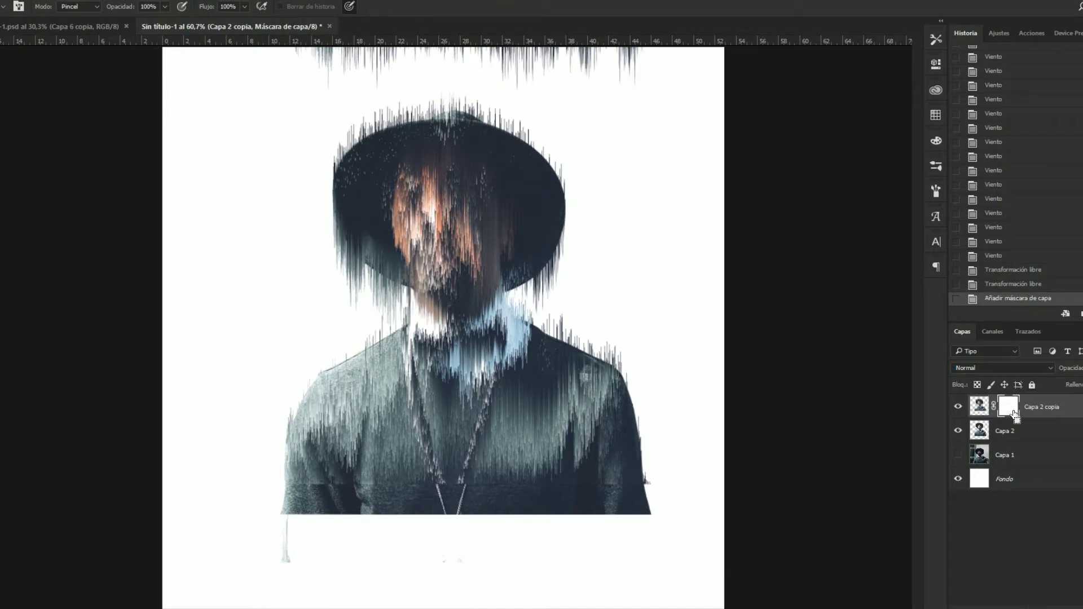
- Invert the layer mask to black, hiding the streaks, and pick the Brush tool
{"action": "key", "text": "ctrl+i"}
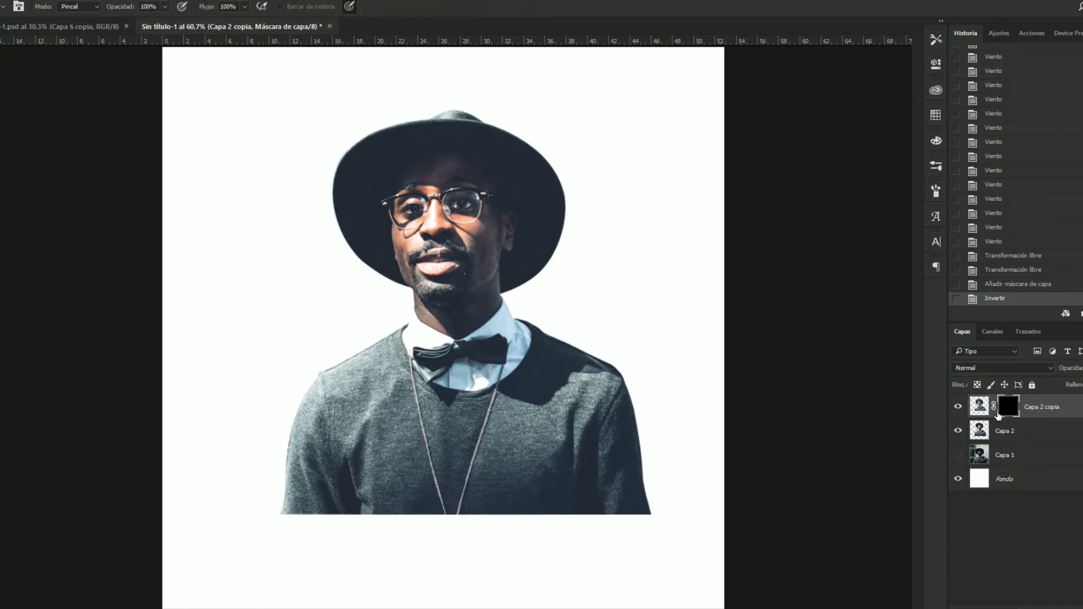
{"action": "key", "text": "b"}
{"action": "scroll", "coordinate": [450, 325], "scroll_direction": "down", "scroll_amount": 3}
{"action": "scroll", "coordinate": [450, 325], "scroll_direction": "up", "scroll_amount": 2}
{"action": "scroll", "coordinate": [450, 325], "scroll_direction": "up", "scroll_amount": 4}
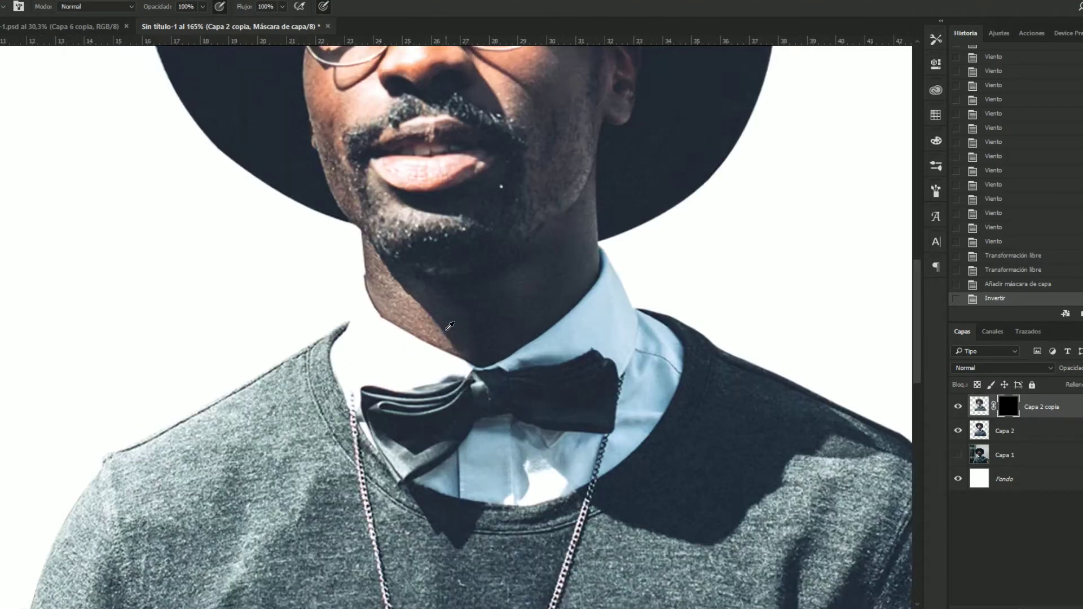
{"action": "scroll", "coordinate": [450, 333], "scroll_direction": "down", "scroll_amount": 2}
{"action": "scroll", "coordinate": [450, 332], "scroll_direction": "down", "scroll_amount": 2}
{"action": "scroll", "coordinate": [508, 270], "scroll_direction": "up", "scroll_amount": 4}
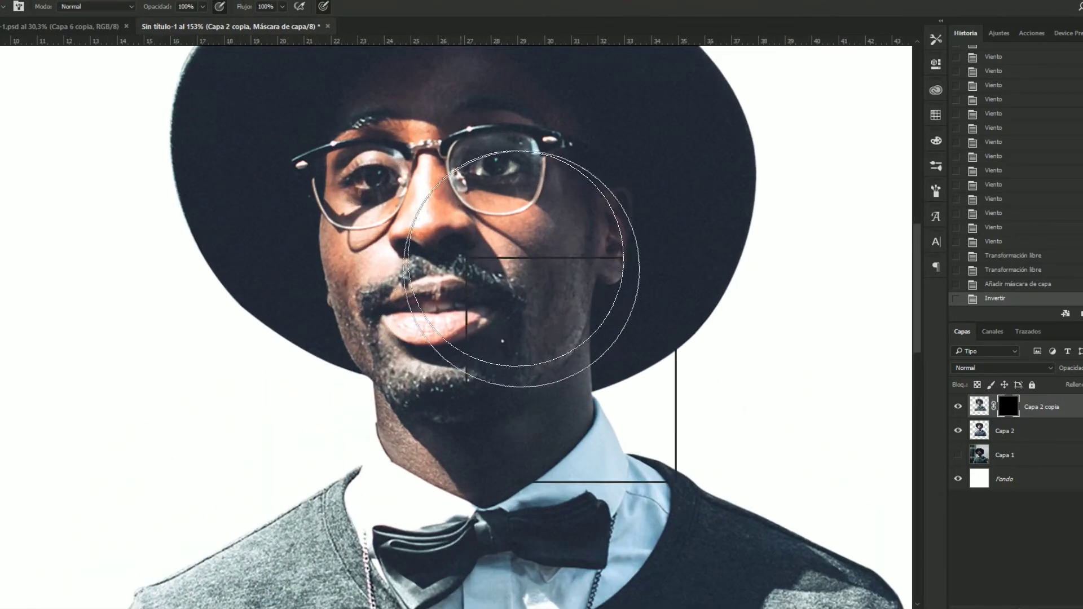
- Reduce the brush to a smaller size for painting on the mask
{"action": "right_click", "coordinate": [515, 259]}
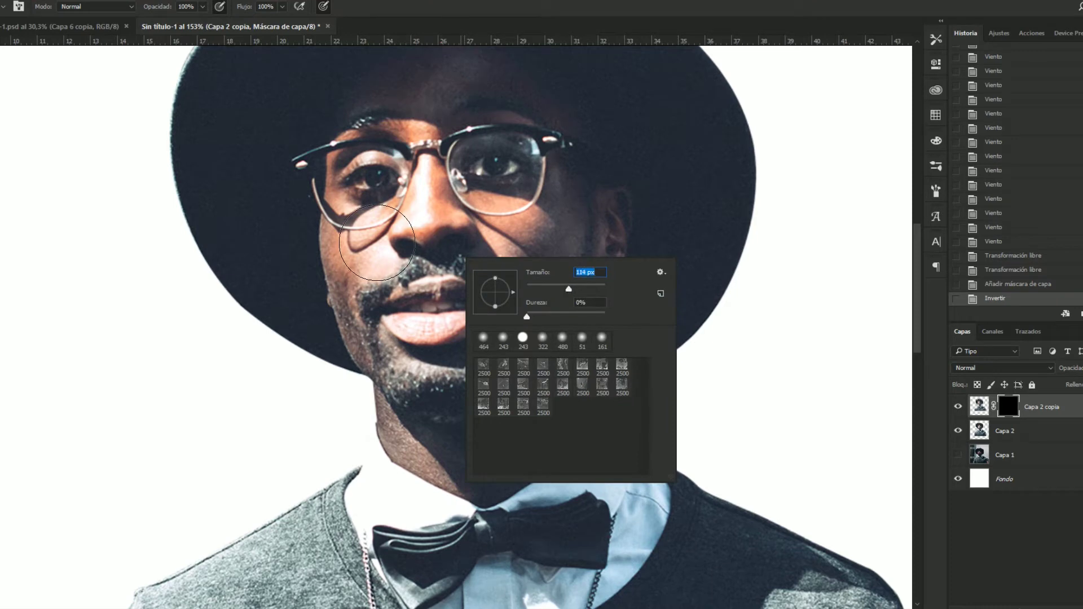
{"action": "key", "text": "Return"}
{"action": "scroll", "coordinate": [406, 264], "scroll_direction": "down", "scroll_amount": 1}
{"action": "scroll", "coordinate": [406, 264], "scroll_direction": "down", "scroll_amount": 1}
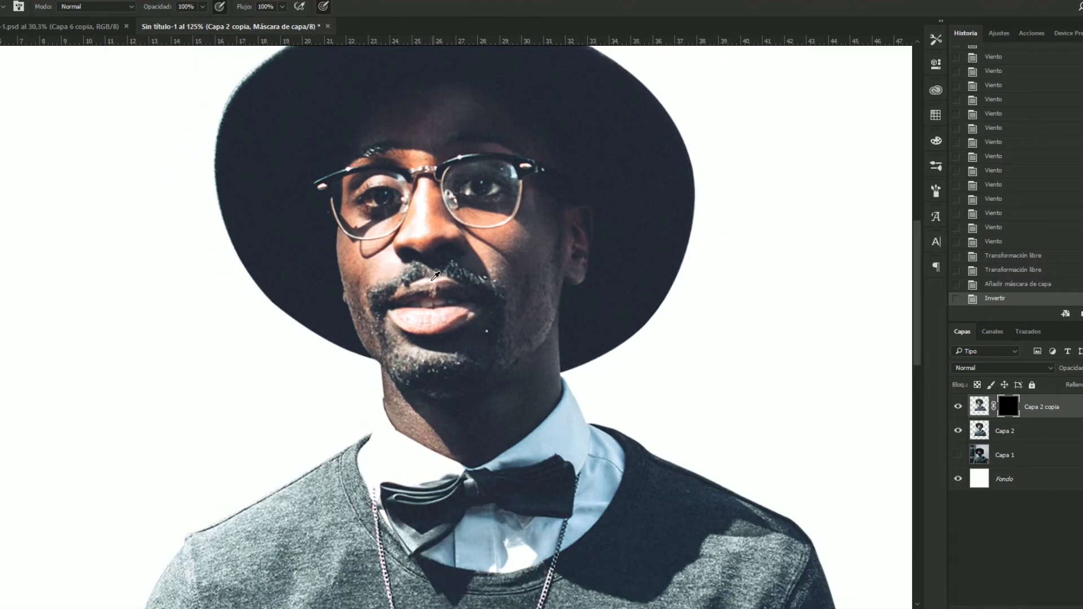
{"action": "scroll", "coordinate": [422, 301], "scroll_direction": "up", "scroll_amount": 2}
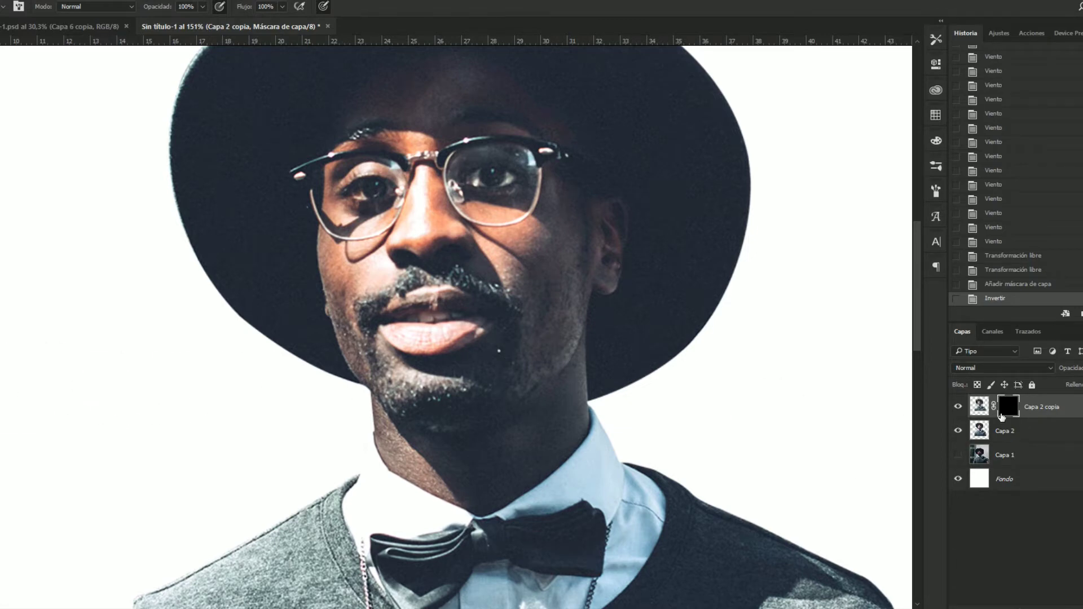
{"action": "scroll", "coordinate": [396, 353], "scroll_direction": "down", "scroll_amount": 3}
{"action": "scroll", "coordinate": [406, 339], "scroll_direction": "up", "scroll_amount": 4}
{"action": "right_click", "coordinate": [454, 277]}
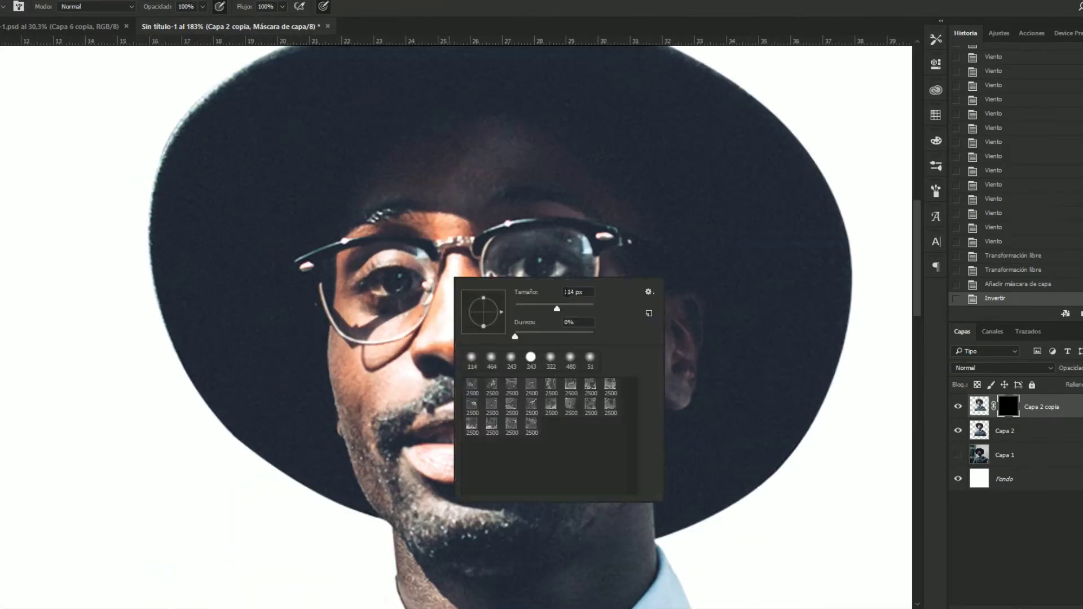
{"action": "key", "text": "Return"}
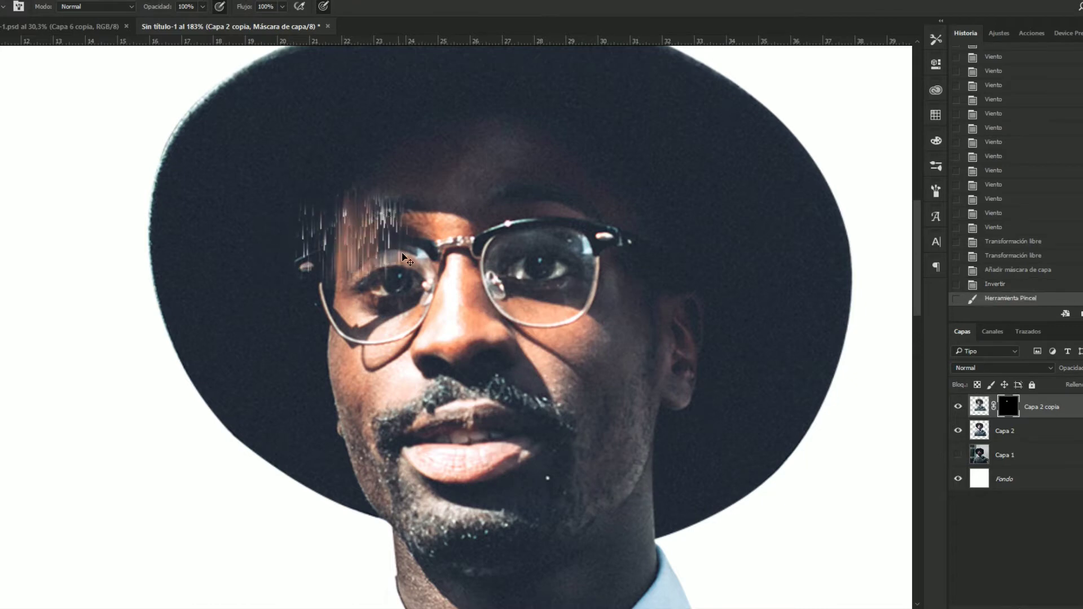
- Paint streaks over the left cheek, then undo that stroke
{"action": "left_click_drag", "start_coordinate": [393, 361], "coordinate": [316, 366]}
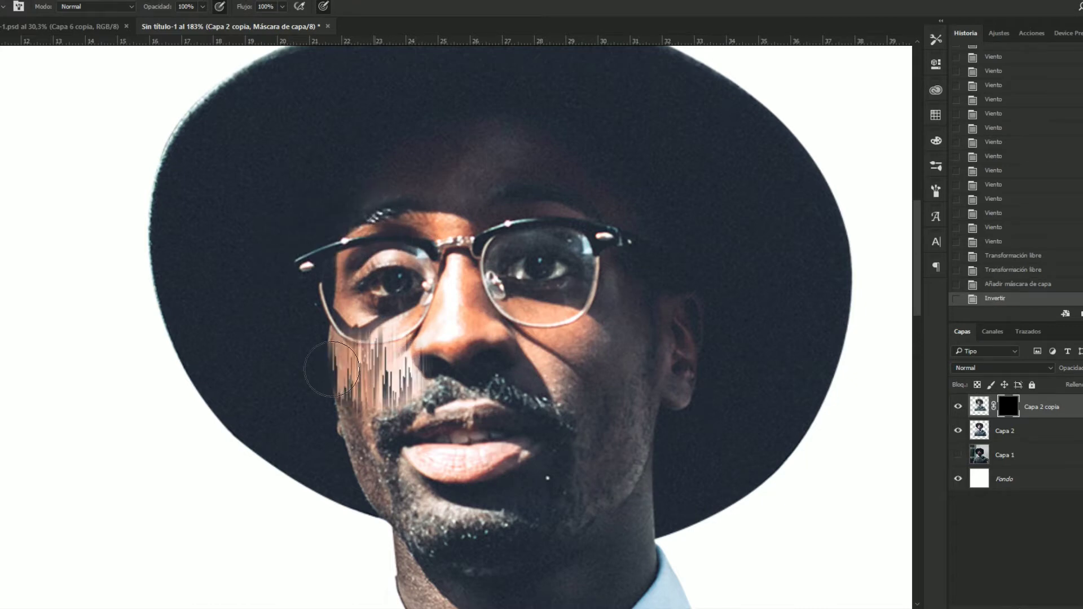
{"action": "scroll", "coordinate": [443, 403], "scroll_direction": "down", "scroll_amount": 3}
{"action": "scroll", "coordinate": [443, 402], "scroll_direction": "down", "scroll_amount": 2}
{"action": "scroll", "coordinate": [412, 170], "scroll_direction": "up", "scroll_amount": 2}
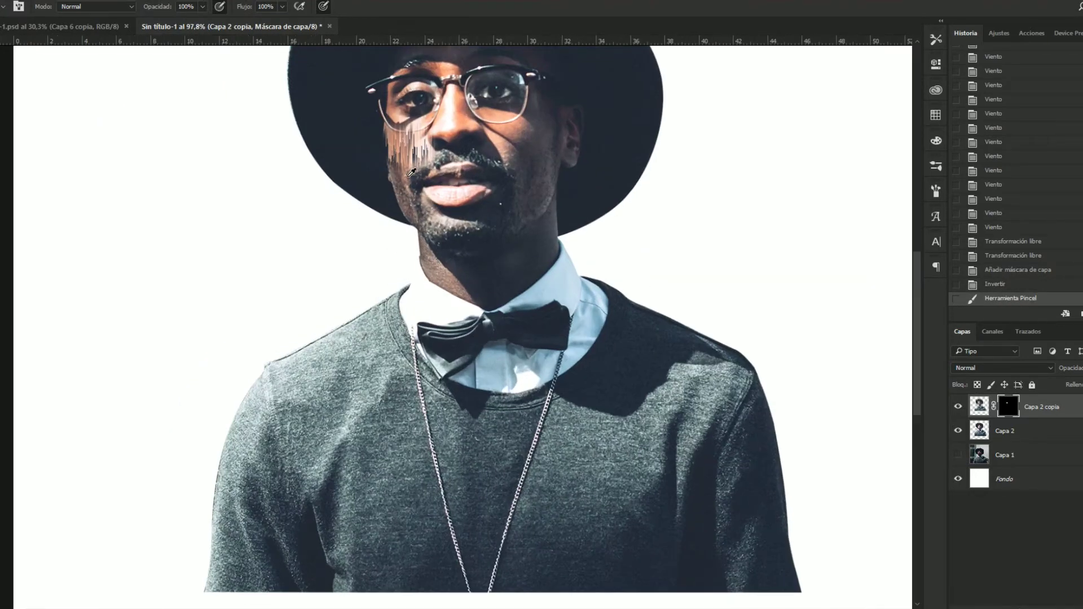
{"action": "key", "text": "ctrl+z"}
{"action": "scroll", "coordinate": [461, 378], "scroll_direction": "down", "scroll_amount": 3}
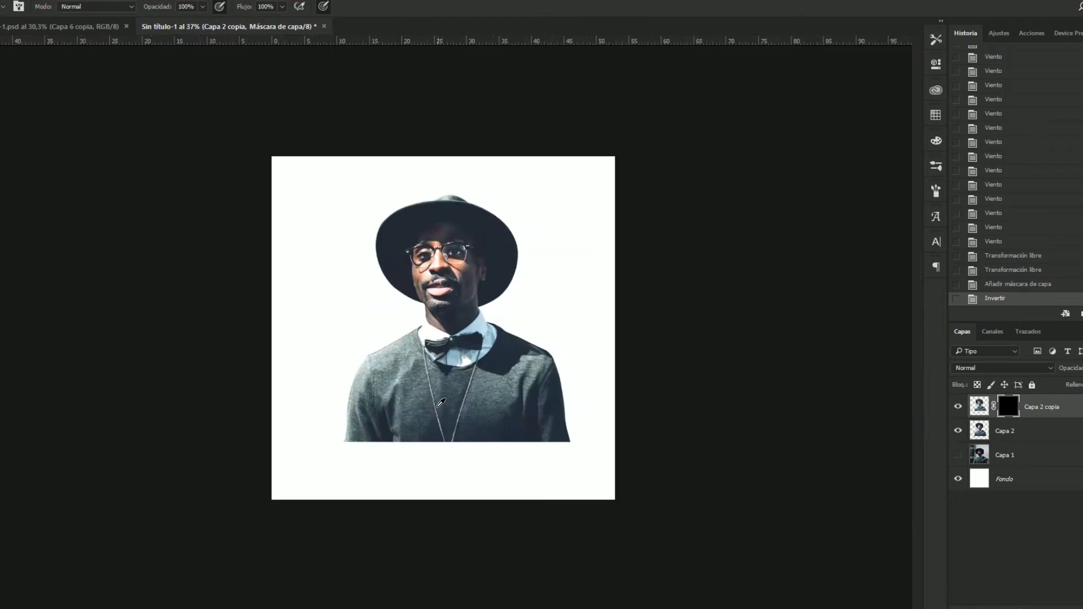
{"action": "scroll", "coordinate": [451, 381], "scroll_direction": "up", "scroll_amount": 3}
- Paint the mask white to reveal streaks around the collar and sweater neckline
{"action": "scroll", "coordinate": [443, 383], "scroll_direction": "up", "scroll_amount": 1}
{"action": "mouse_move", "coordinate": [378, 342]}
{"action": "left_mouse_down"}
{"action": "mouse_move", "coordinate": [419, 345]}
{"action": "mouse_move", "coordinate": [589, 301]}
{"action": "left_mouse_up"}
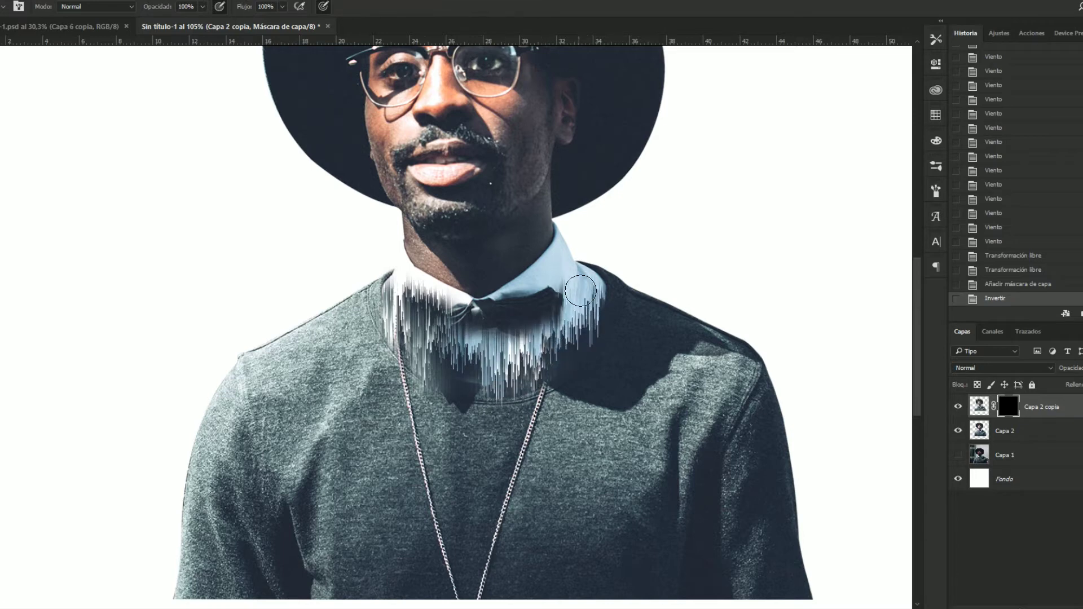
{"action": "mouse_move", "coordinate": [481, 371]}
{"action": "left_mouse_down"}
{"action": "mouse_move", "coordinate": [415, 384]}
{"action": "mouse_move", "coordinate": [391, 333]}
{"action": "mouse_move", "coordinate": [303, 542]}
{"action": "mouse_move", "coordinate": [235, 483]}
{"action": "left_mouse_up"}
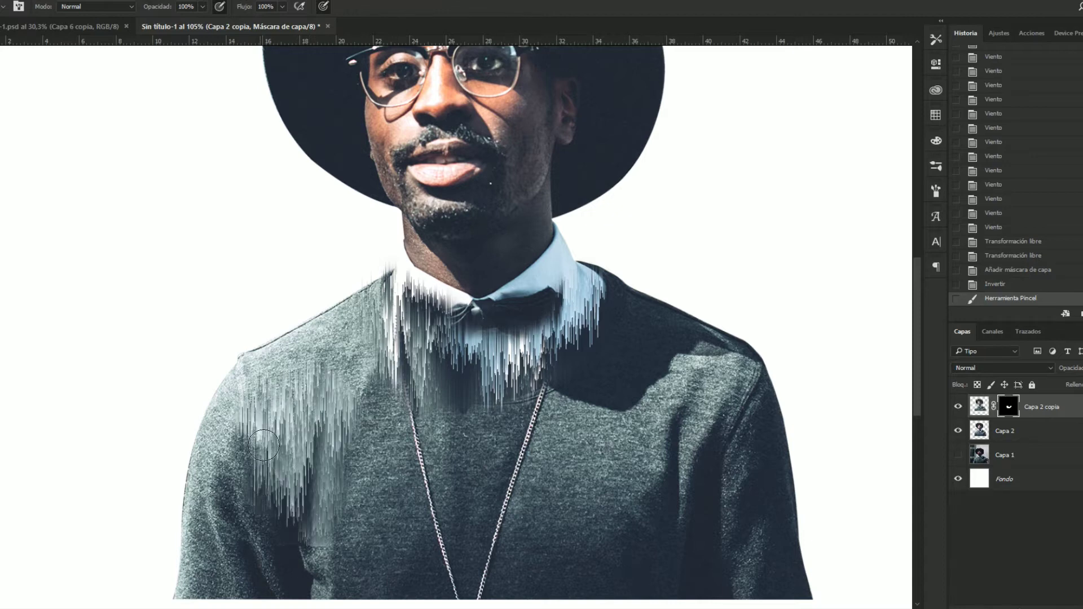
- Reveal further wind streaks across the sweater centre and the left shoulder
{"action": "left_click_drag", "start_coordinate": [339, 423], "coordinate": [462, 434]}
{"action": "mouse_move", "coordinate": [569, 390]}
{"action": "left_mouse_down"}
{"action": "mouse_move", "coordinate": [553, 433]}
{"action": "mouse_move", "coordinate": [614, 372]}
{"action": "mouse_move", "coordinate": [694, 361]}
{"action": "mouse_move", "coordinate": [739, 389]}
{"action": "mouse_move", "coordinate": [723, 417]}
{"action": "mouse_move", "coordinate": [742, 474]}
{"action": "mouse_move", "coordinate": [689, 357]}
{"action": "left_mouse_up"}
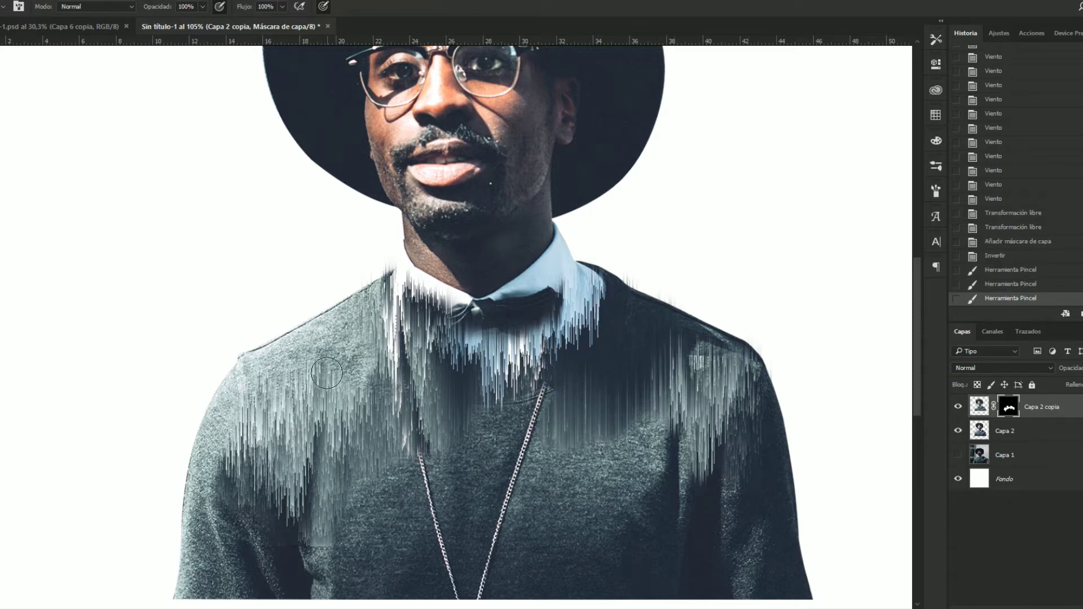
{"action": "mouse_move", "coordinate": [324, 372]}
{"action": "left_mouse_down"}
{"action": "mouse_move", "coordinate": [361, 361]}
{"action": "mouse_move", "coordinate": [294, 370]}
{"action": "mouse_move", "coordinate": [318, 361]}
{"action": "left_mouse_up"}
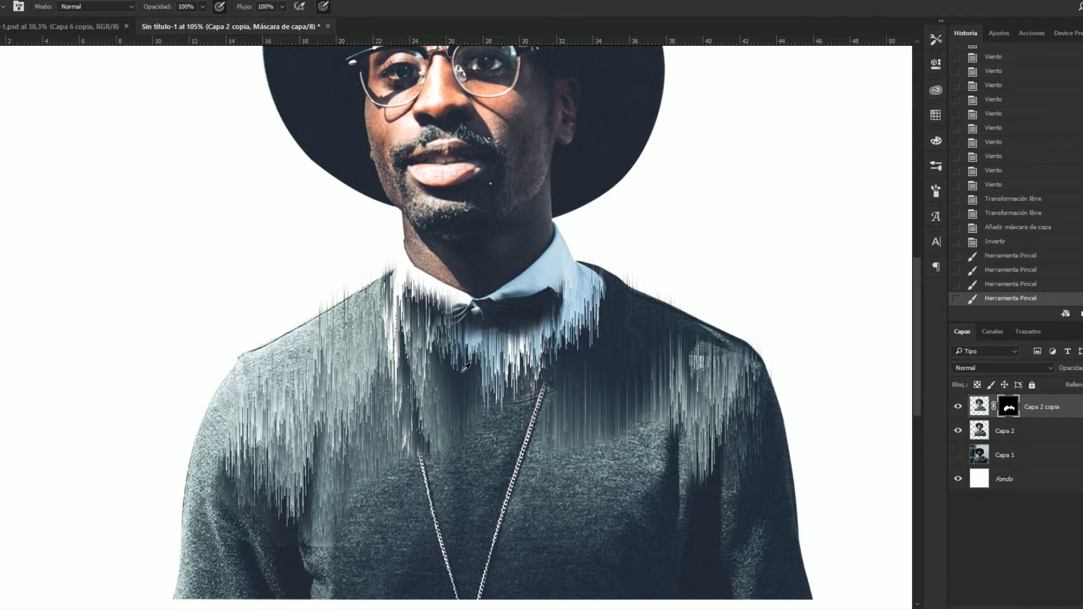
{"action": "scroll", "coordinate": [468, 317], "scroll_direction": "down", "scroll_amount": 5}
{"action": "scroll", "coordinate": [468, 318], "scroll_direction": "up", "scroll_amount": 1}
{"action": "scroll", "coordinate": [468, 317], "scroll_direction": "up", "scroll_amount": 5}
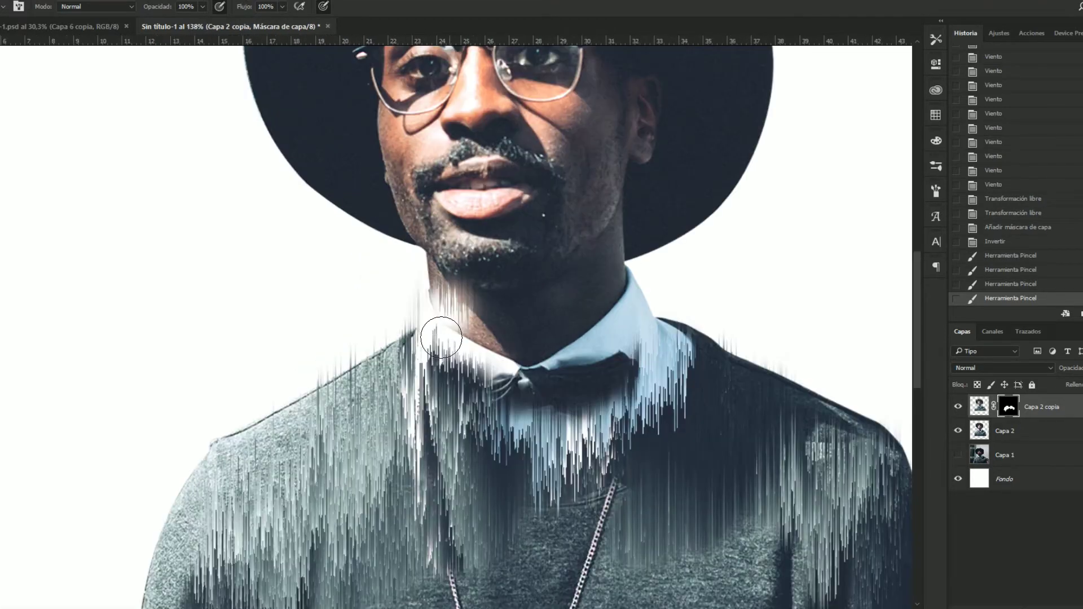
{"action": "scroll", "coordinate": [428, 306], "scroll_direction": "down", "scroll_amount": 5}
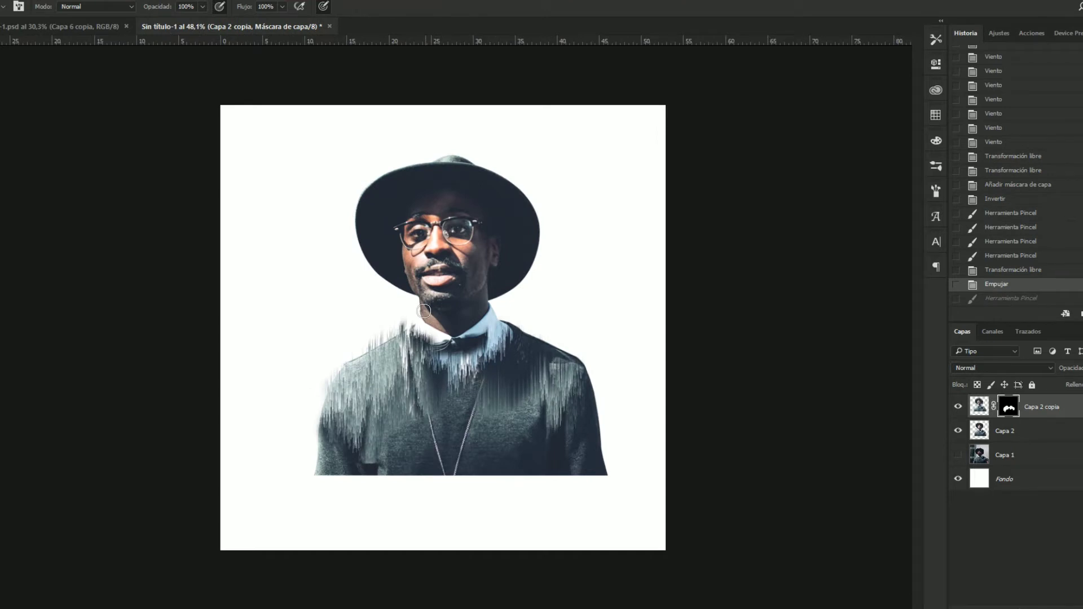
{"action": "scroll", "coordinate": [424, 311], "scroll_direction": "up", "scroll_amount": 2}
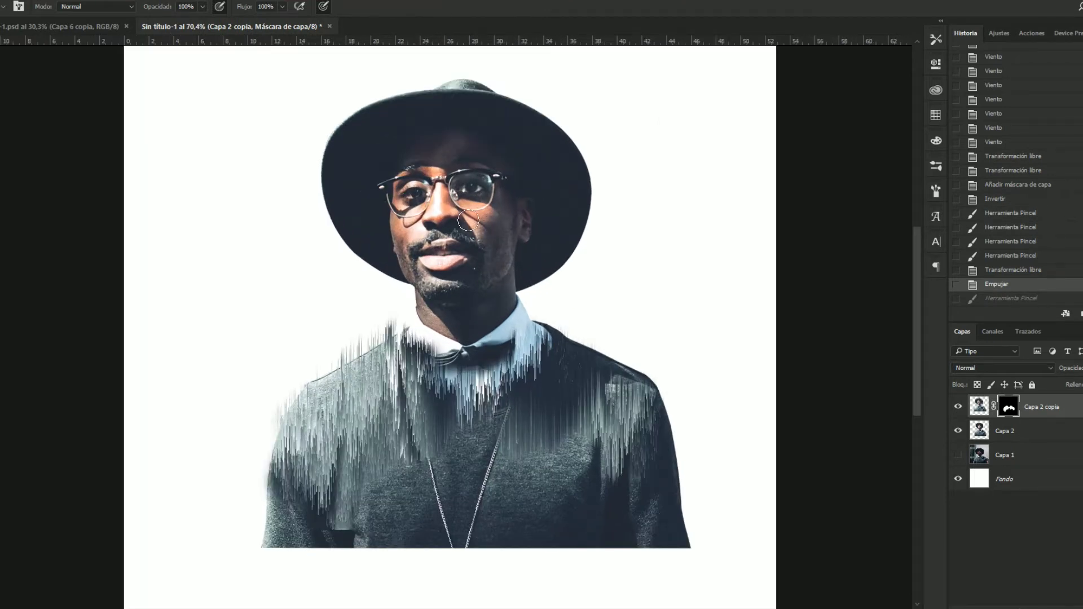
{"action": "scroll", "coordinate": [333, 239], "scroll_direction": "down", "scroll_amount": 2}
{"action": "scroll", "coordinate": [338, 250], "scroll_direction": "up", "scroll_amount": 2}
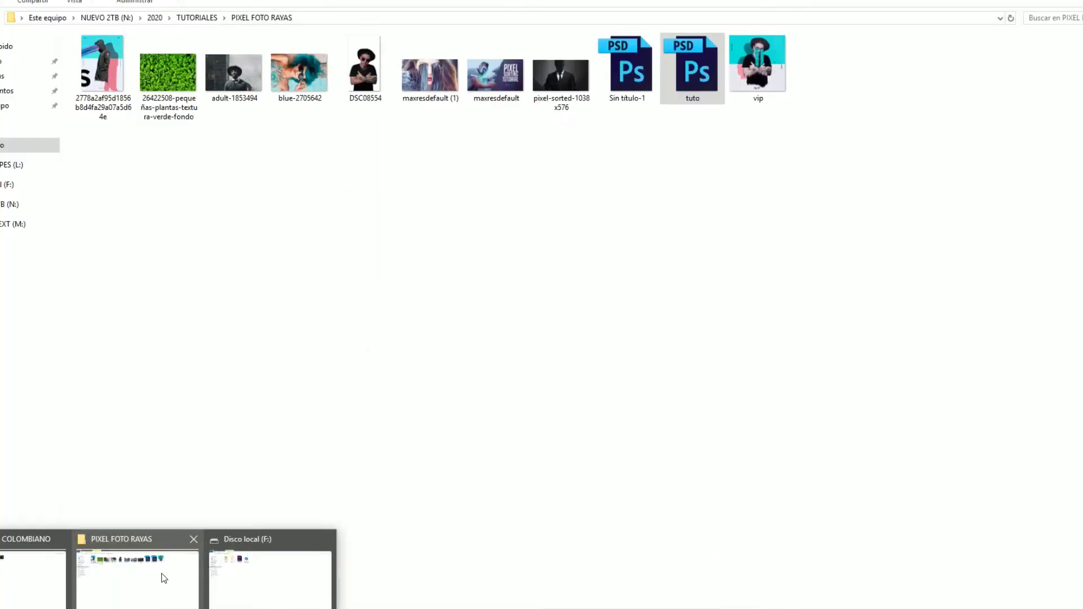
- Drag the green leaves image from the PIXEL FOTO RAYAS folder onto the Photoshop canvas
{"action": "left_click", "coordinate": [169, 581]}
{"action": "mouse_move", "coordinate": [168, 74]}
{"action": "left_mouse_down"}
{"action": "mouse_move", "coordinate": [197, 572]}
{"action": "mouse_move", "coordinate": [171, 608]}
{"action": "mouse_move", "coordinate": [521, 339]}
{"action": "left_mouse_up"}
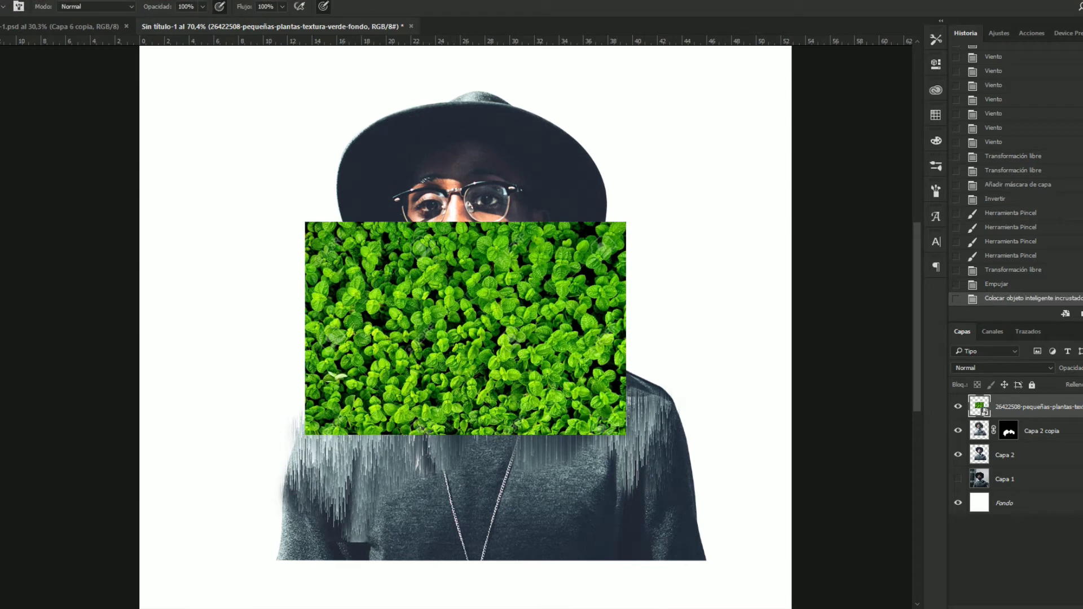
- Apply the Wind filter, Stagger from the left, to the placed green leaves layer
{"action": "left_click", "coordinate": [218, 3]}
{"action": "left_click", "coordinate": [329, 2]}
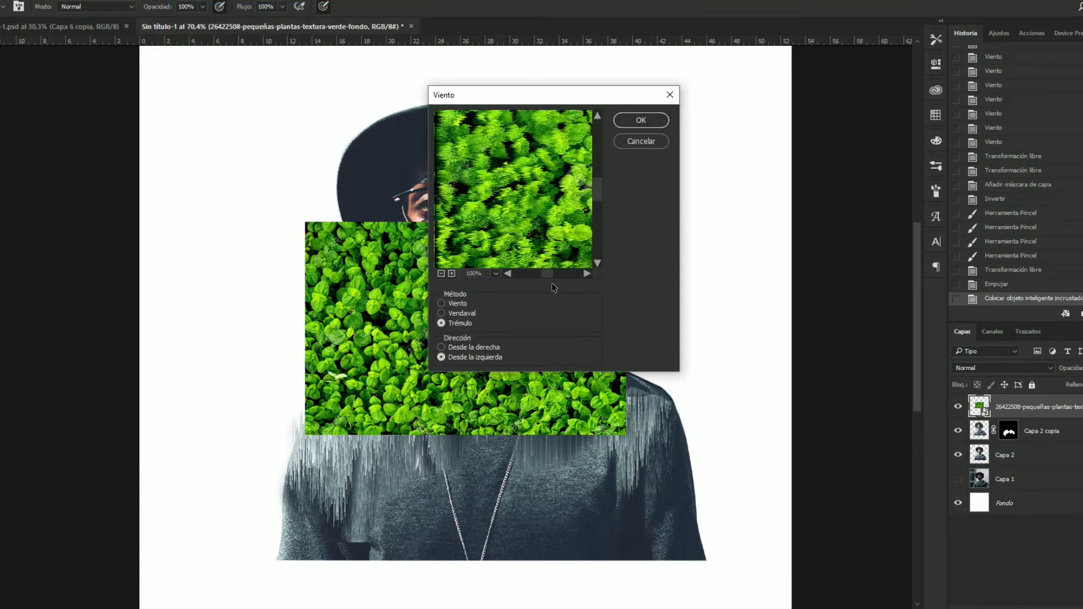
{"action": "left_click", "coordinate": [653, 144]}
{"action": "left_click", "coordinate": [218, 2]}
{"action": "mouse_move", "coordinate": [191, 158]}
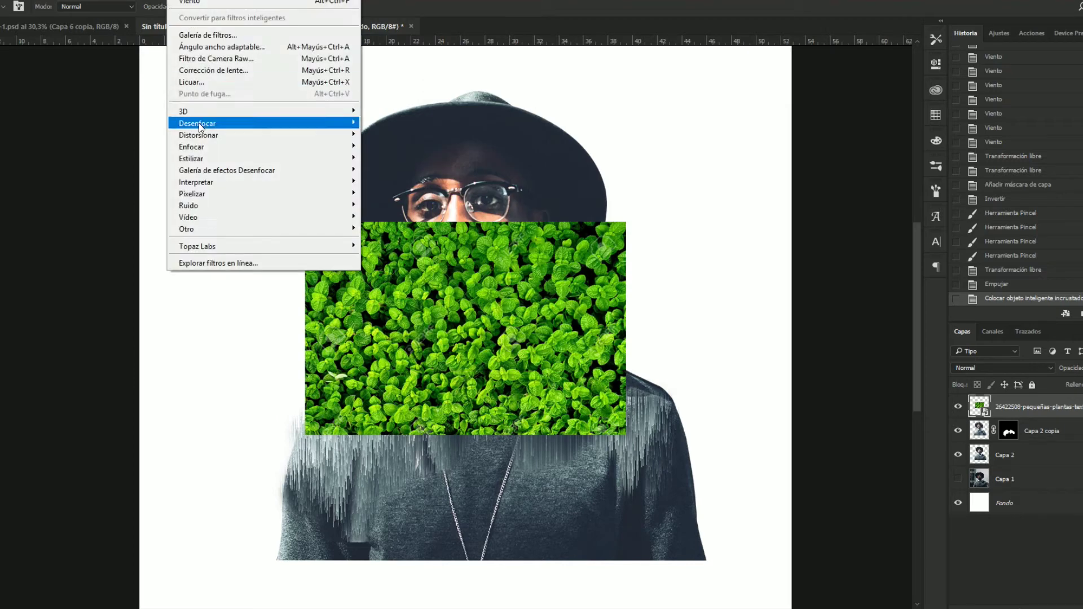
{"action": "left_click", "coordinate": [123, 251]}
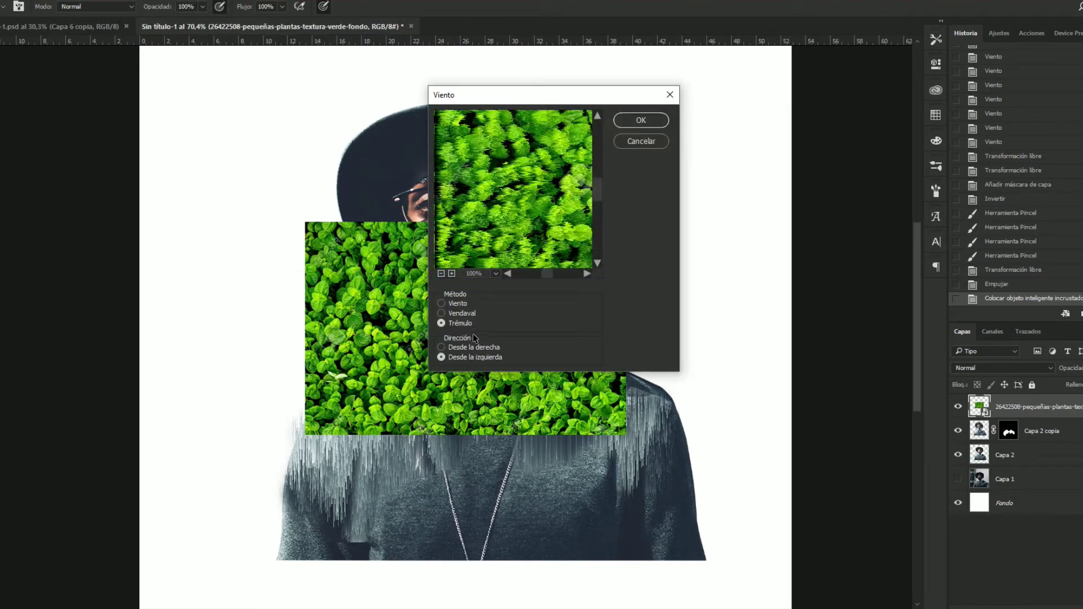
{"action": "left_click", "coordinate": [640, 119]}
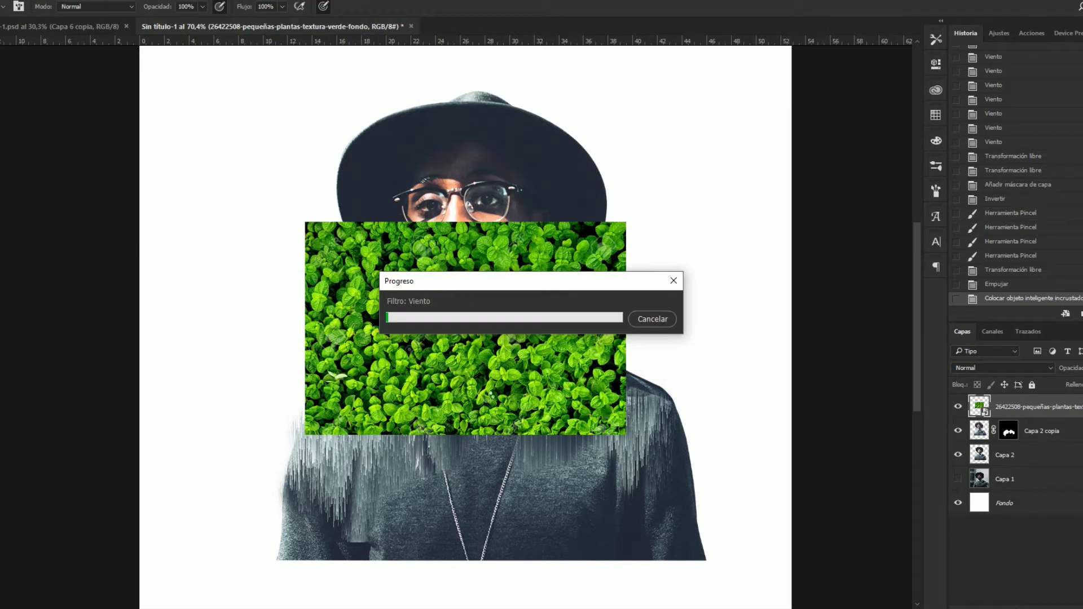
{"action": "scroll", "coordinate": [491, 339], "scroll_direction": "up", "scroll_amount": 3}
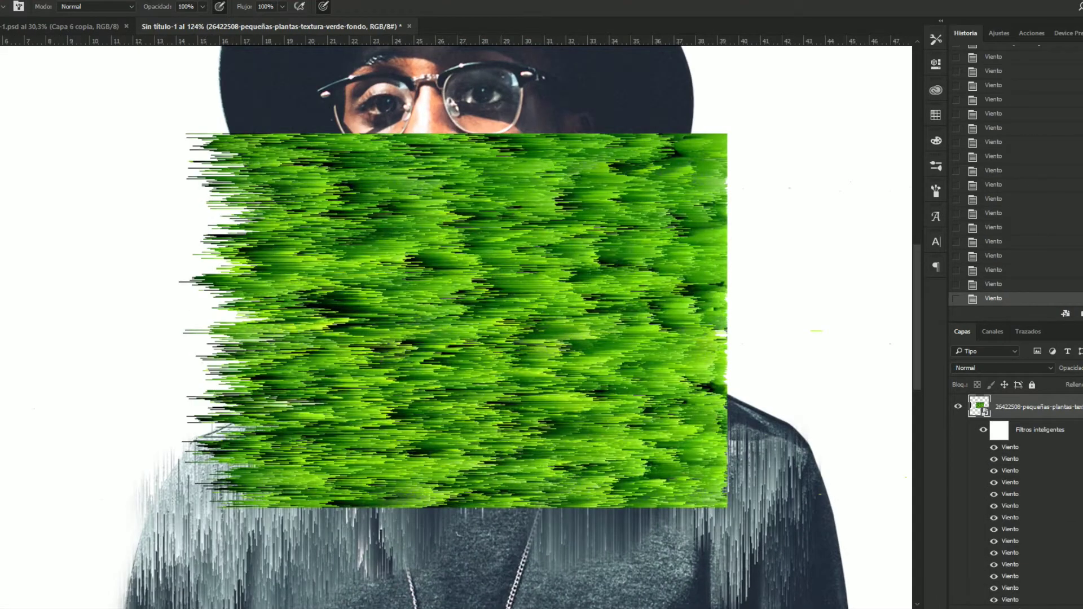
- Rasterize the green texture layer and rotate it 90° clockwise
{"action": "right_click", "coordinate": [1015, 407]}
{"action": "left_click", "coordinate": [846, 255]}
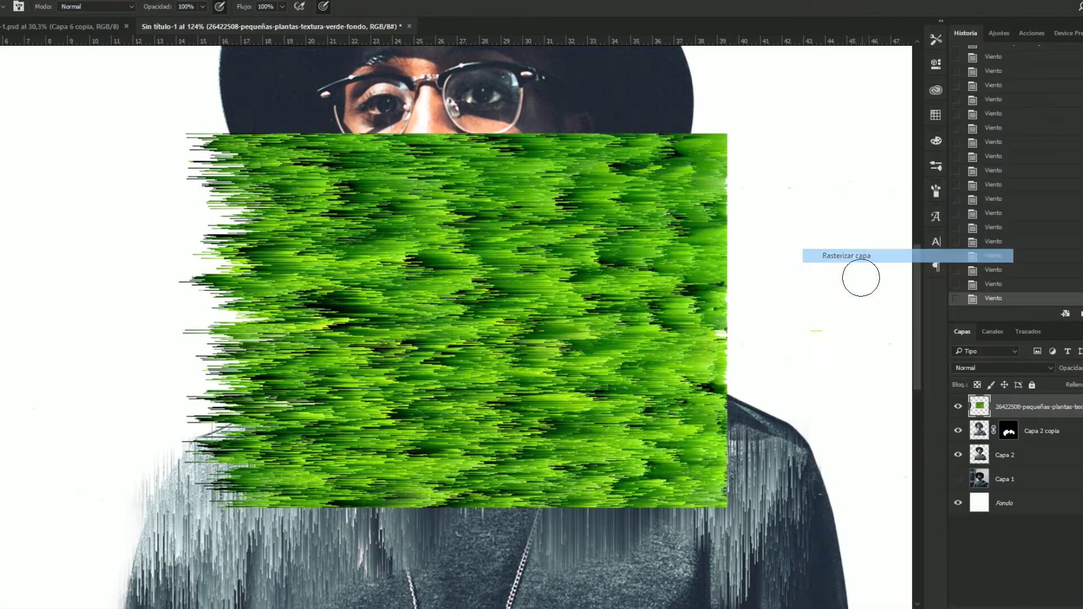
{"action": "key", "text": "ctrl+t"}
{"action": "right_click", "coordinate": [602, 323]}
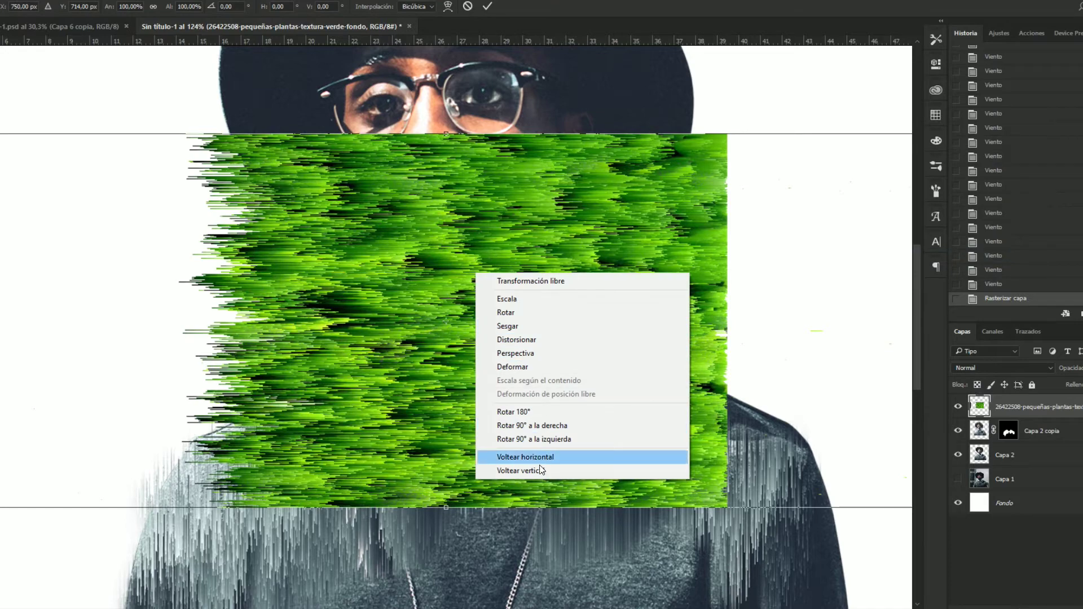
{"action": "left_click", "coordinate": [556, 424]}
{"action": "key", "text": "ctrl+0"}
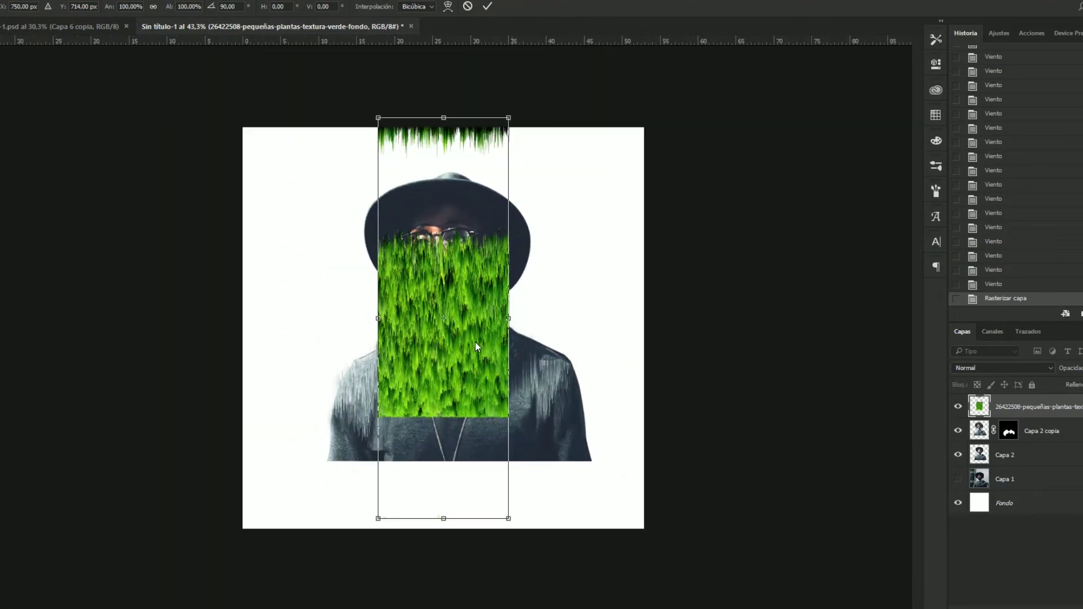
- Position the upright green streaks over the man's lower face and chest
{"action": "scroll", "coordinate": [452, 293], "scroll_direction": "up", "scroll_amount": 4}
{"action": "scroll", "coordinate": [453, 292], "scroll_direction": "up", "scroll_amount": 1}
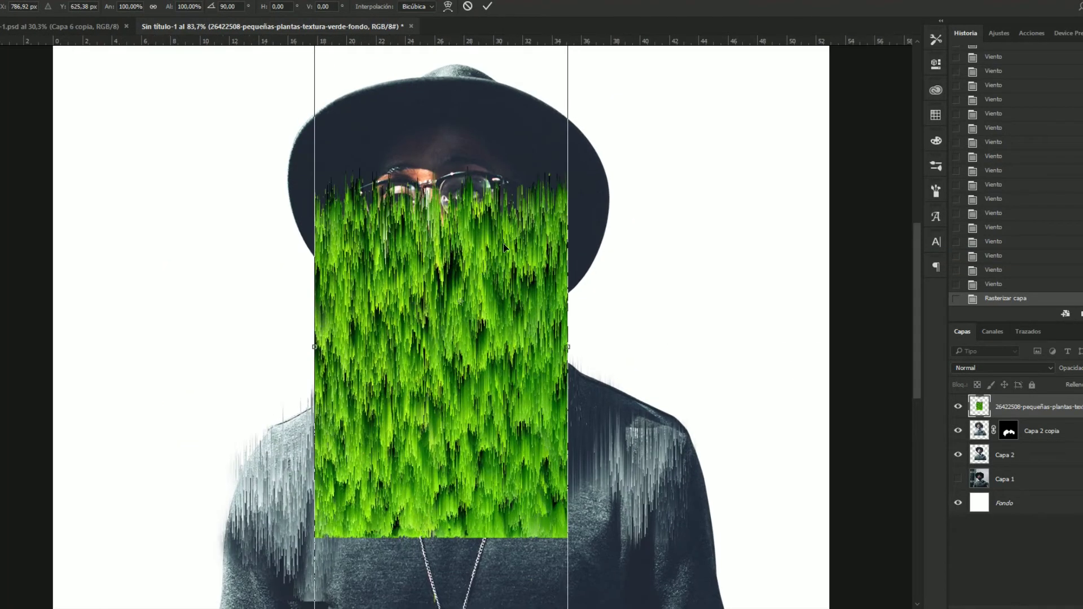
{"action": "mouse_move", "coordinate": [556, 290]}
{"action": "left_mouse_down"}
{"action": "mouse_move", "coordinate": [574, 248]}
{"action": "mouse_move", "coordinate": [581, 259]}
{"action": "left_mouse_up"}
{"action": "scroll", "coordinate": [506, 333], "scroll_direction": "down", "scroll_amount": 1}
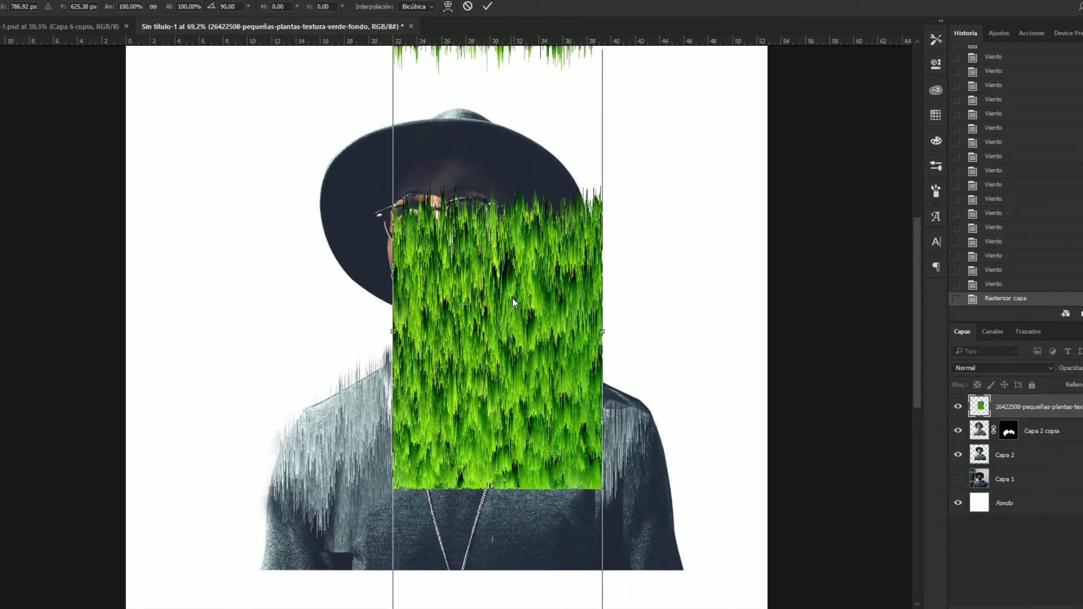
{"action": "left_click_drag", "start_coordinate": [523, 304], "coordinate": [507, 350]}
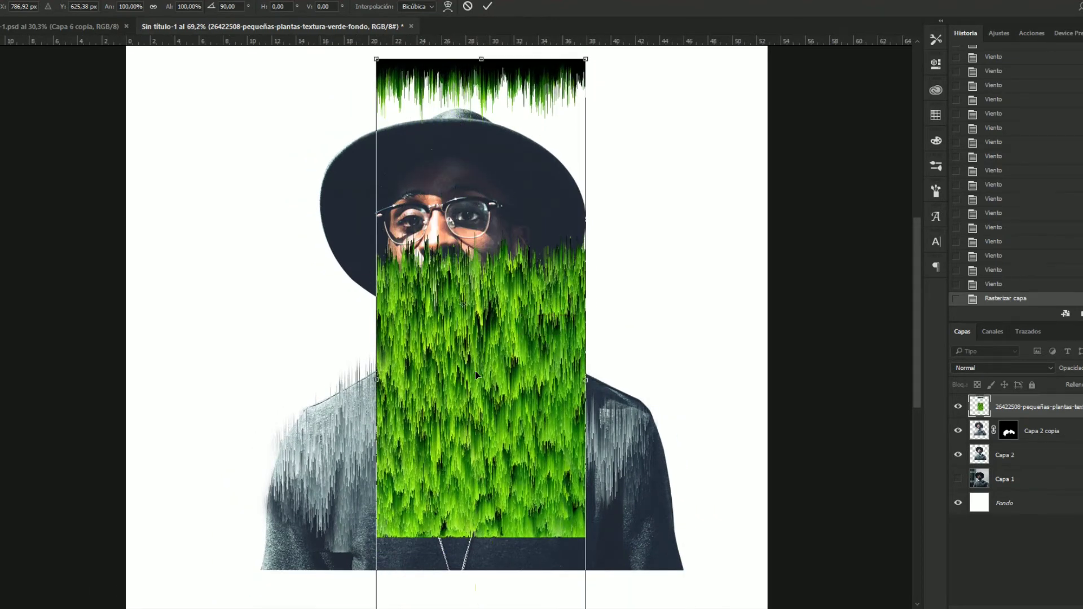
{"action": "key", "text": "Return"}
- Select a narrow vertical strip of the green streaks with the rectangular marquee
{"action": "key", "text": "b"}
{"action": "key", "text": "m"}
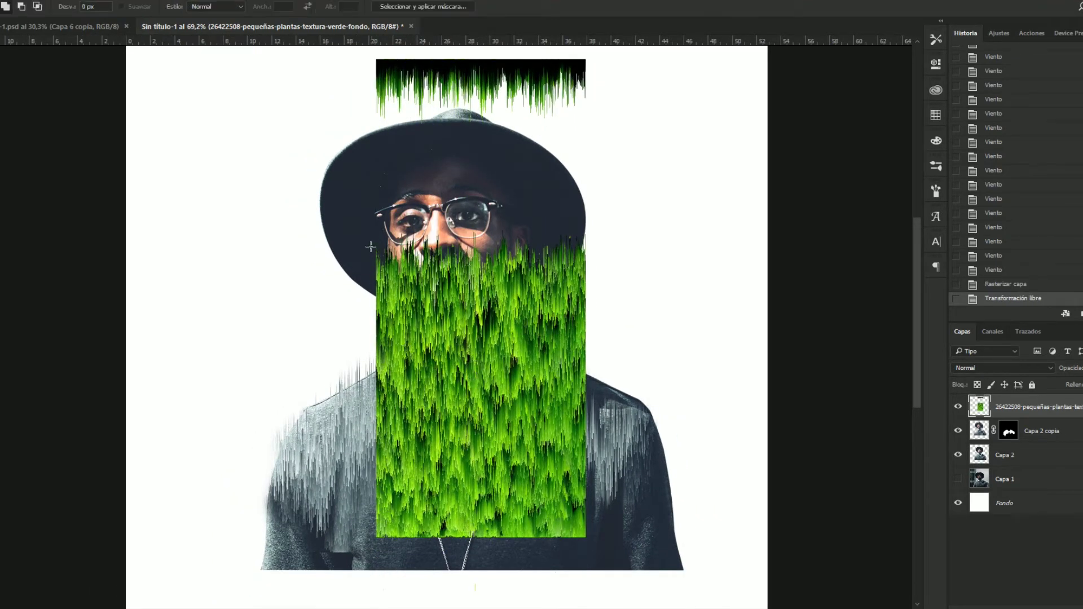
{"action": "left_click_drag", "start_coordinate": [363, 227], "coordinate": [429, 530]}
- Copy the thin green strip to a new layer, scale it to about three-quarters and place it under the right eye, then erase the strips' lower ends
{"action": "key", "text": "ctrl+j"}
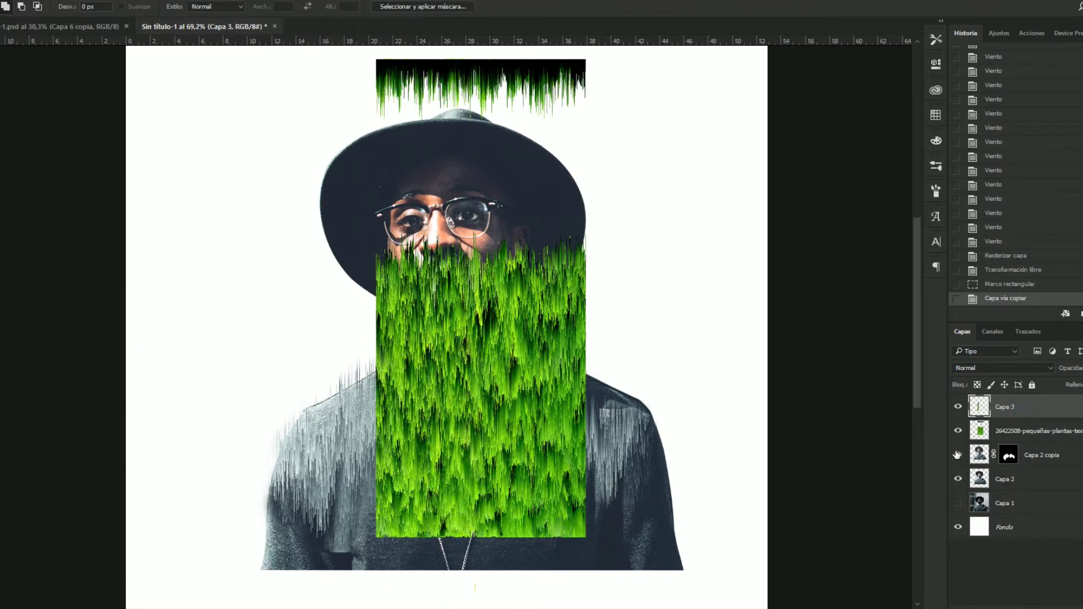
{"action": "key", "text": "ctrl+t"}
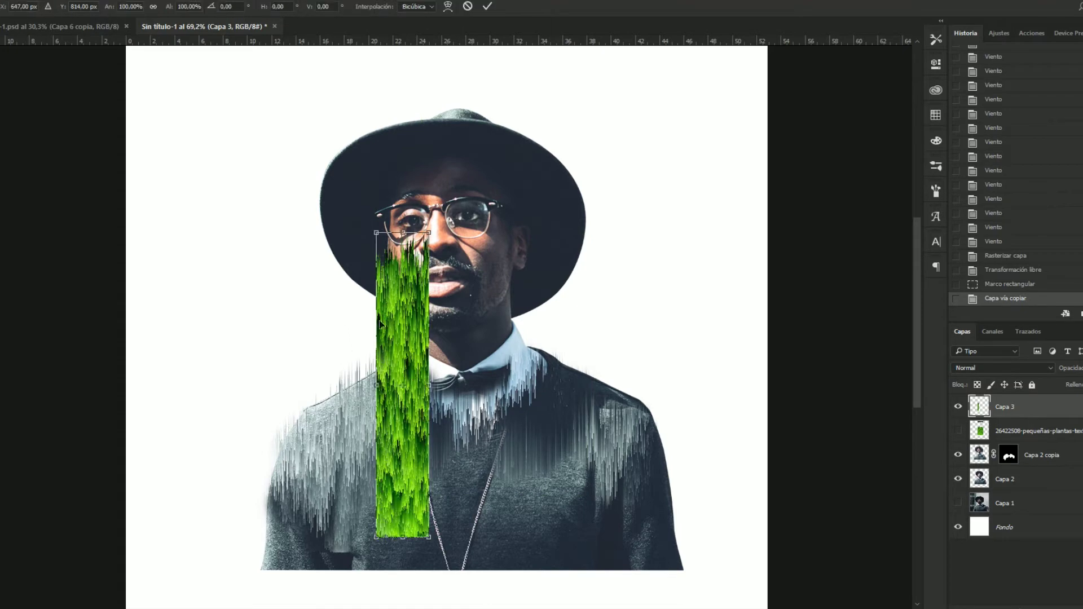
{"action": "left_click_drag", "start_coordinate": [405, 334], "coordinate": [411, 302]}
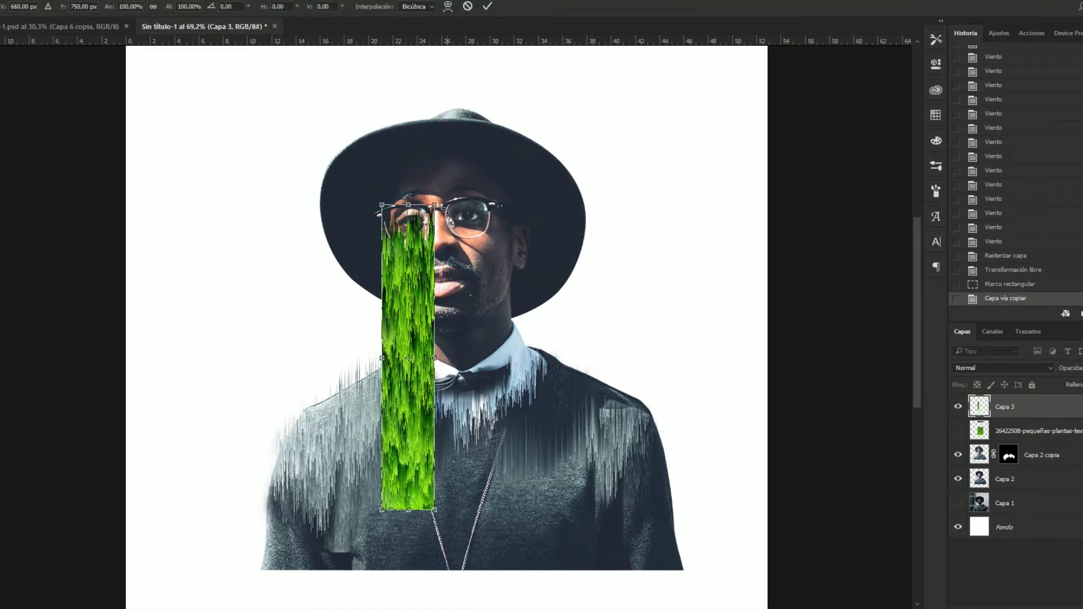
{"action": "left_click_drag", "start_coordinate": [437, 202], "coordinate": [430, 237]}
{"action": "scroll", "coordinate": [420, 206], "scroll_direction": "up", "scroll_amount": 4}
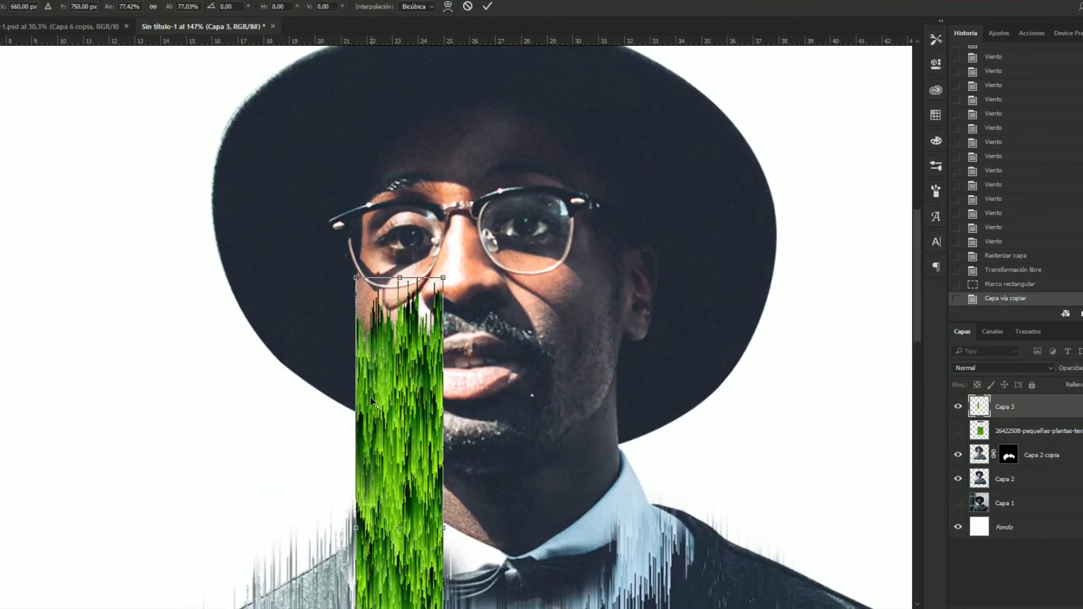
{"action": "left_click_drag", "start_coordinate": [405, 416], "coordinate": [409, 337]}
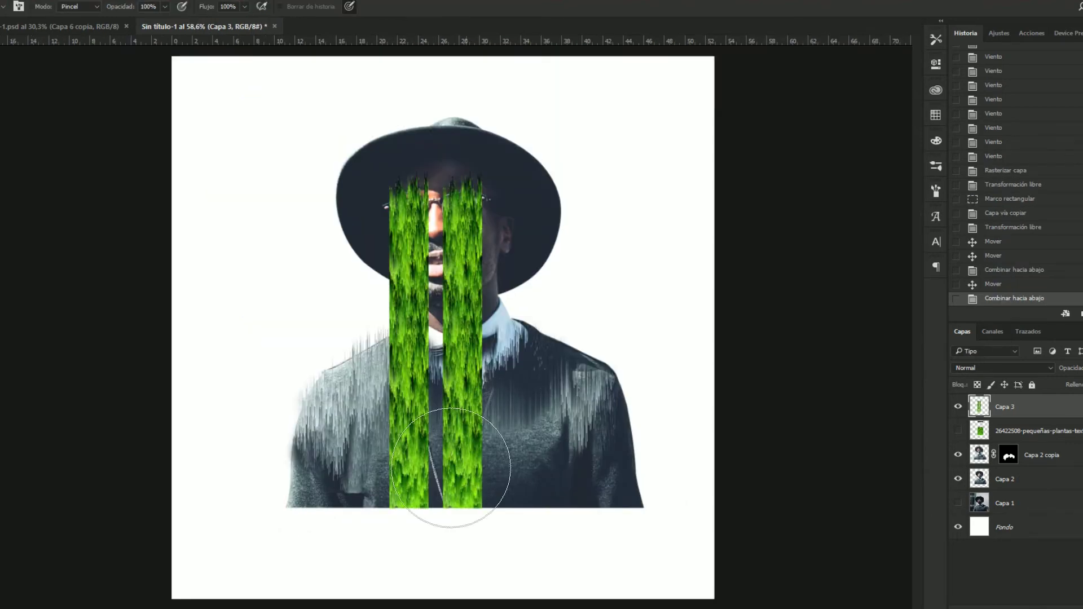
{"action": "left_click_drag", "start_coordinate": [465, 474], "coordinate": [425, 496]}
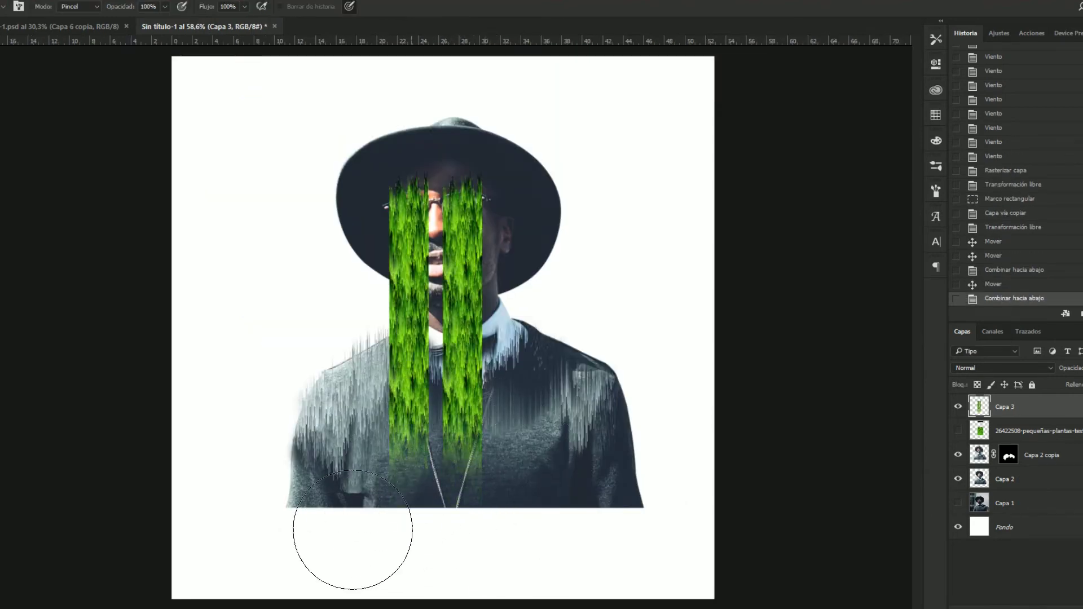
- Erase more of the green strips over the torso and switch to a smaller eraser size
{"action": "mouse_move", "coordinate": [512, 402]}
{"action": "left_mouse_down"}
{"action": "mouse_move", "coordinate": [556, 471]}
{"action": "mouse_move", "coordinate": [520, 483]}
{"action": "mouse_move", "coordinate": [532, 459]}
{"action": "left_mouse_up"}
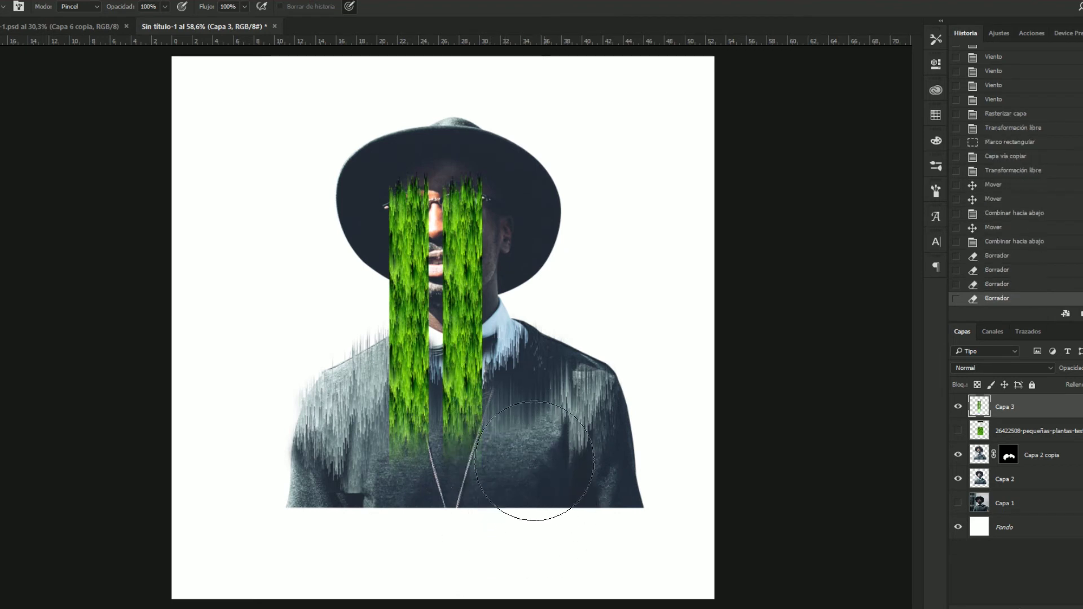
{"action": "right_click", "coordinate": [457, 281]}
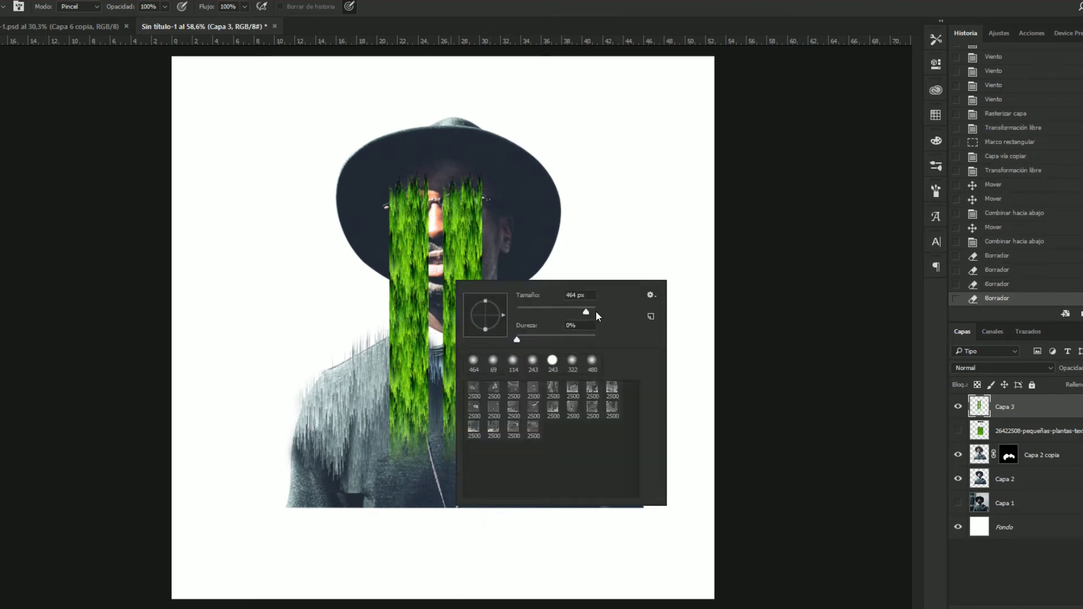
{"action": "left_click", "coordinate": [993, 409]}
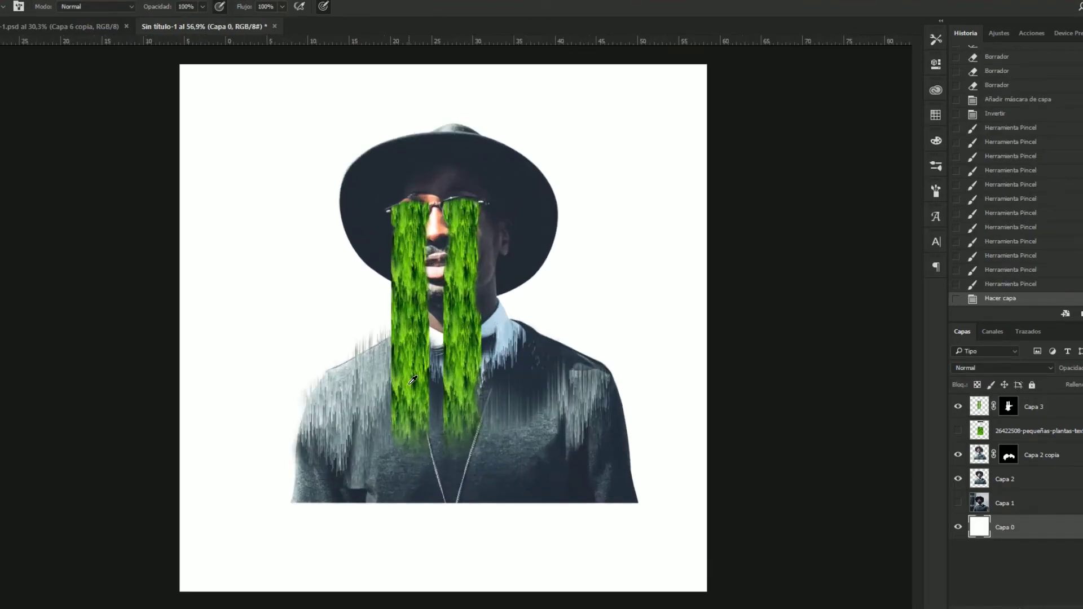
- Scroll through the layers and select the streak layer Capa 3
{"action": "scroll", "coordinate": [437, 382], "scroll_direction": "up", "scroll_amount": 2}
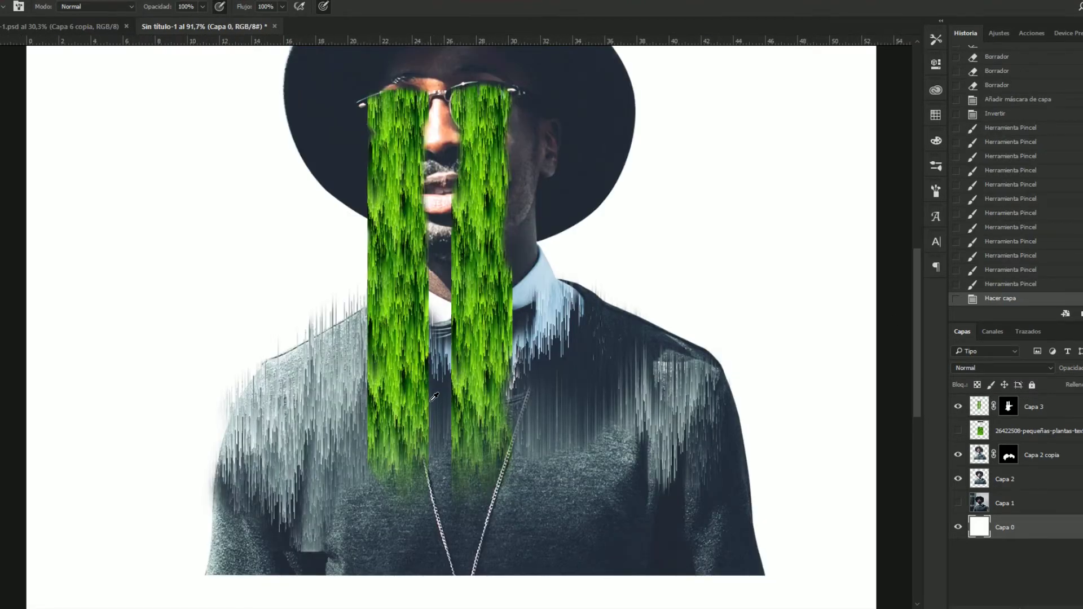
{"action": "scroll", "coordinate": [434, 397], "scroll_direction": "up", "scroll_amount": 2}
{"action": "scroll", "coordinate": [434, 396], "scroll_direction": "down", "scroll_amount": 2}
{"action": "scroll", "coordinate": [434, 396], "scroll_direction": "down", "scroll_amount": 2}
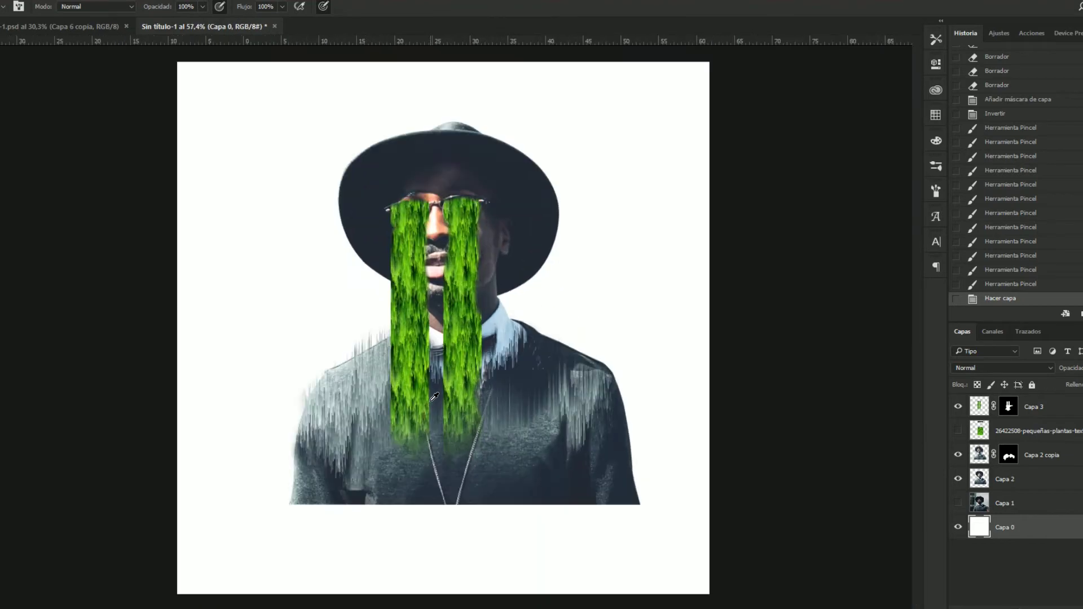
{"action": "scroll", "coordinate": [435, 397], "scroll_direction": "up", "scroll_amount": 3}
{"action": "scroll", "coordinate": [434, 396], "scroll_direction": "down", "scroll_amount": 1}
{"action": "scroll", "coordinate": [434, 397], "scroll_direction": "down", "scroll_amount": 2}
{"action": "scroll", "coordinate": [435, 397], "scroll_direction": "up", "scroll_amount": 1}
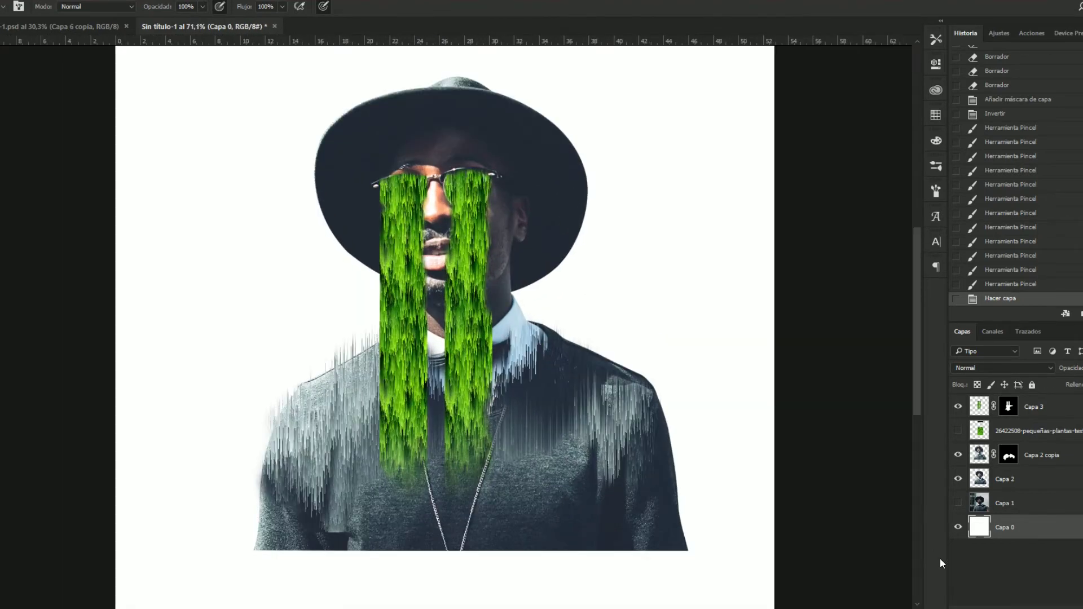
{"action": "scroll", "coordinate": [372, 395], "scroll_direction": "down", "scroll_amount": 2}
{"action": "scroll", "coordinate": [372, 395], "scroll_direction": "down", "scroll_amount": 1}
{"action": "scroll", "coordinate": [372, 395], "scroll_direction": "up", "scroll_amount": 2}
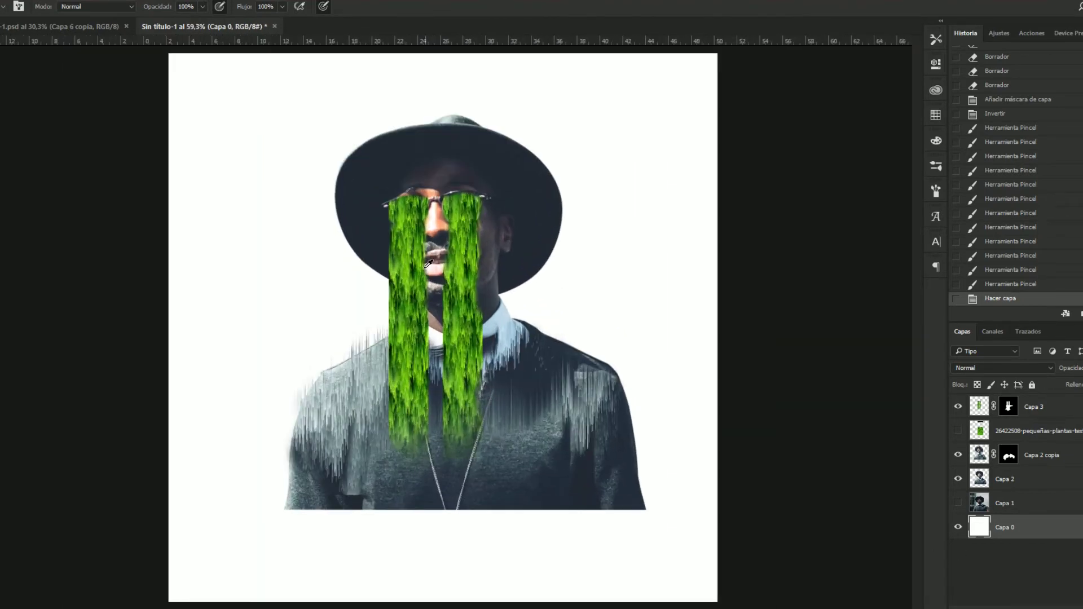
{"action": "scroll", "coordinate": [372, 395], "scroll_direction": "up", "scroll_amount": 3}
{"action": "left_click", "coordinate": [979, 404]}
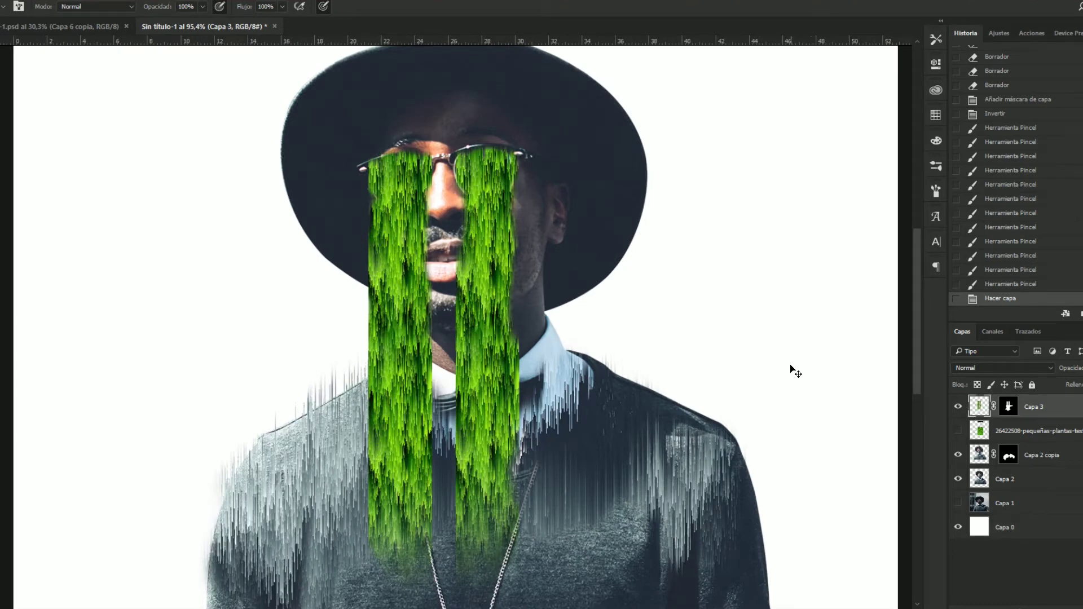
- Shift the hue of the green streaks on Capa 3 to vivid magenta with Hue/Saturation
{"action": "key", "text": "ctrl+u"}
{"action": "left_click_drag", "start_coordinate": [876, 212], "coordinate": [821, 212]}
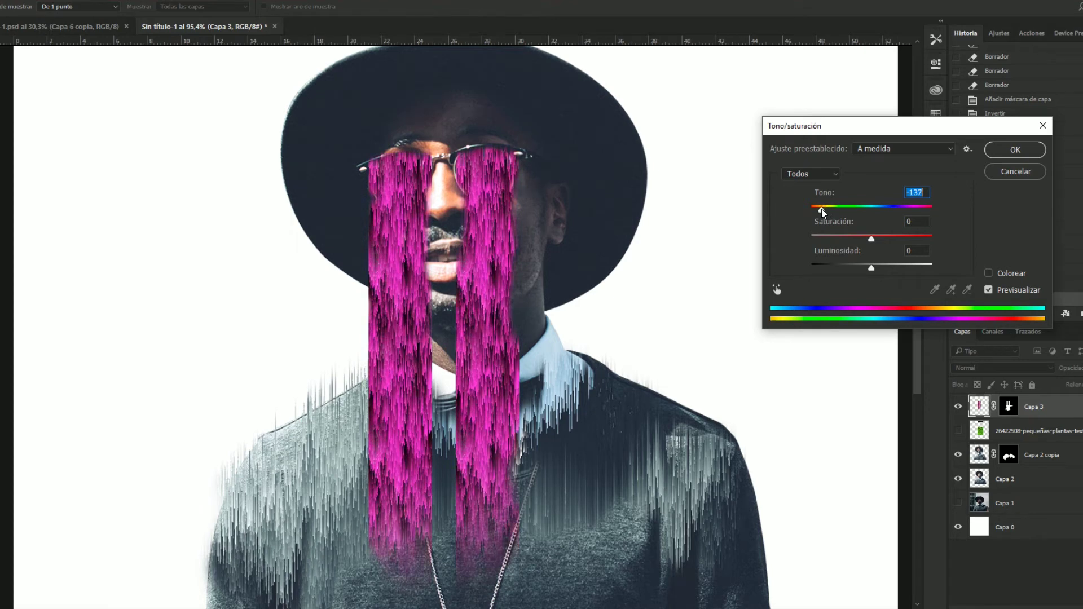
{"action": "left_click", "coordinate": [1015, 149]}
{"action": "left_click", "coordinate": [1008, 406]}
{"action": "left_click", "coordinate": [521, 433]}
- Zoom out to the full canvas and target the background layer Capa 0
{"action": "key", "text": "z"}
{"action": "key", "text": "ctrl+minus"}
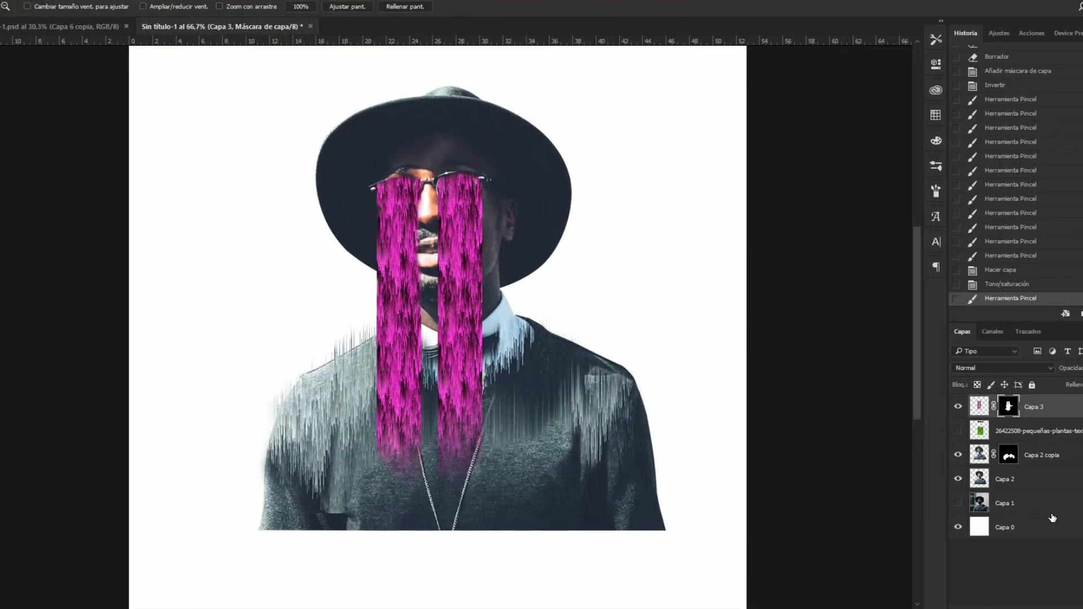
{"action": "left_click", "coordinate": [1047, 527]}
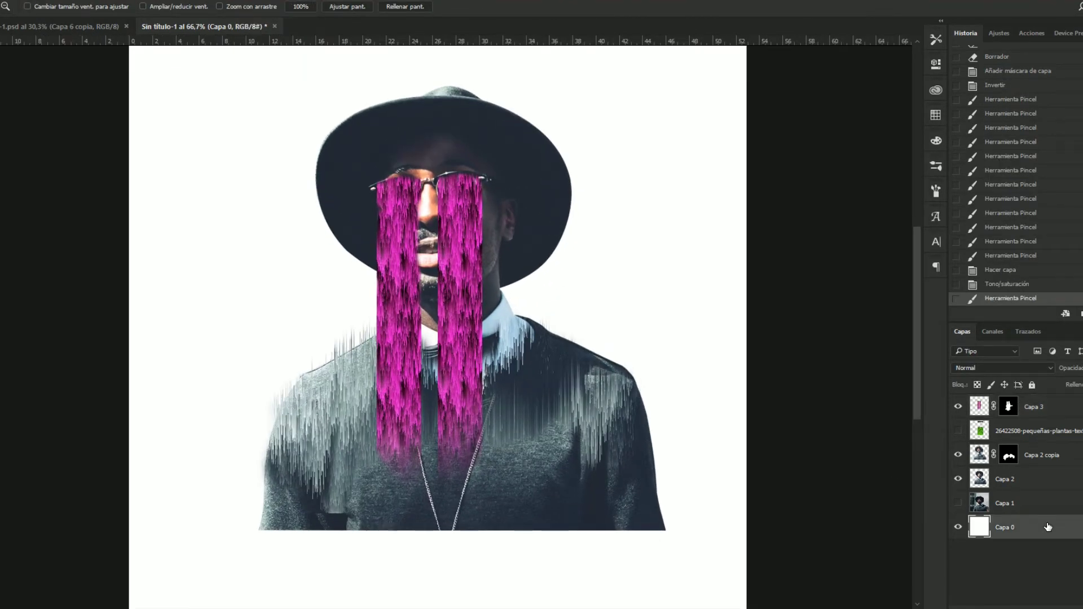
{"action": "key", "text": "p"}
{"action": "key", "text": "ctrl+minus"}
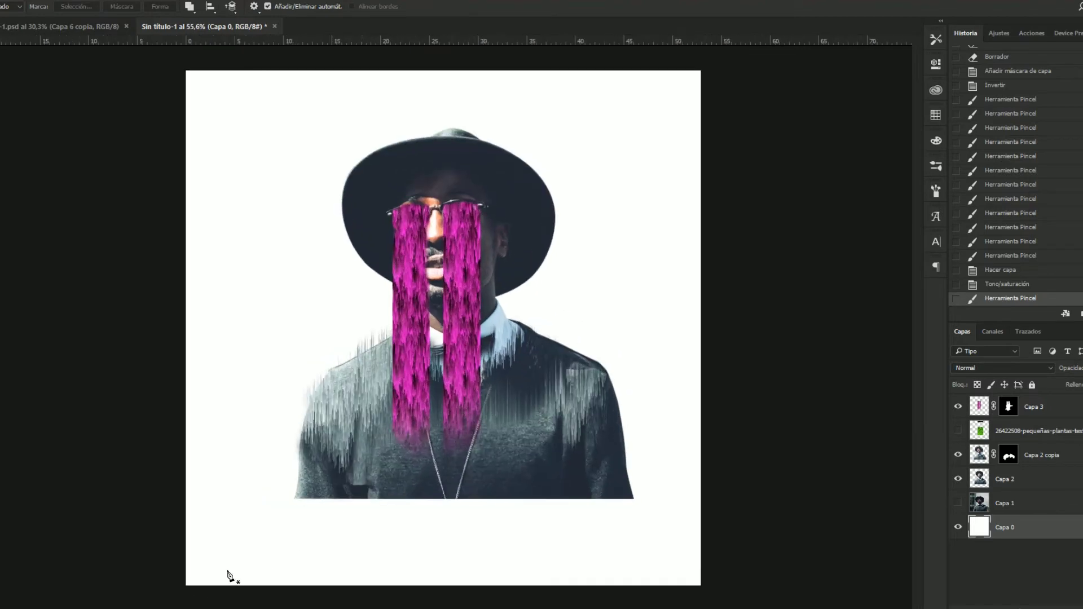
- Draw a diagonal triangle path covering the lower-right half and convert it into a selection
{"action": "left_click", "coordinate": [178, 595]}
{"action": "left_click", "coordinate": [707, 62]}
{"action": "left_click", "coordinate": [776, 489]}
{"action": "left_click", "coordinate": [776, 539]}
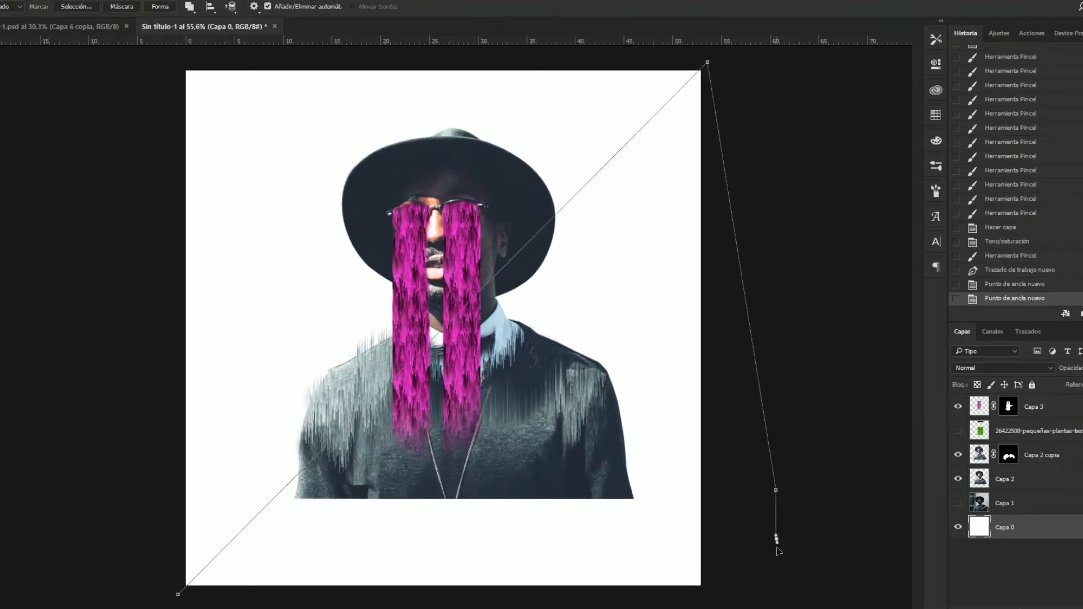
{"action": "left_click", "coordinate": [777, 558]}
{"action": "left_click", "coordinate": [178, 594]}
{"action": "right_click", "coordinate": [457, 116]}
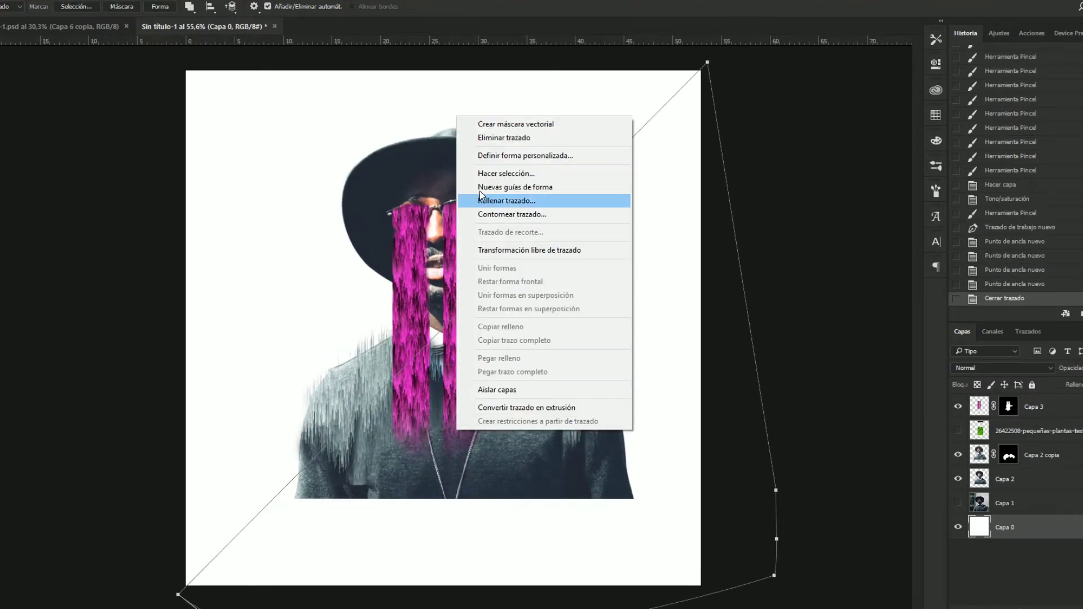
{"action": "left_click", "coordinate": [568, 163]}
{"action": "left_click", "coordinate": [622, 170]}
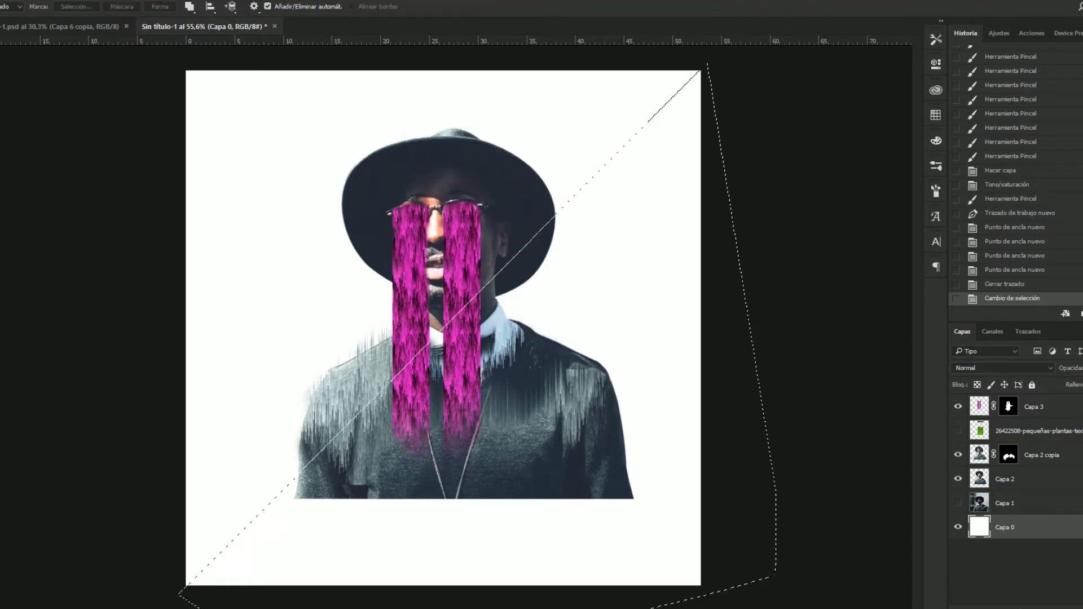
{"action": "key", "text": "e"}
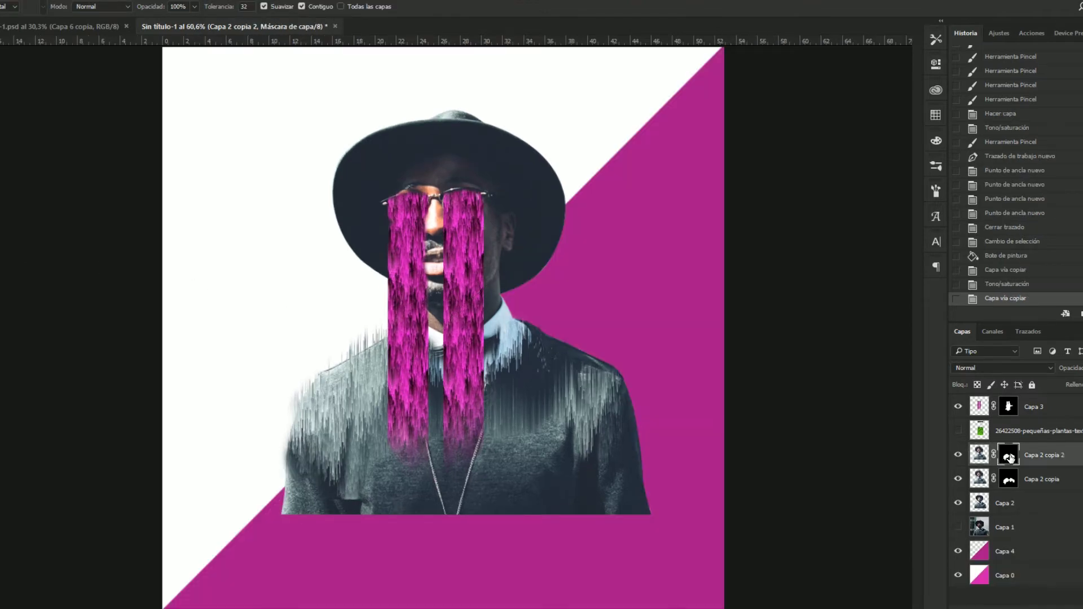
- Delete the portrait copy's layer mask and move the copy downward below the torso
{"action": "right_click", "coordinate": [1009, 458]}
{"action": "left_click", "coordinate": [939, 478]}
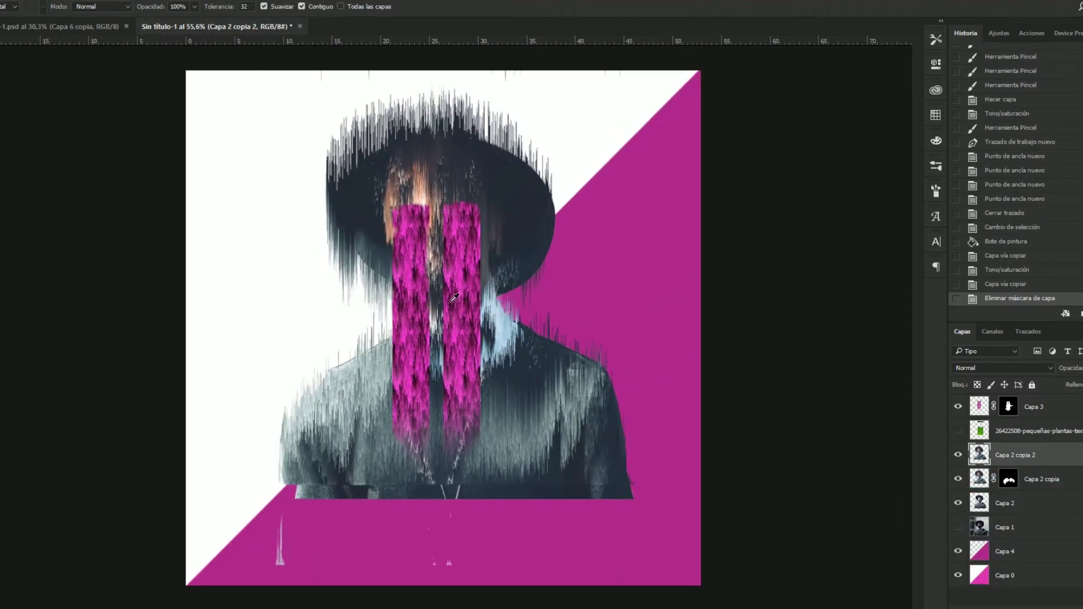
{"action": "key", "text": "v"}
{"action": "mouse_move", "coordinate": [591, 402]}
{"action": "left_mouse_down"}
{"action": "mouse_move", "coordinate": [587, 288]}
{"action": "mouse_move", "coordinate": [554, 460]}
{"action": "left_mouse_up"}
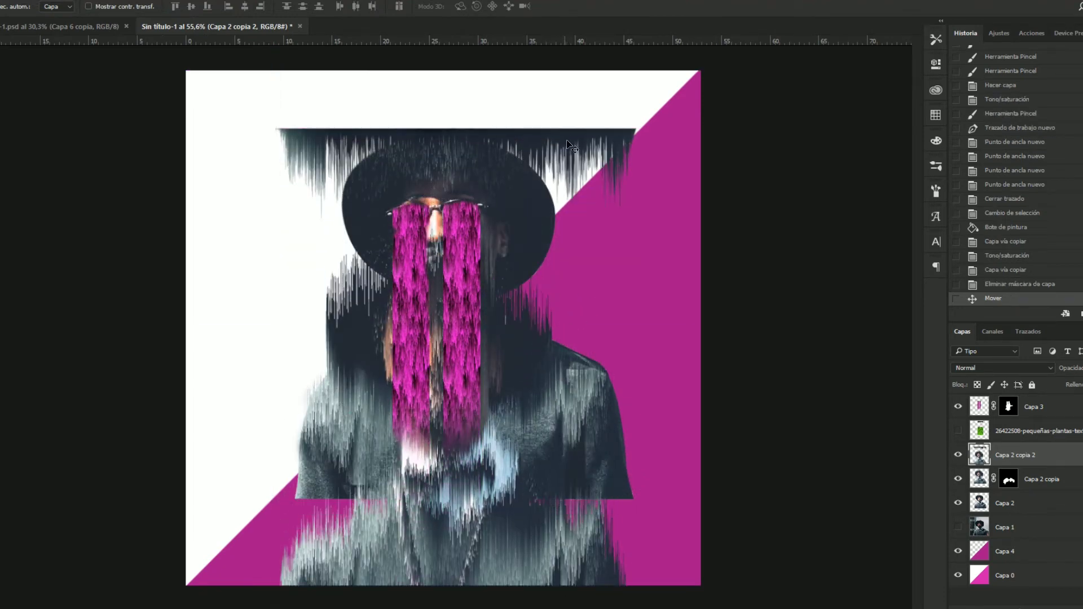
{"action": "left_click_drag", "start_coordinate": [572, 145], "coordinate": [601, 502]}
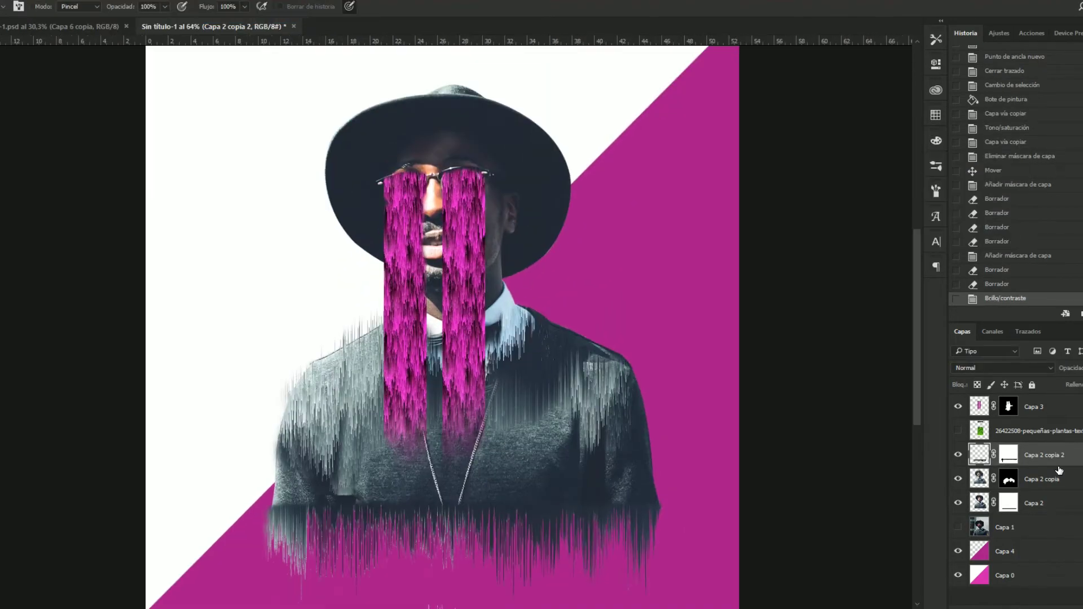
- Select all the portrait and streak layers together and scale them down slightly
{"action": "left_click", "coordinate": [1032, 502], "text": "shift"}
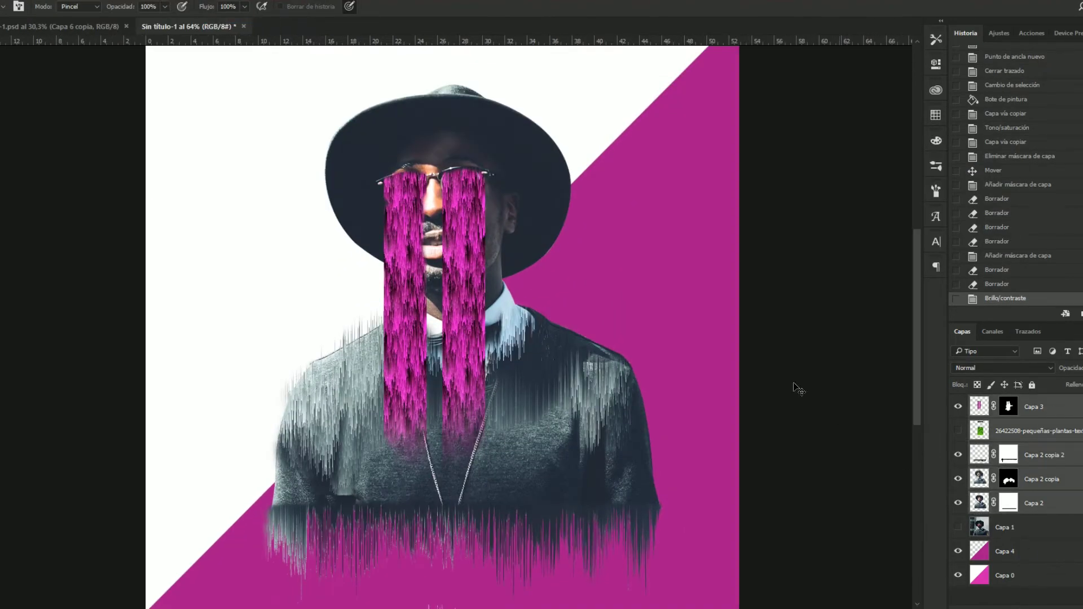
{"action": "key", "text": "ctrl+t"}
{"action": "key", "text": "ctrl+0"}
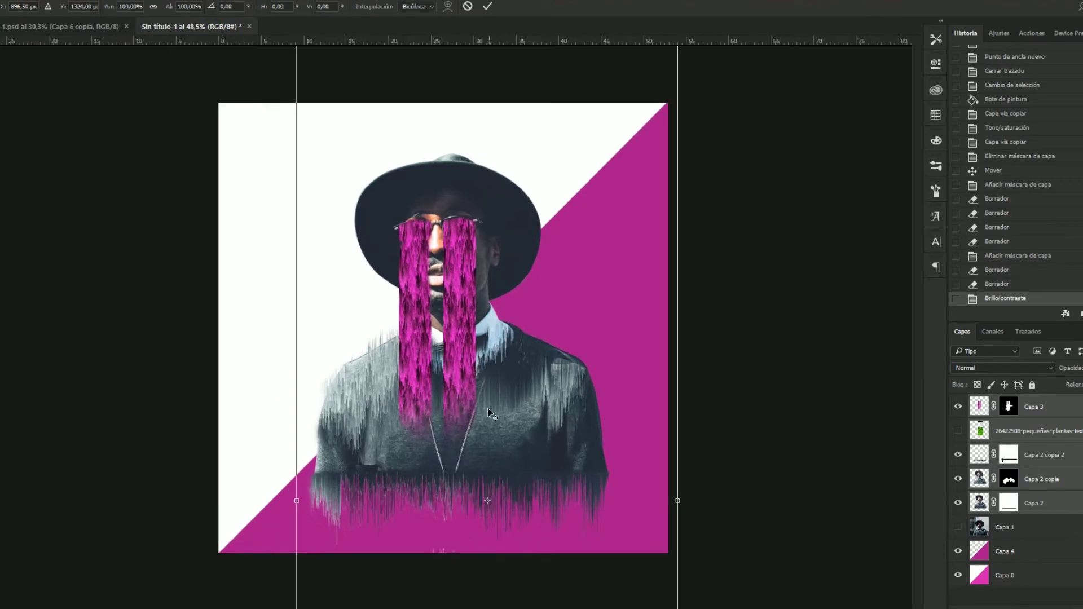
{"action": "scroll", "coordinate": [488, 413], "scroll_direction": "down", "scroll_amount": 2}
{"action": "left_click_drag", "start_coordinate": [616, 112], "coordinate": [602, 127]}
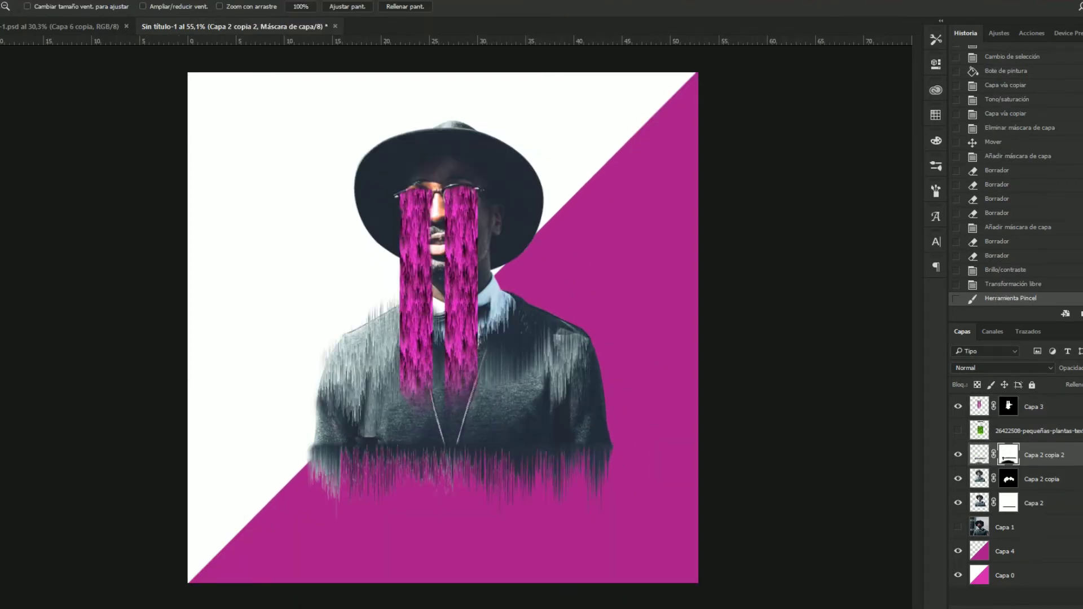
{"action": "scroll", "coordinate": [443, 327], "scroll_direction": "down", "scroll_amount": 1}
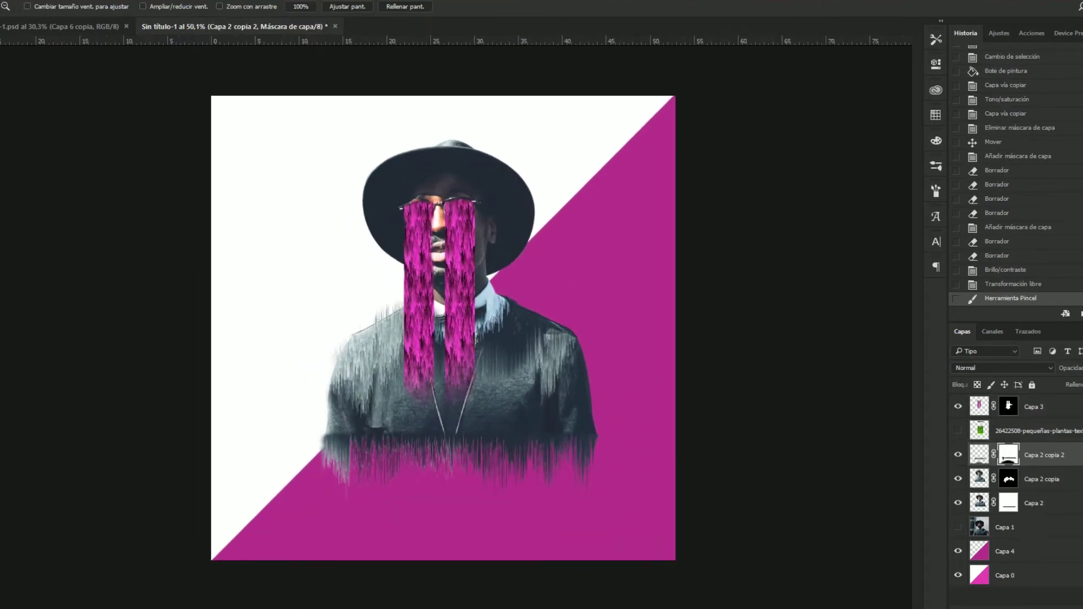
{"action": "key", "text": "t"}
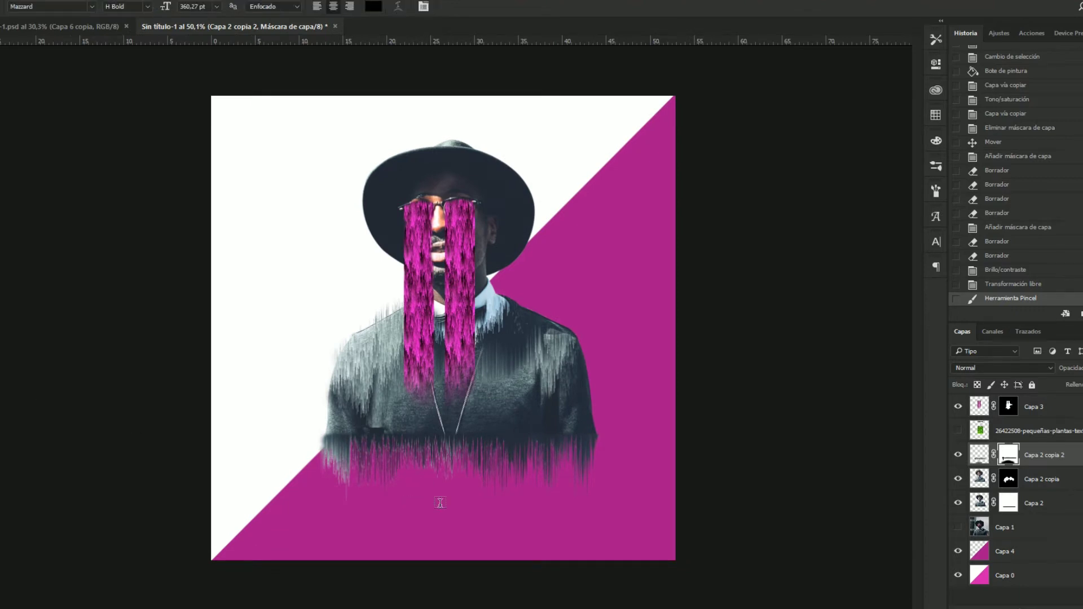
{"action": "left_click", "coordinate": [400, 512]}
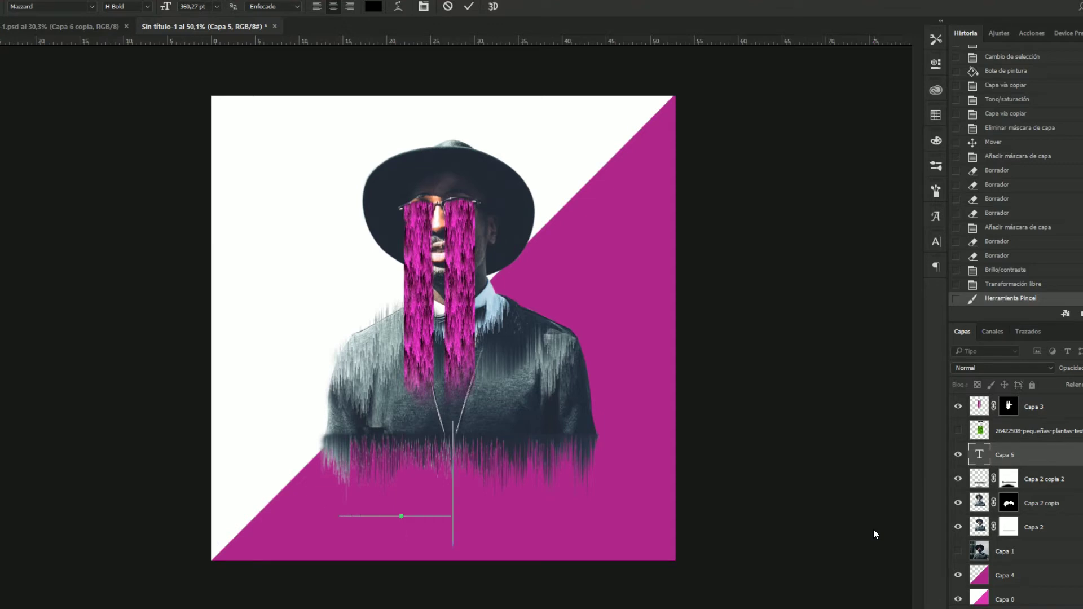
{"action": "type", "text": "HARD"}
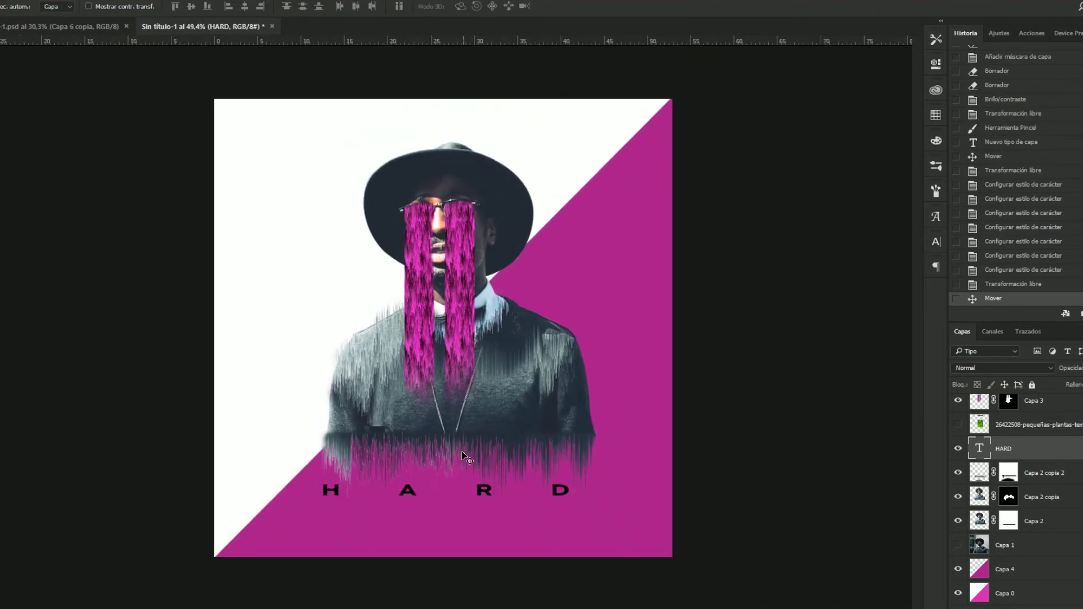
{"action": "key", "text": "ctrl+minus"}
{"action": "key", "text": "ctrl+0"}
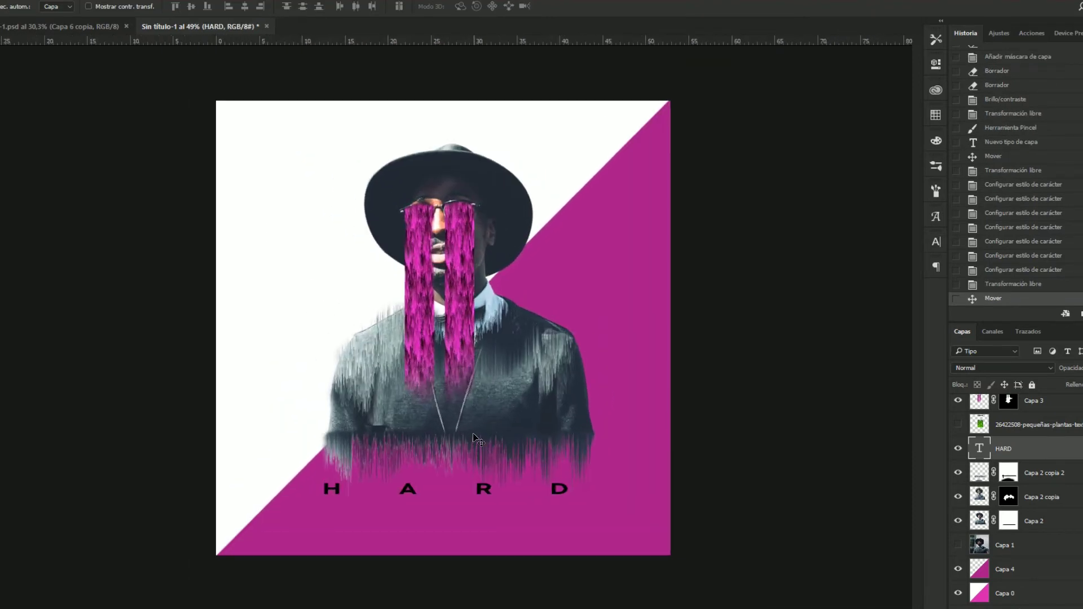
{"action": "scroll", "coordinate": [1010, 459], "scroll_direction": "up", "scroll_amount": 1}
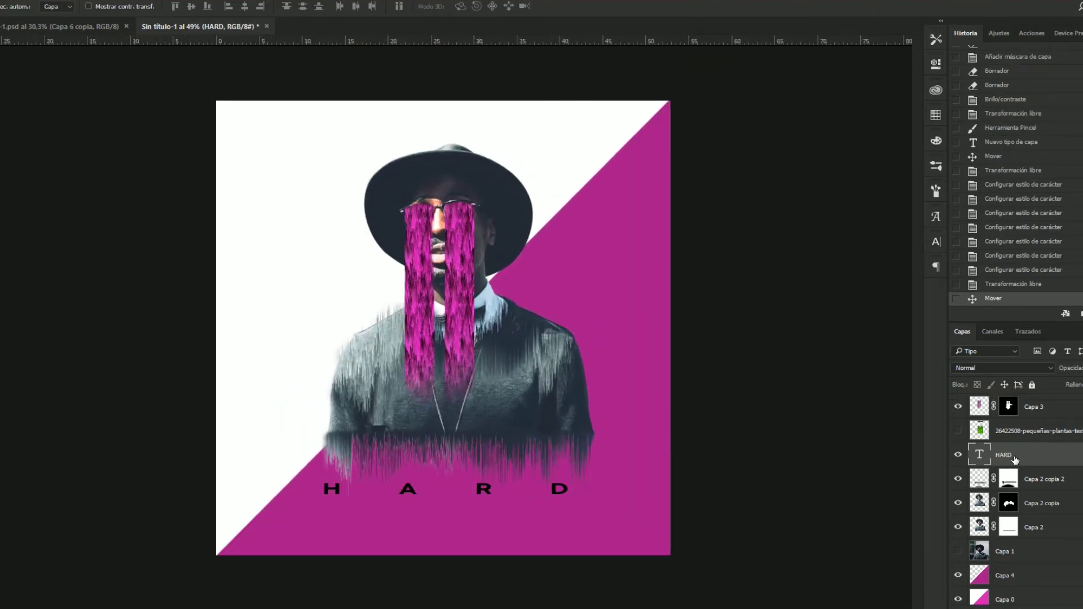
{"action": "scroll", "coordinate": [492, 402], "scroll_direction": "up", "scroll_amount": 5}
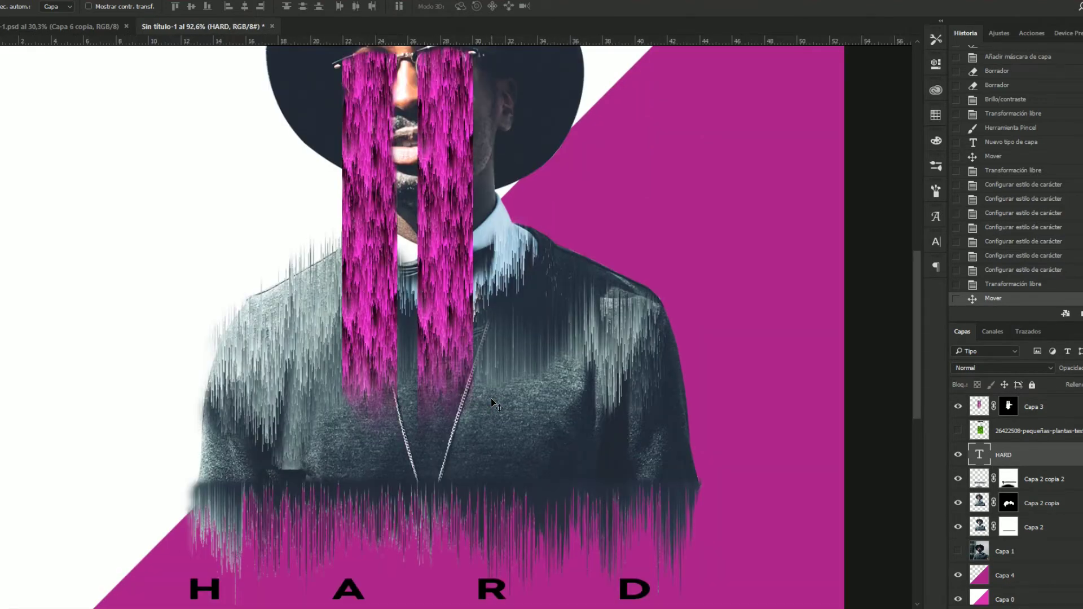
{"action": "scroll", "coordinate": [492, 402], "scroll_direction": "down", "scroll_amount": 3}
{"action": "scroll", "coordinate": [492, 402], "scroll_direction": "down", "scroll_amount": 2}
{"action": "scroll", "coordinate": [491, 402], "scroll_direction": "up", "scroll_amount": 4}
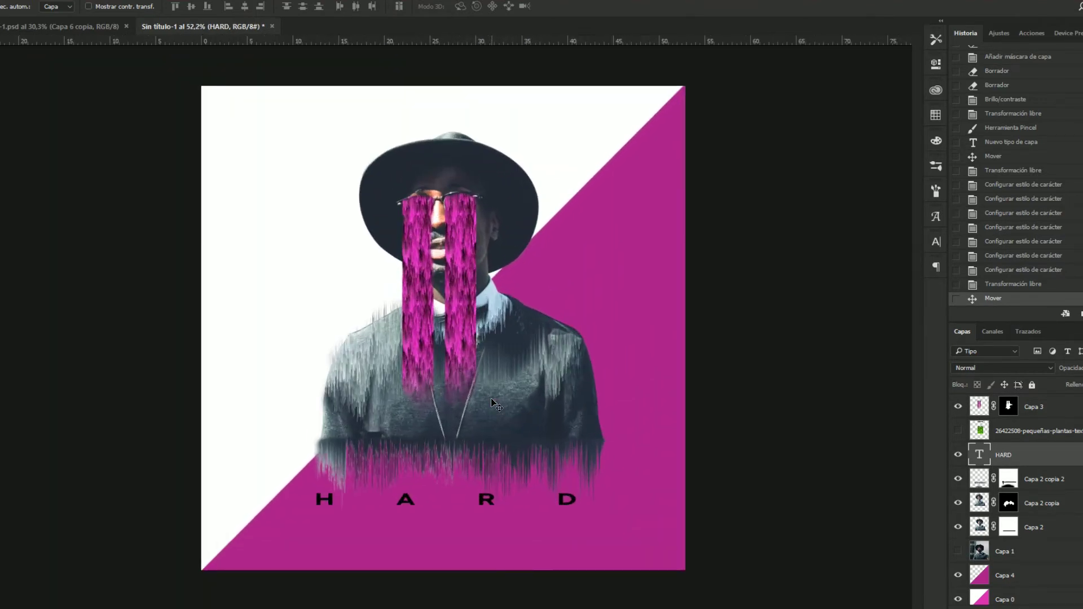
{"action": "scroll", "coordinate": [492, 402], "scroll_direction": "up", "scroll_amount": 2}
{"action": "scroll", "coordinate": [492, 402], "scroll_direction": "up", "scroll_amount": 2}
{"action": "scroll", "coordinate": [493, 402], "scroll_direction": "down", "scroll_amount": 5}
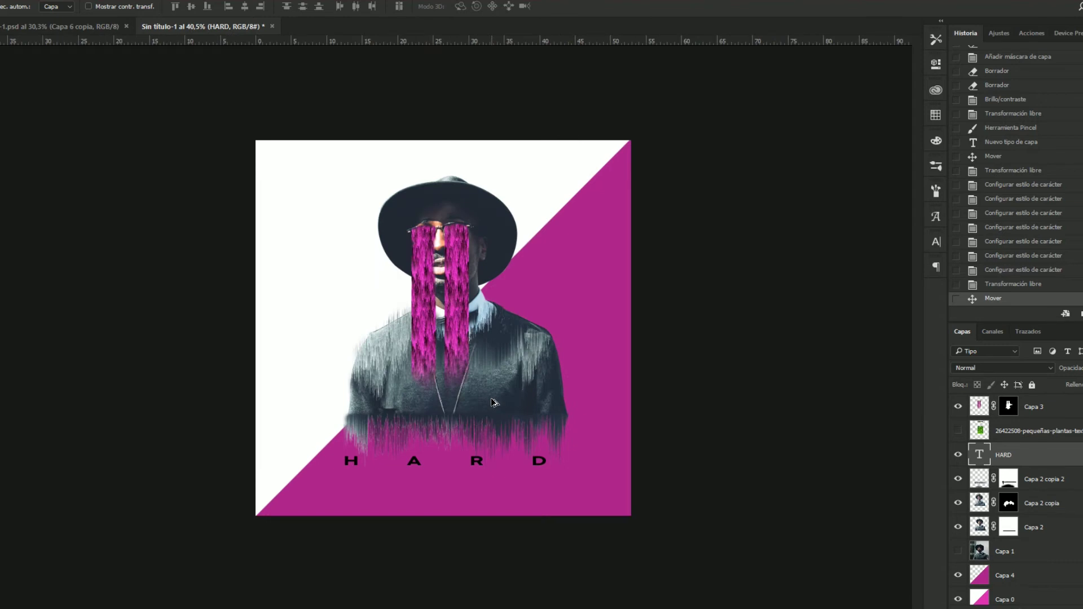
{"action": "scroll", "coordinate": [493, 402], "scroll_direction": "down", "scroll_amount": 2}
{"action": "scroll", "coordinate": [383, 323], "scroll_direction": "up", "scroll_amount": 4}
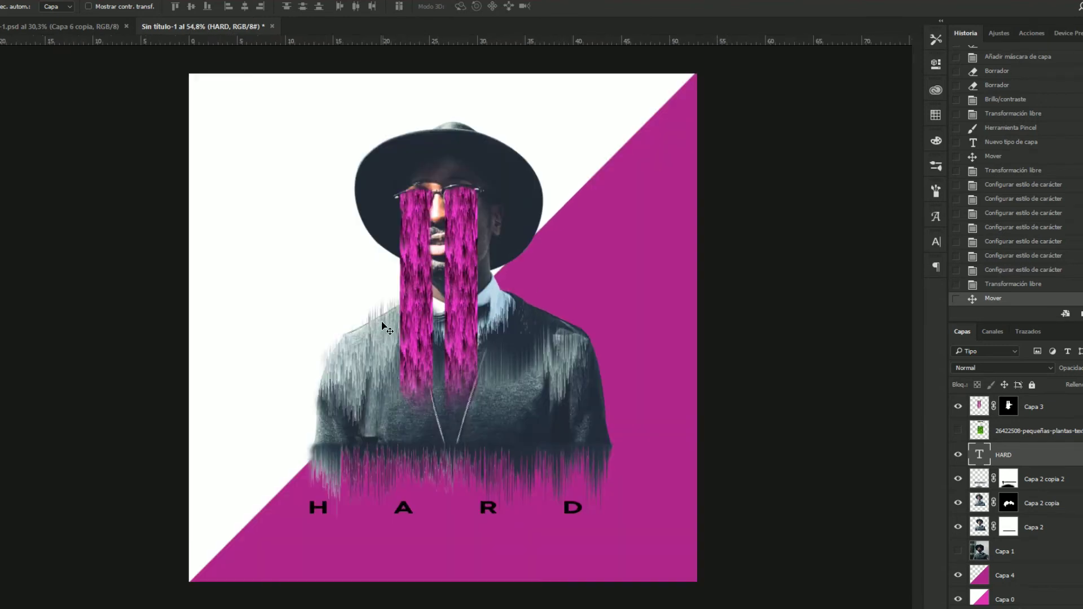
{"action": "scroll", "coordinate": [393, 338], "scroll_direction": "down", "scroll_amount": 3}
{"action": "scroll", "coordinate": [663, 421], "scroll_direction": "up", "scroll_amount": 2}
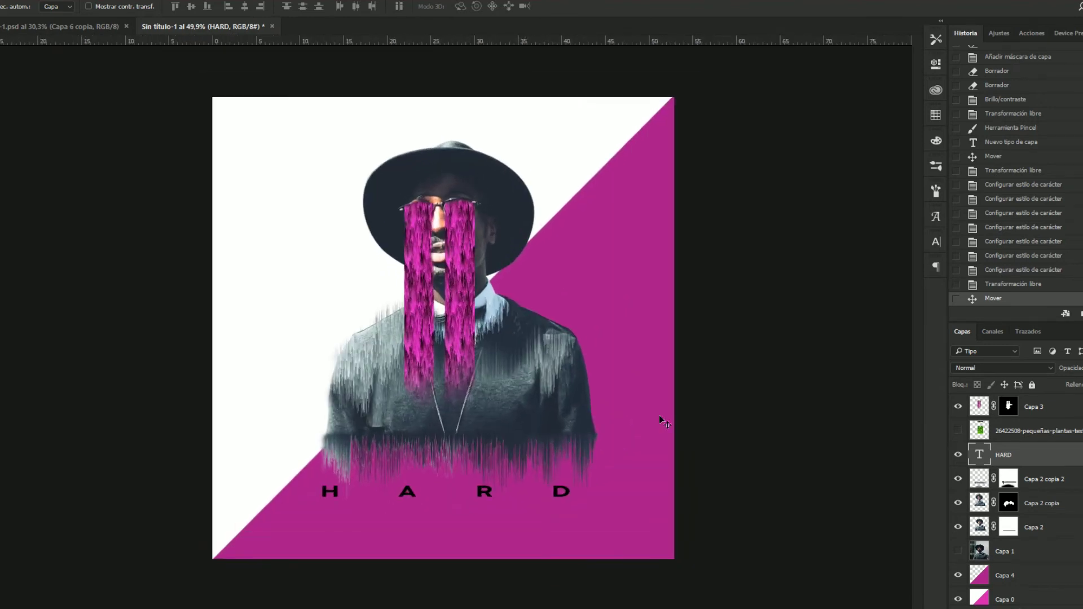
{"action": "scroll", "coordinate": [1036, 464], "scroll_direction": "down", "scroll_amount": 1}
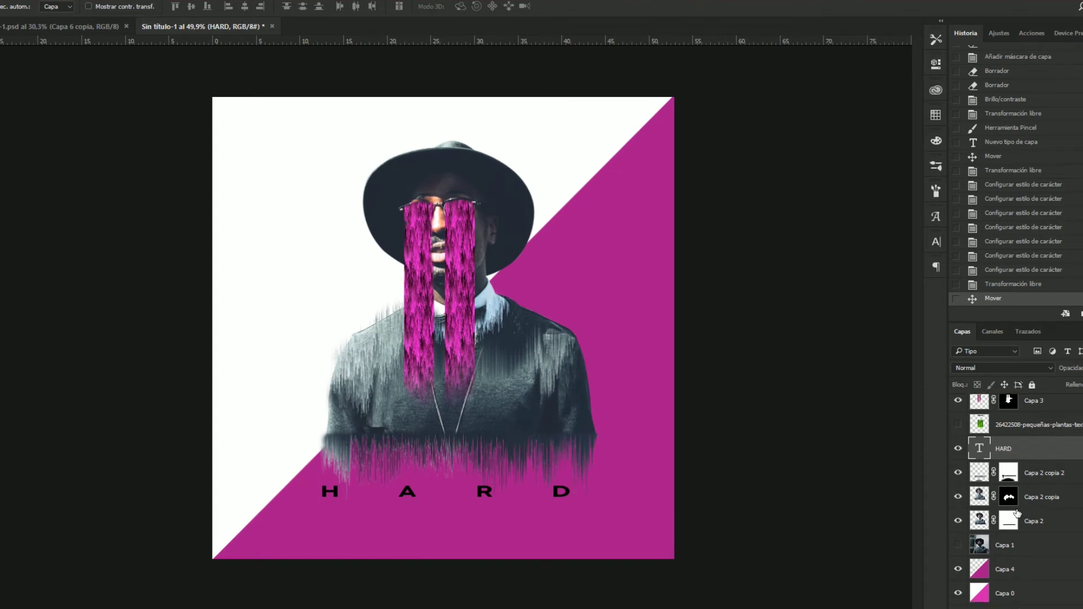
{"action": "left_click", "coordinate": [1025, 592], "text": "shift"}
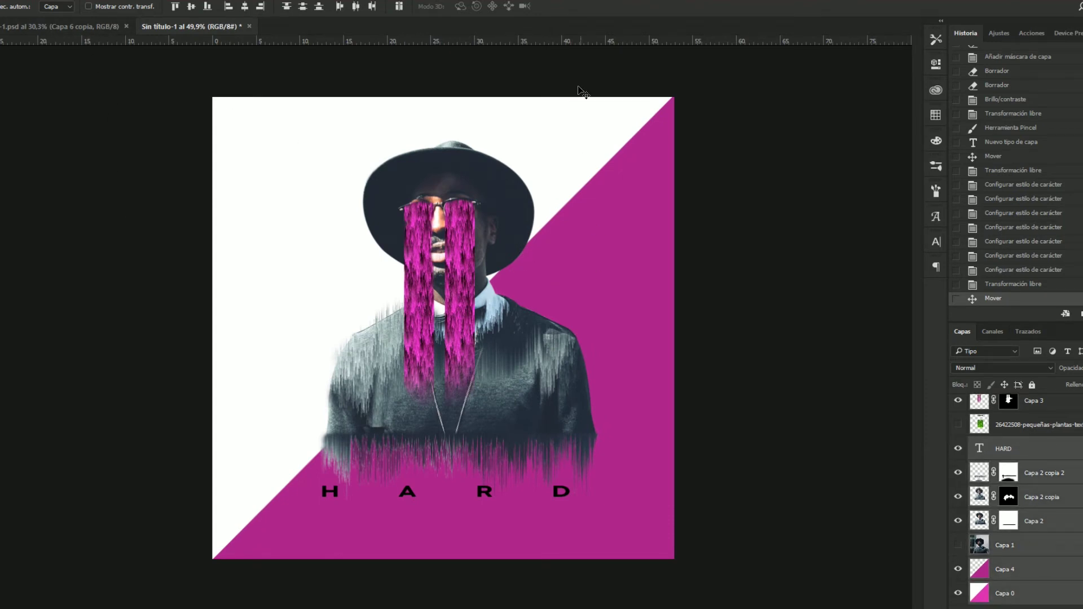
- Scroll over the newly opened burning-car photo to view it
{"action": "scroll", "coordinate": [427, 336], "scroll_direction": "down", "scroll_amount": 2}
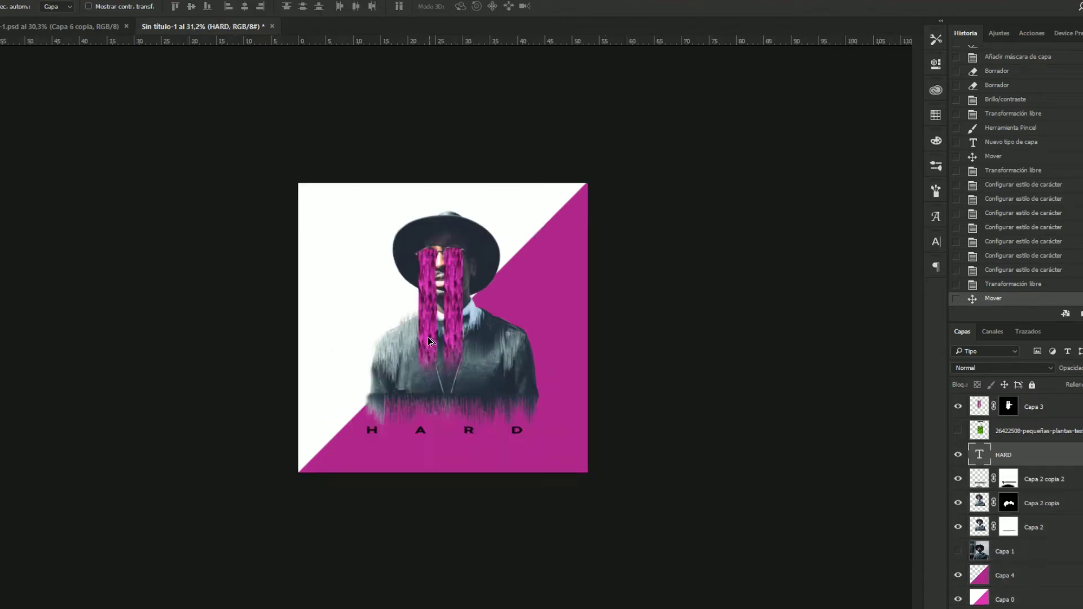
{"action": "scroll", "coordinate": [427, 337], "scroll_direction": "up", "scroll_amount": 2}
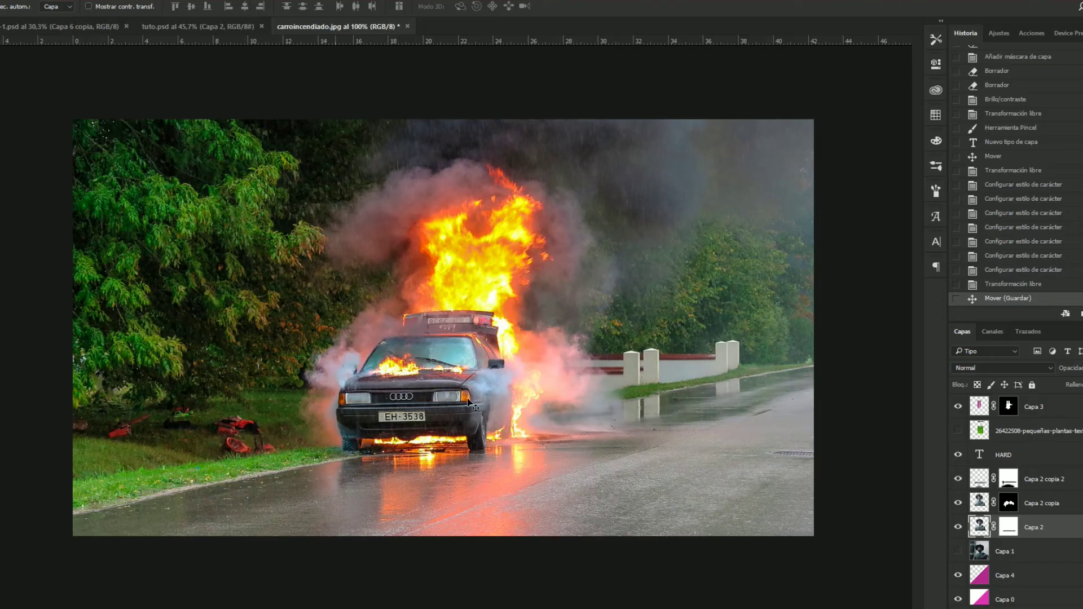
- Fit the burning-car photo to the window and copy it onto a new layer, Capa 1
{"action": "key", "text": "z"}
{"action": "right_click", "coordinate": [557, 343]}
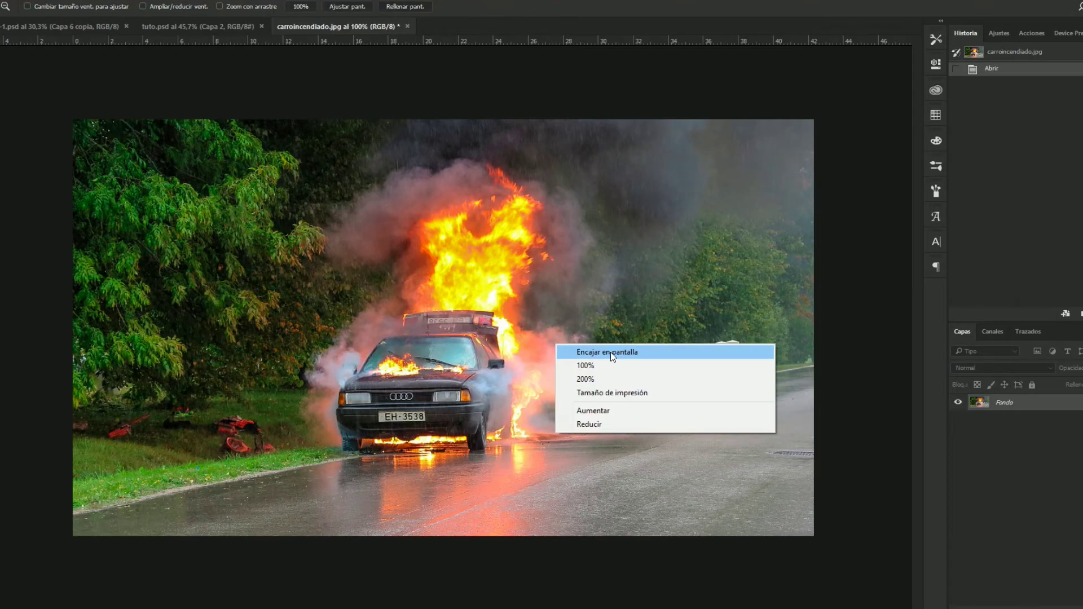
{"action": "left_click", "coordinate": [592, 380]}
{"action": "left_click", "coordinate": [564, 376]}
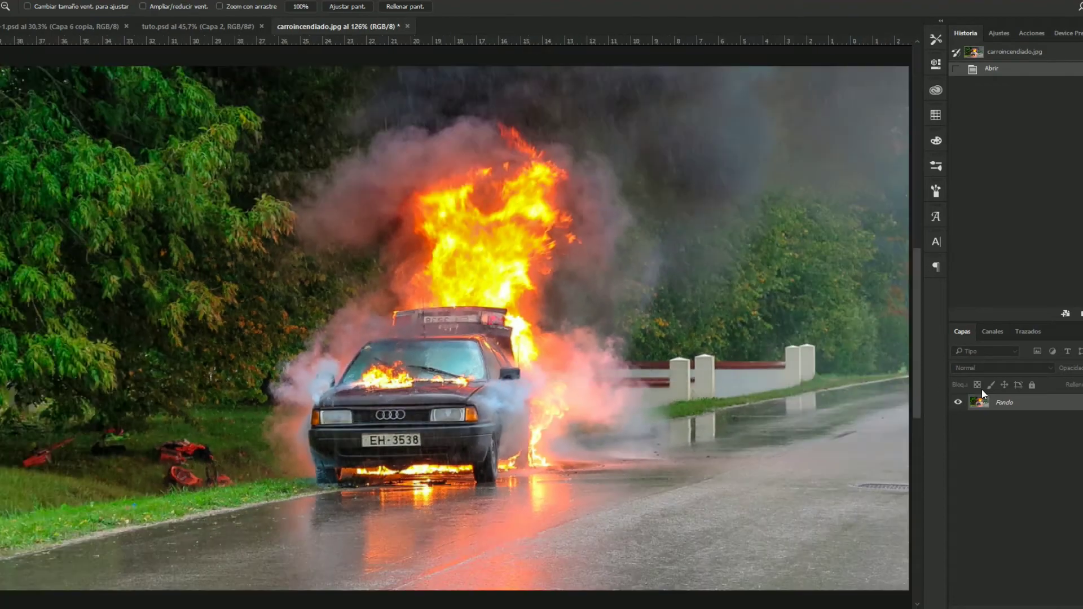
{"action": "key", "text": "ctrl+j"}
{"action": "scroll", "coordinate": [507, 360], "scroll_direction": "up", "scroll_amount": 2}
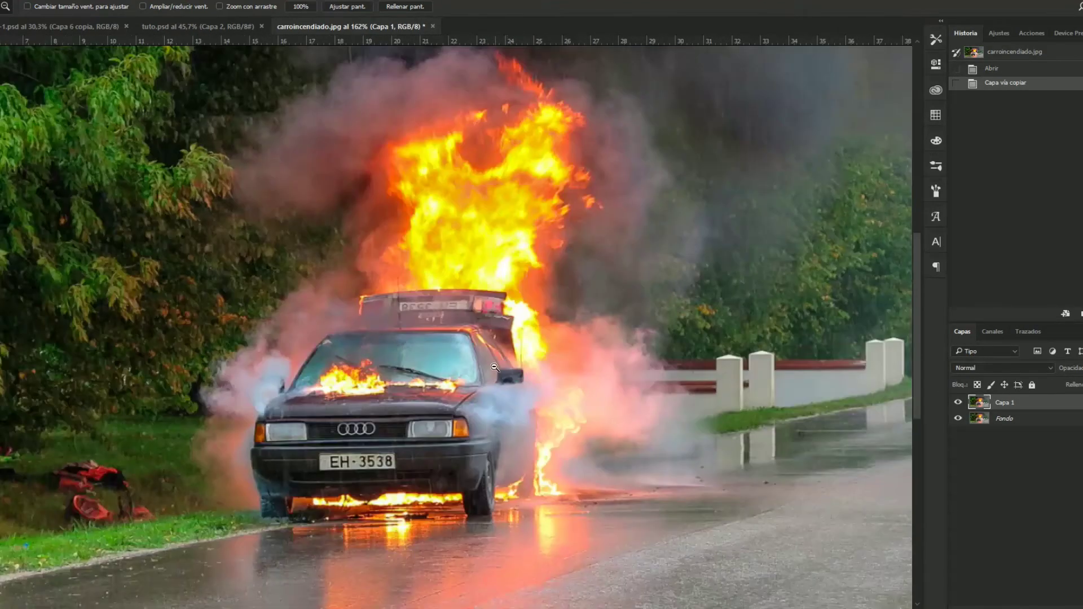
{"action": "right_click", "coordinate": [500, 355]}
{"action": "left_click", "coordinate": [531, 447]}
{"action": "scroll", "coordinate": [492, 354], "scroll_direction": "up", "scroll_amount": 2}
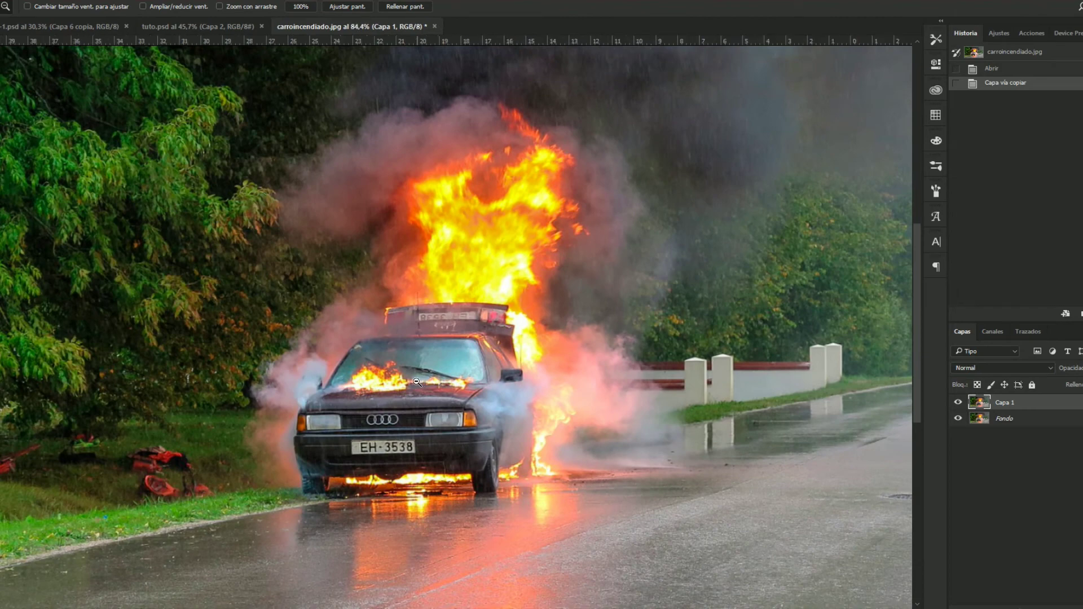
{"action": "scroll", "coordinate": [490, 358], "scroll_direction": "up", "scroll_amount": 2}
- Apply the Wind filter (Stagger, From the Left) to Capa 1
{"action": "right_click", "coordinate": [435, 368]}
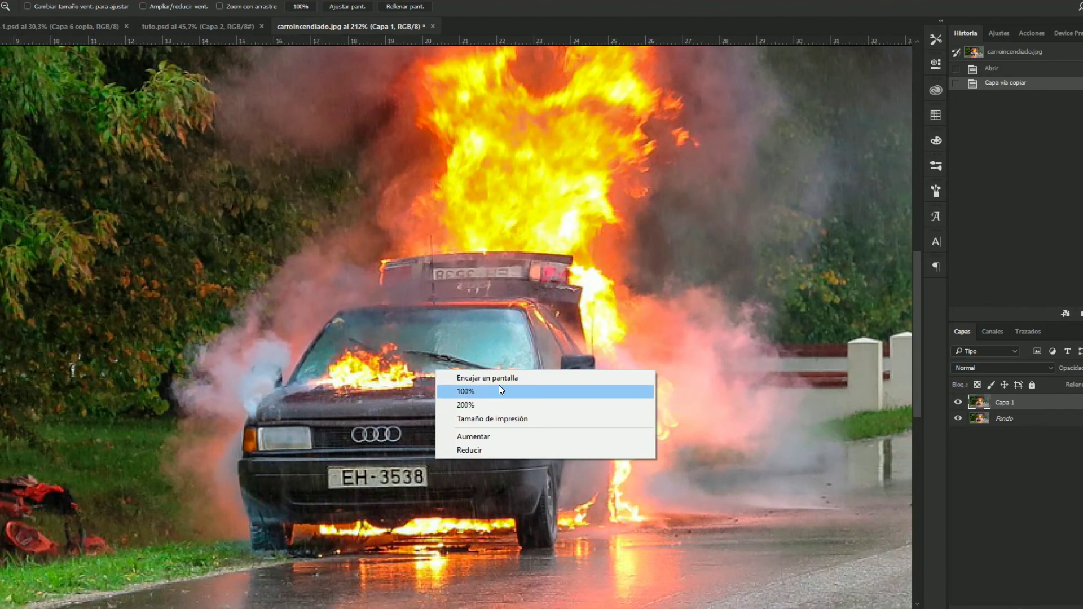
{"action": "left_click", "coordinate": [480, 394]}
{"action": "scroll", "coordinate": [480, 394], "scroll_direction": "up", "scroll_amount": 2}
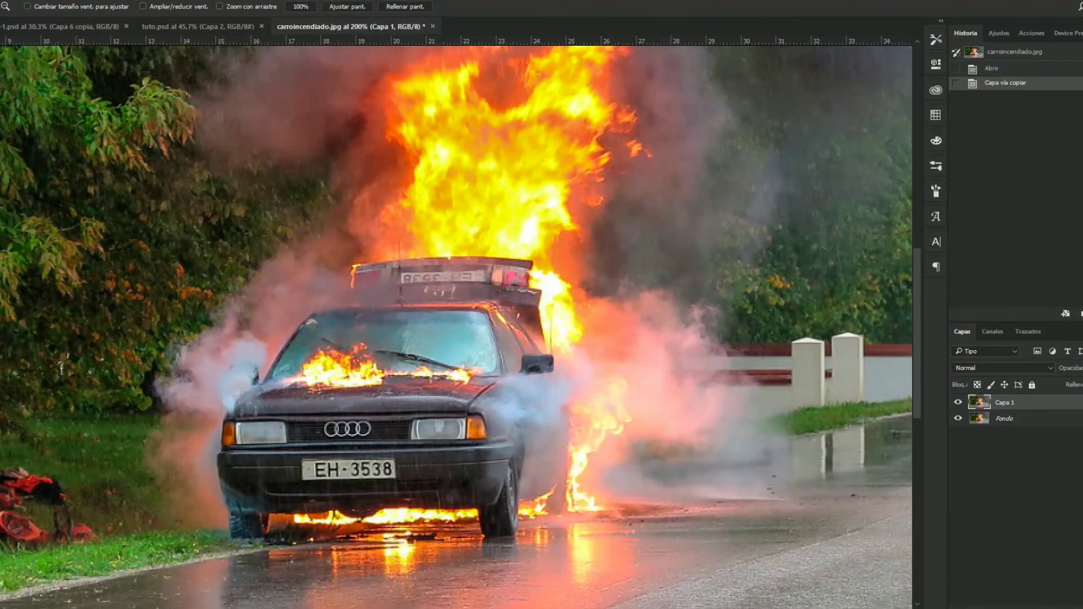
{"action": "left_click", "coordinate": [219, 0]}
{"action": "mouse_move", "coordinate": [220, 158]}
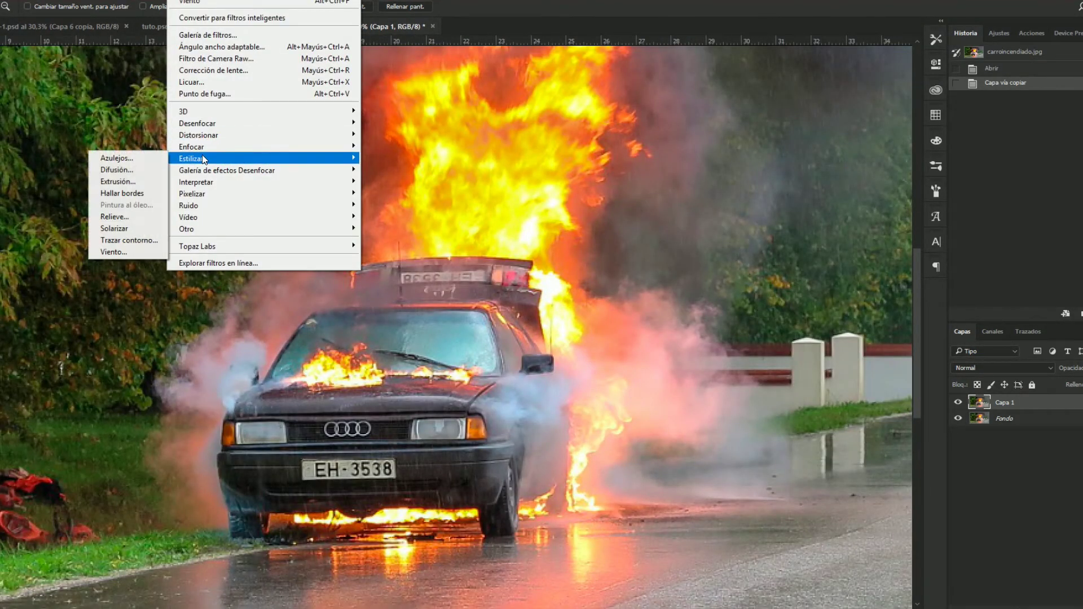
{"action": "left_click", "coordinate": [117, 253]}
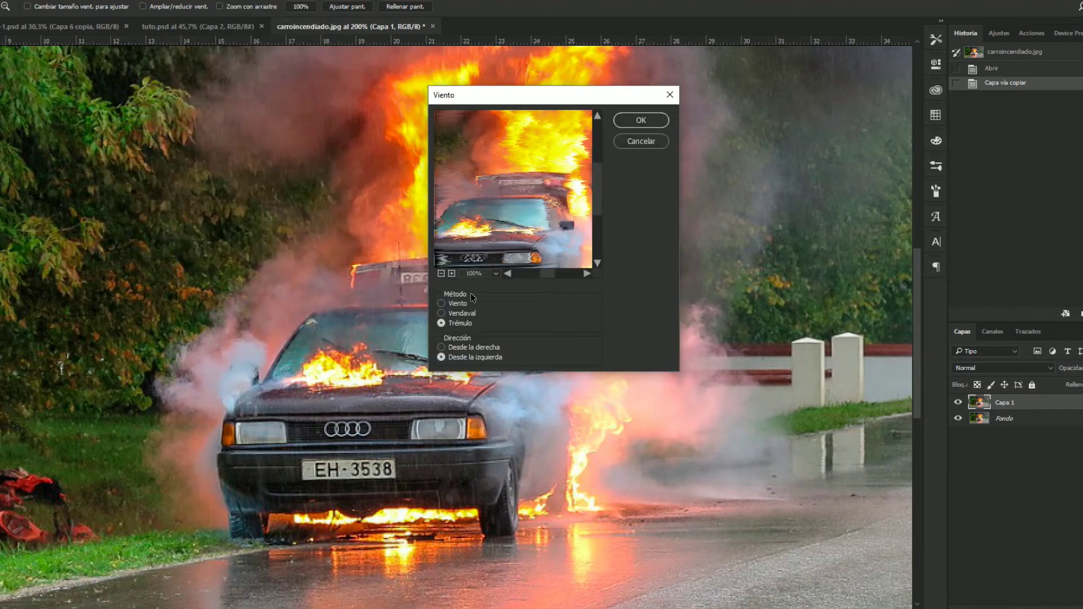
{"action": "left_click", "coordinate": [634, 121]}
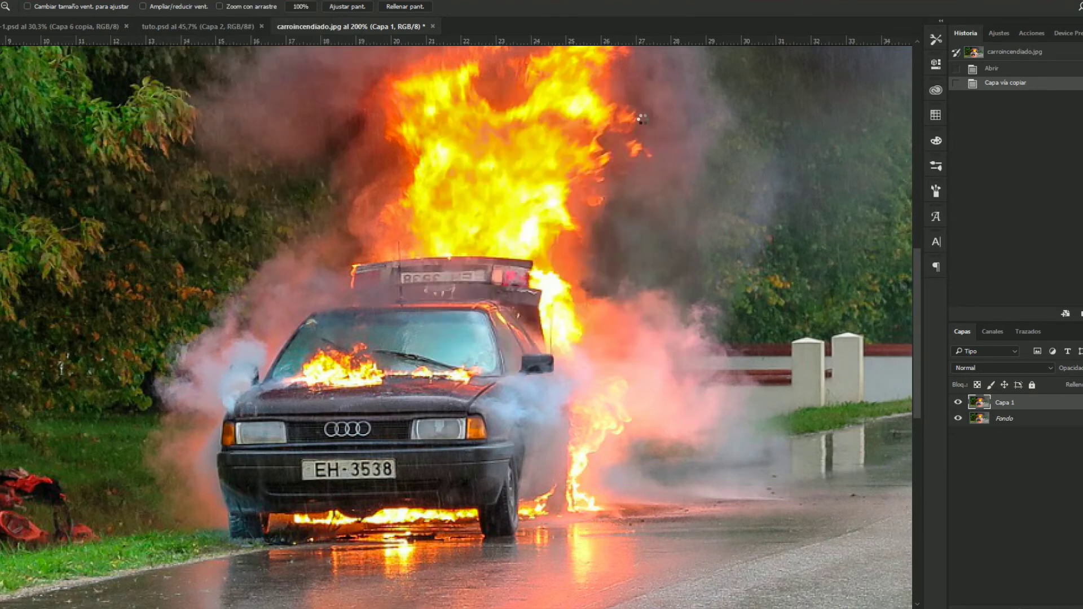
- Repeat the Wind filter twice more and nudge the streaked layer slightly left
{"action": "scroll", "coordinate": [470, 321], "scroll_direction": "down", "scroll_amount": 1}
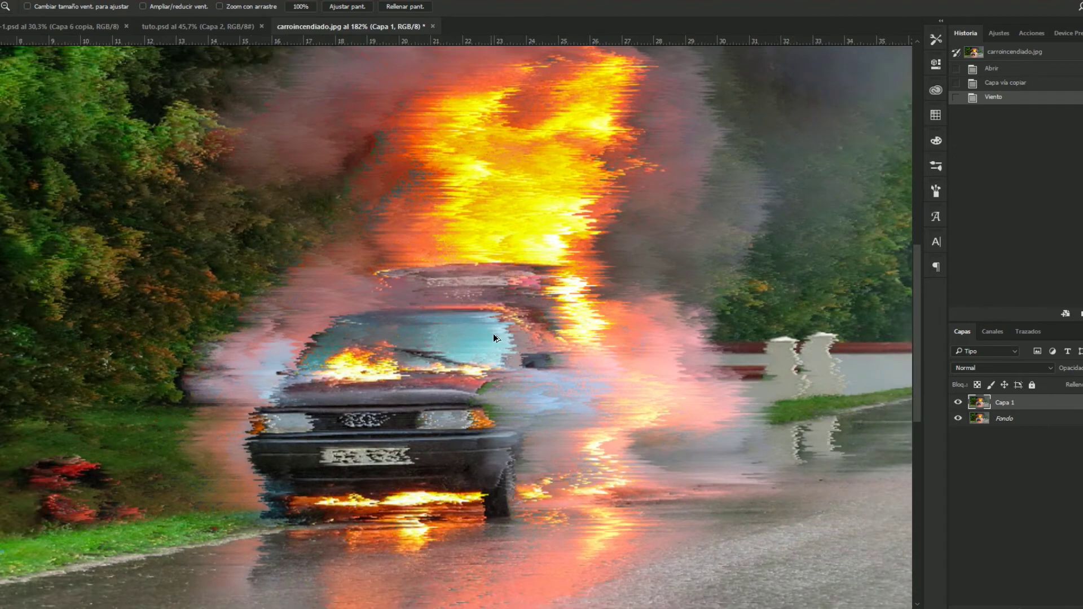
{"action": "key", "text": "ctrl+f"}
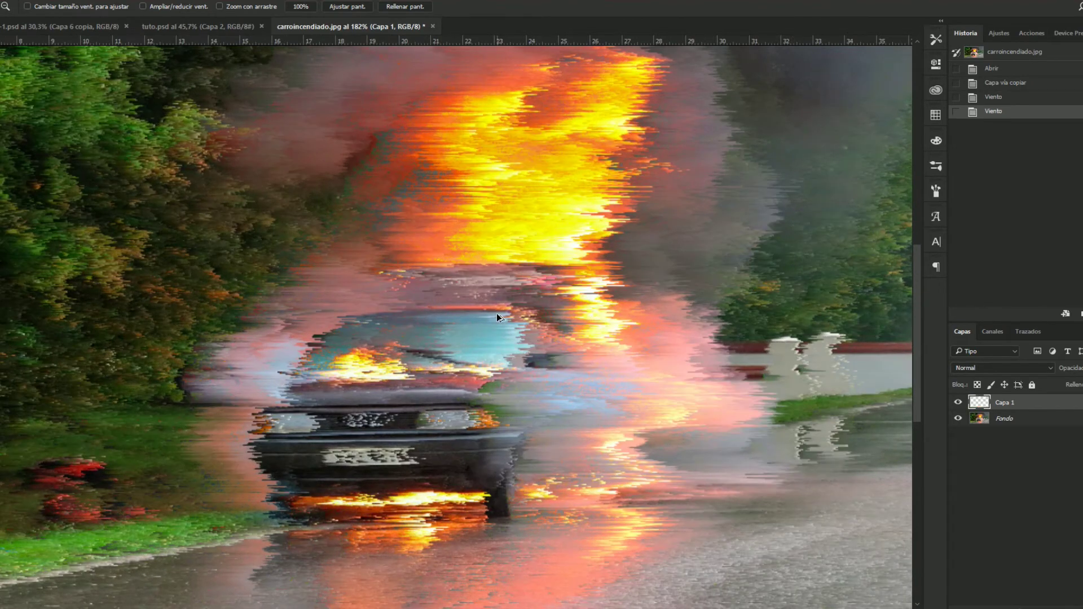
{"action": "key", "text": "ctrl+f"}
{"action": "key", "text": "ctrl+f"}
{"action": "key", "text": "ctrl+f"}
{"action": "key", "text": "v"}
{"action": "left_click_drag", "start_coordinate": [496, 316], "coordinate": [480, 317]}
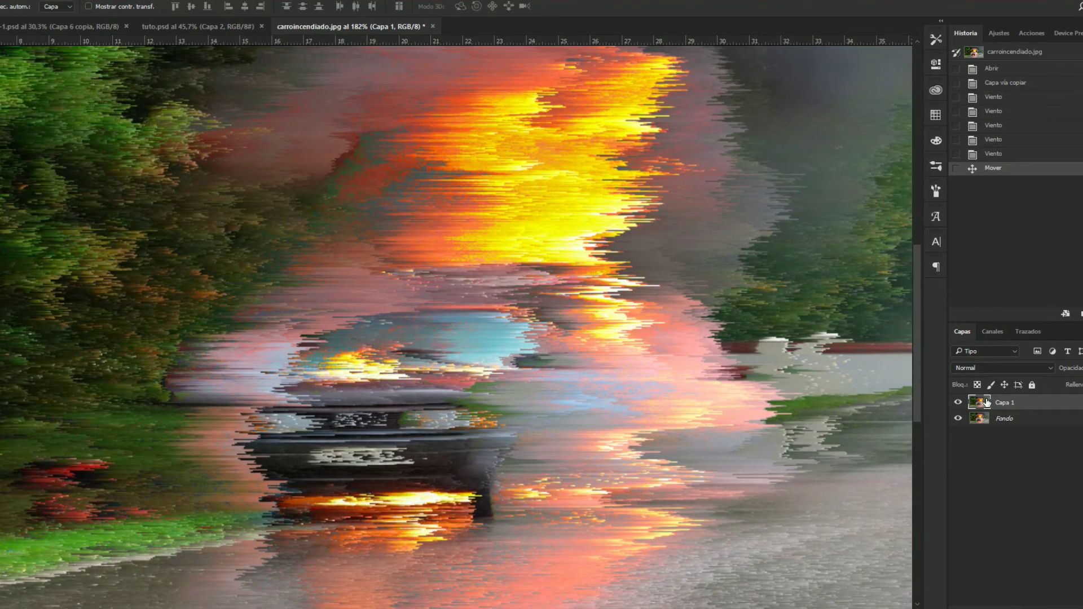
- Add an inverted layer mask to Capa 1 and set a soft 67 px brush with 0% hardness
{"action": "left_click", "coordinate": [1023, 606]}
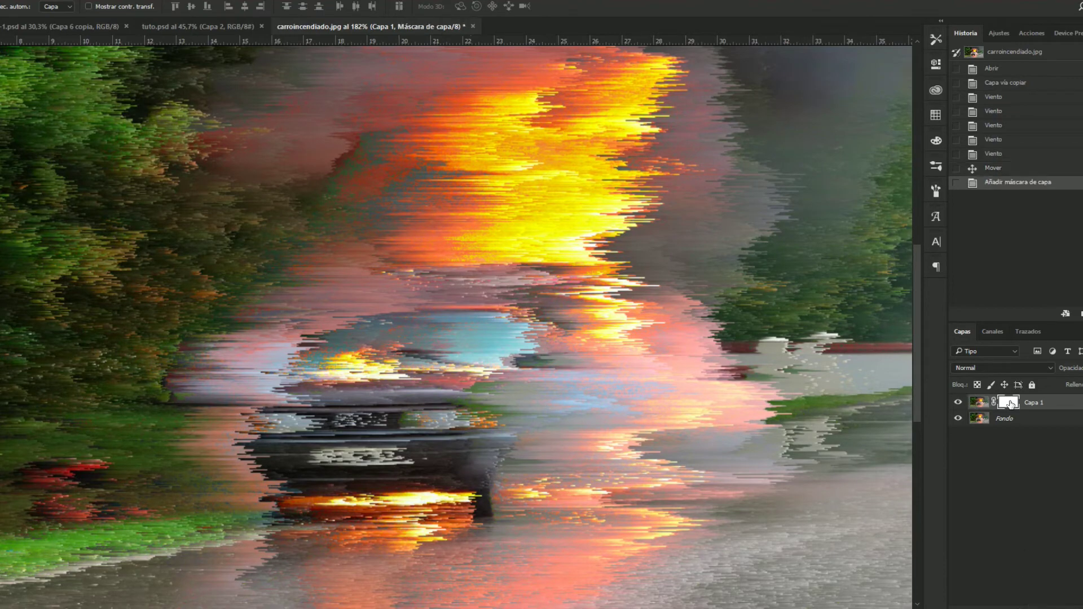
{"action": "key", "text": "ctrl+i"}
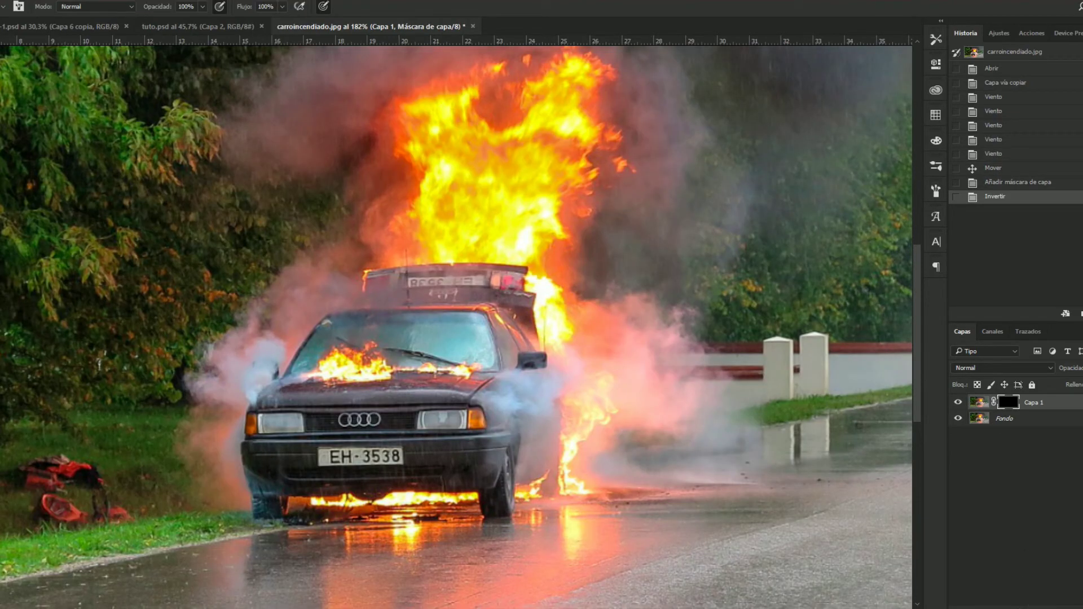
{"action": "scroll", "coordinate": [440, 332], "scroll_direction": "down", "scroll_amount": 4}
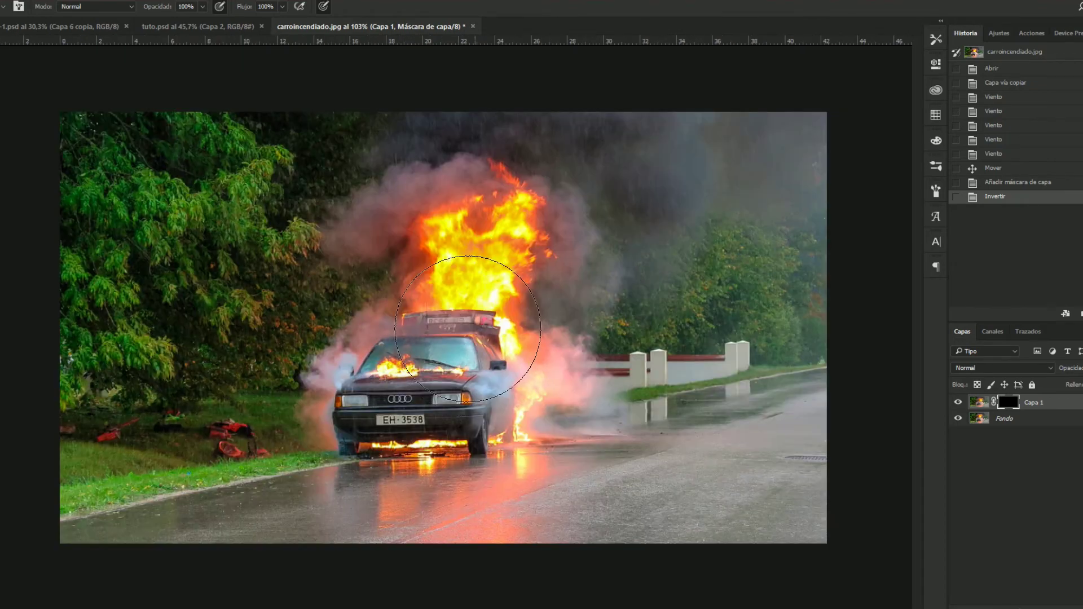
{"action": "scroll", "coordinate": [479, 334], "scroll_direction": "up", "scroll_amount": 2}
{"action": "right_click", "coordinate": [519, 338]}
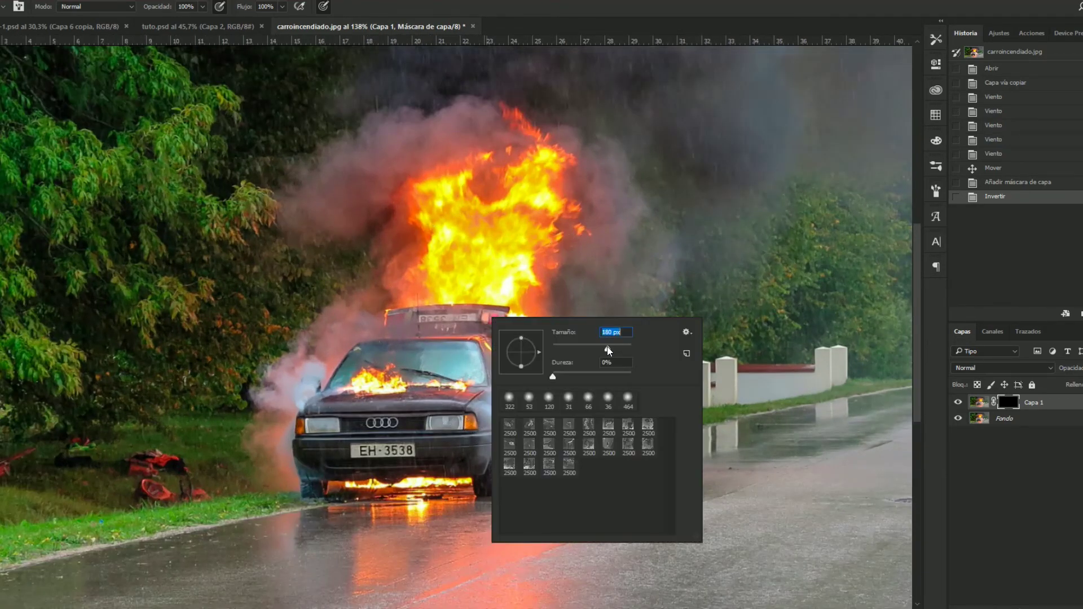
{"action": "key", "text": "Return"}
- Paint the mask to reveal wind streaks over the flames above the car and the road beside it
{"action": "mouse_move", "coordinate": [505, 246]}
{"action": "left_mouse_down"}
{"action": "mouse_move", "coordinate": [468, 215]}
{"action": "mouse_move", "coordinate": [498, 158]}
{"action": "mouse_move", "coordinate": [545, 233]}
{"action": "left_mouse_up"}
{"action": "left_click_drag", "start_coordinate": [439, 238], "coordinate": [483, 235]}
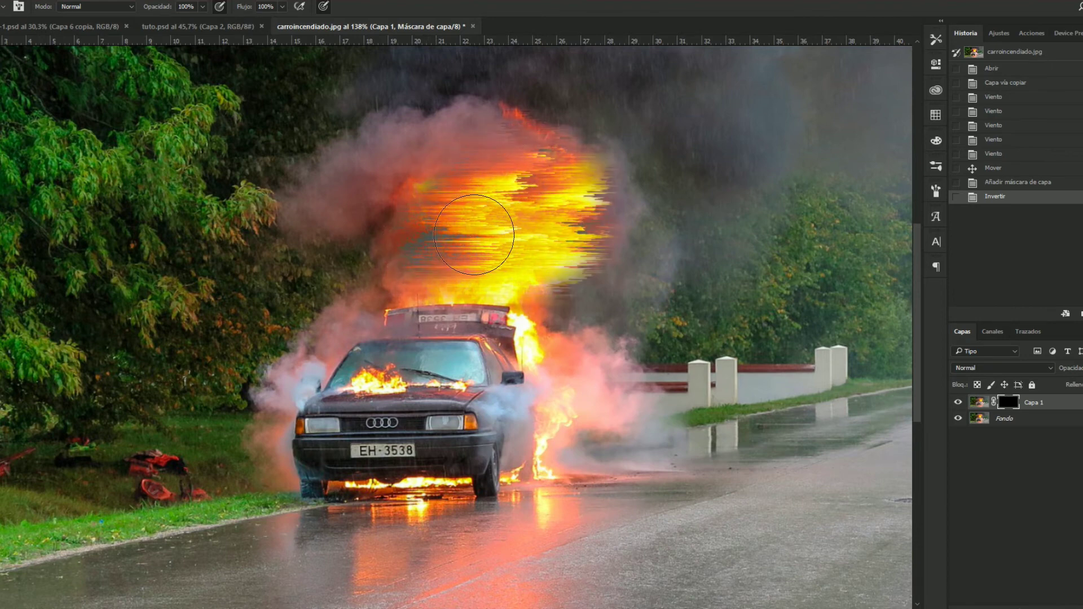
{"action": "right_click", "coordinate": [491, 233]}
{"action": "left_click_drag", "start_coordinate": [581, 264], "coordinate": [596, 264]}
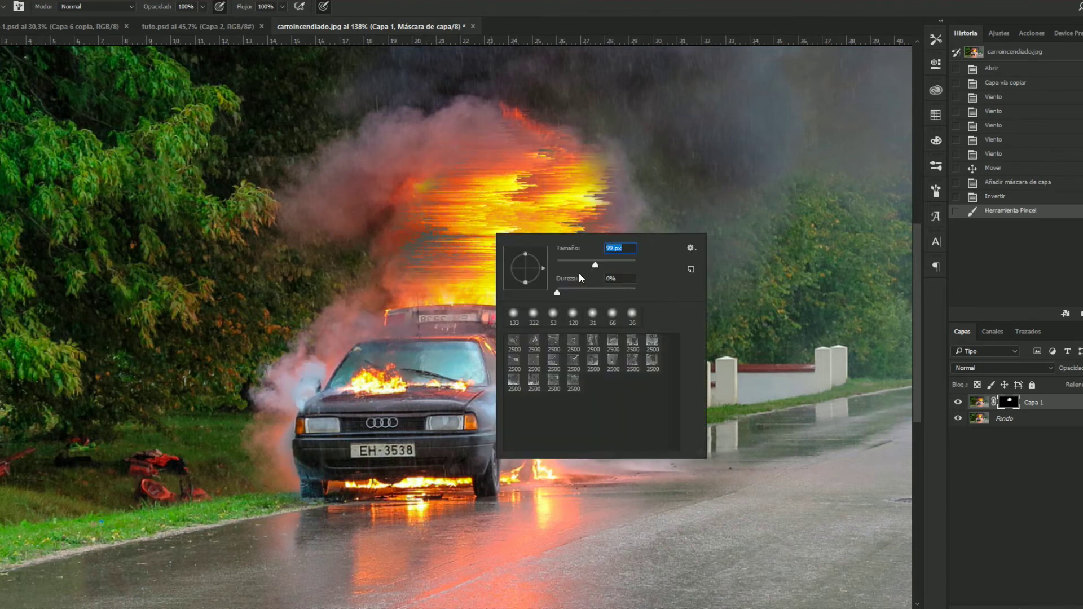
{"action": "left_click", "coordinate": [417, 283]}
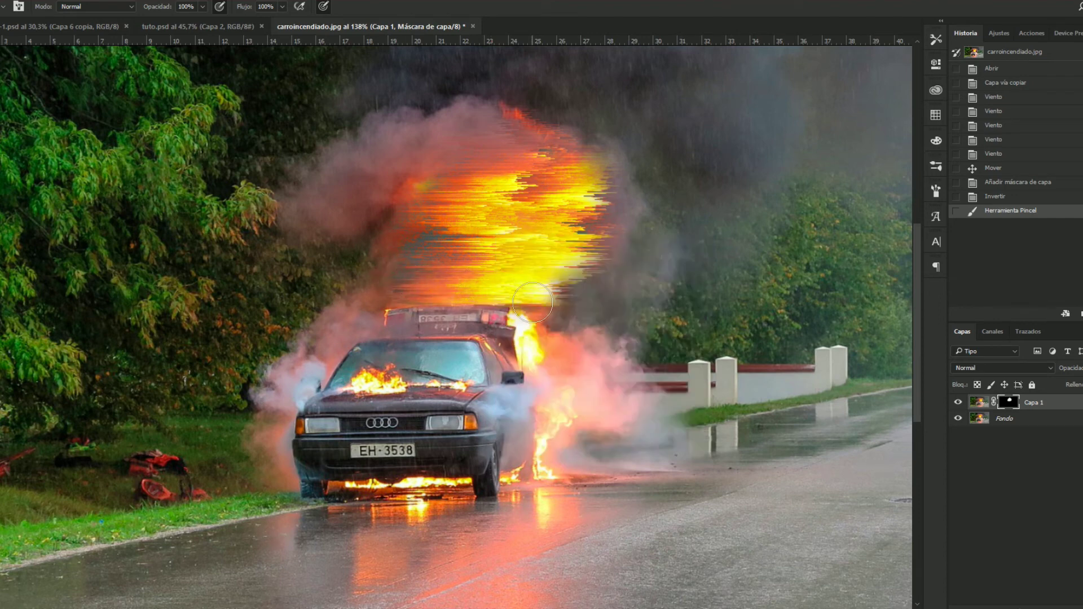
{"action": "left_click_drag", "start_coordinate": [547, 347], "coordinate": [554, 353]}
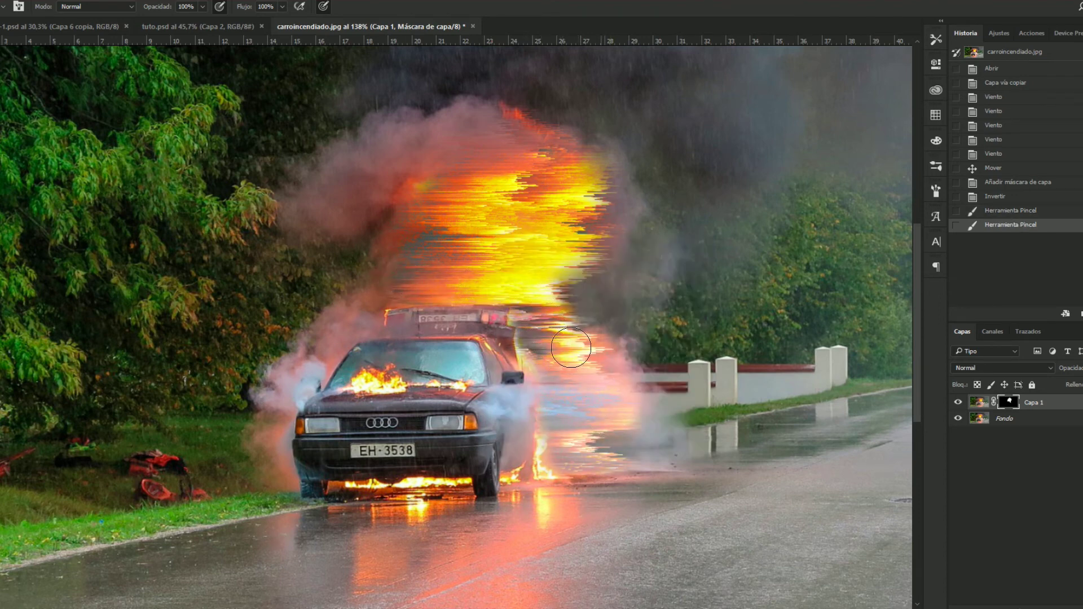
{"action": "left_click", "coordinate": [636, 453]}
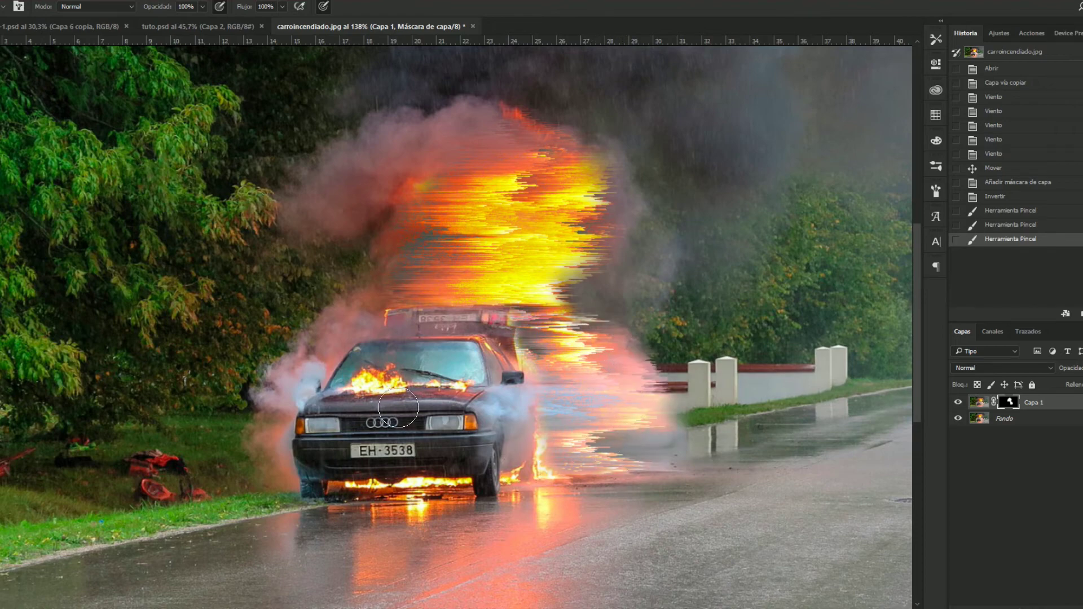
- Reveal more streaks beneath the car, over the flames to its right and across the hood
{"action": "scroll", "coordinate": [411, 468], "scroll_direction": "up", "scroll_amount": 3}
{"action": "right_click", "coordinate": [374, 483]}
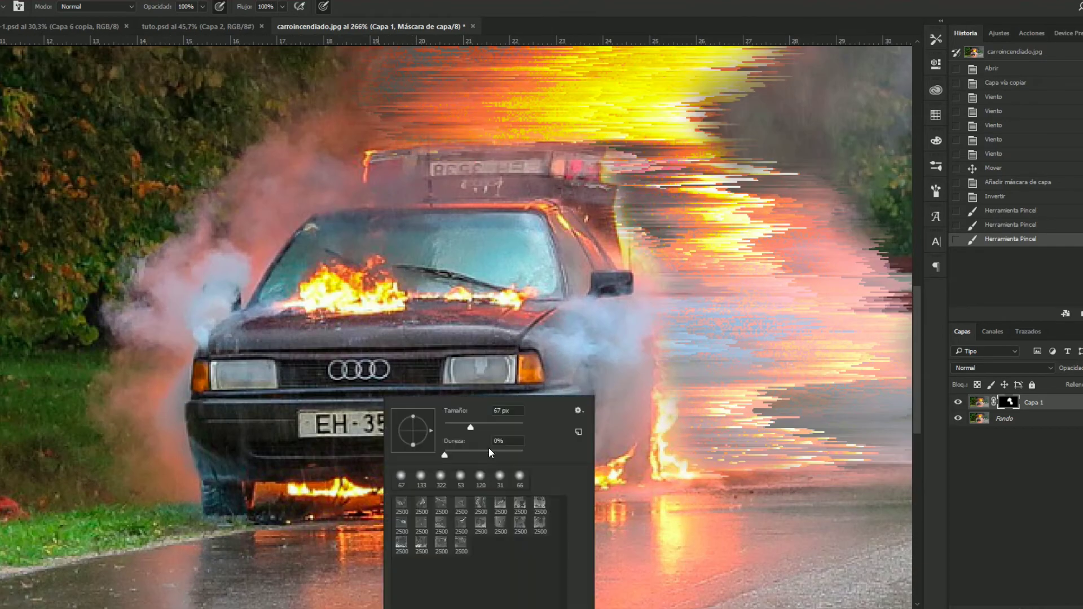
{"action": "key", "text": "Return"}
{"action": "left_click_drag", "start_coordinate": [292, 494], "coordinate": [392, 528]}
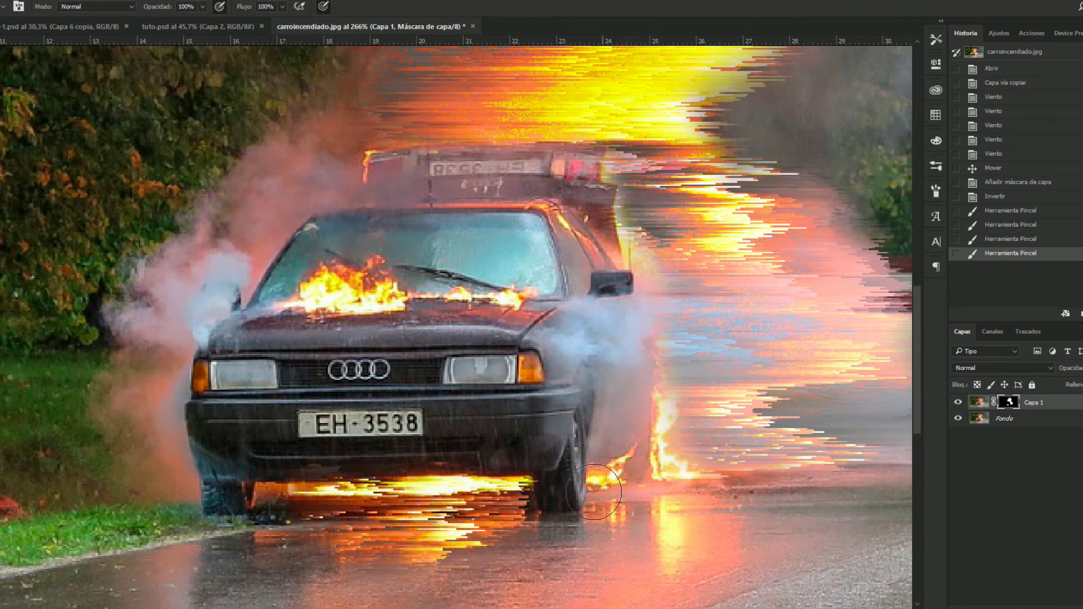
{"action": "mouse_move", "coordinate": [584, 491]}
{"action": "left_mouse_down"}
{"action": "mouse_move", "coordinate": [663, 482]}
{"action": "mouse_move", "coordinate": [785, 554]}
{"action": "left_mouse_up"}
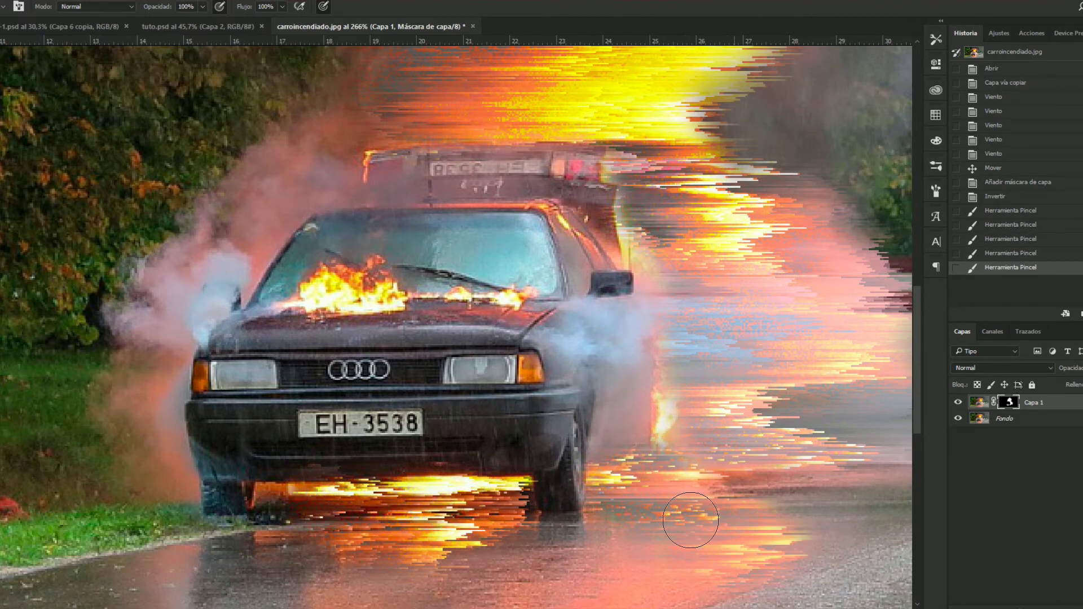
{"action": "left_click_drag", "start_coordinate": [333, 288], "coordinate": [542, 291]}
{"action": "left_click_drag", "start_coordinate": [368, 296], "coordinate": [372, 304]}
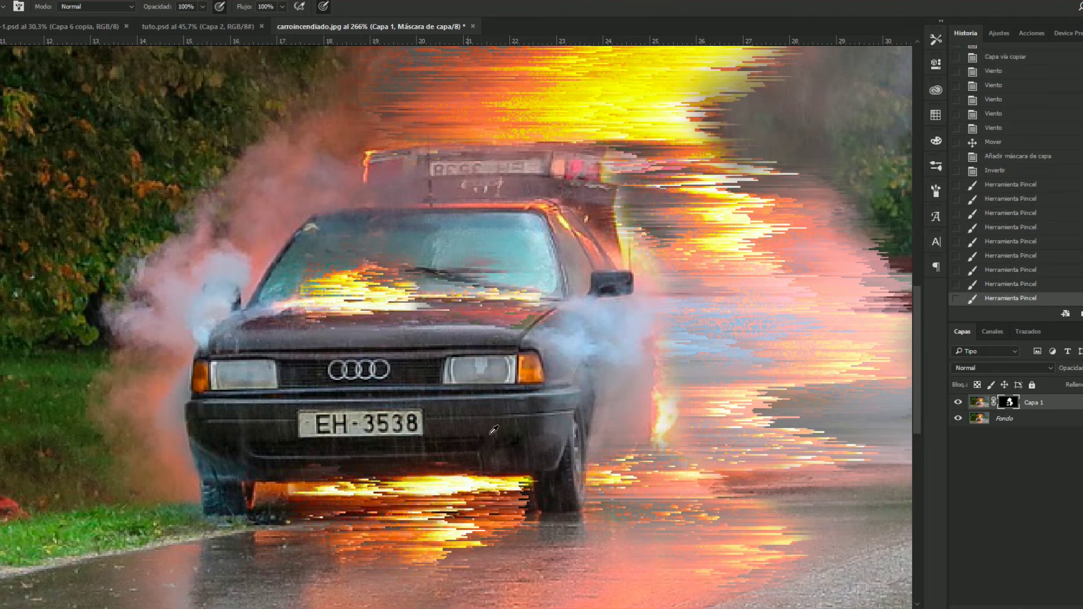
{"action": "scroll", "coordinate": [395, 316], "scroll_direction": "down", "scroll_amount": 2}
{"action": "scroll", "coordinate": [423, 338], "scroll_direction": "down", "scroll_amount": 3}
{"action": "scroll", "coordinate": [460, 356], "scroll_direction": "up", "scroll_amount": 4}
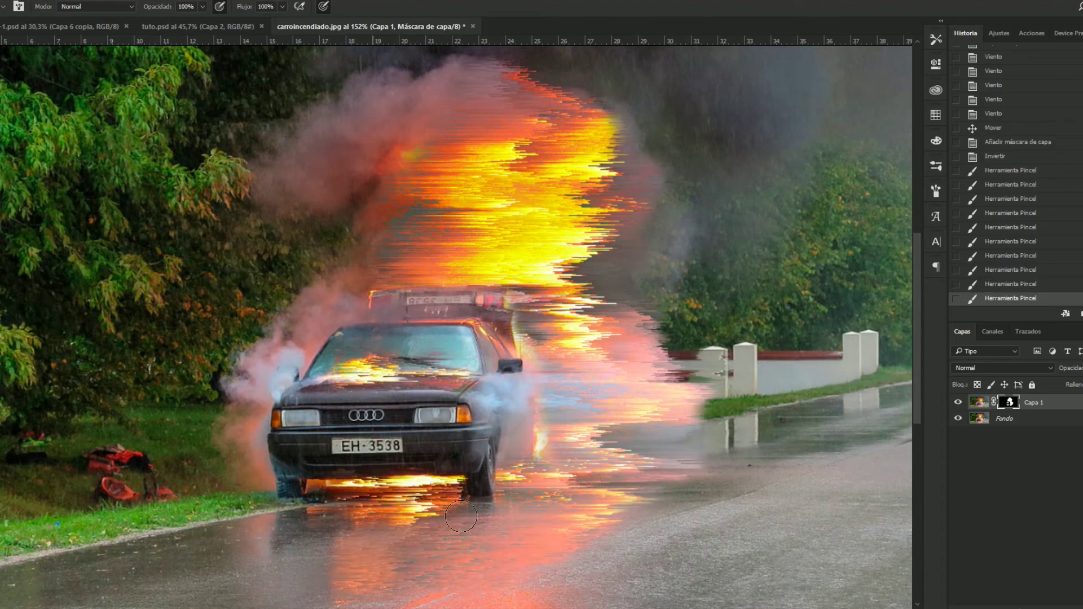
{"action": "scroll", "coordinate": [427, 409], "scroll_direction": "down", "scroll_amount": 5}
{"action": "scroll", "coordinate": [426, 408], "scroll_direction": "up", "scroll_amount": 4}
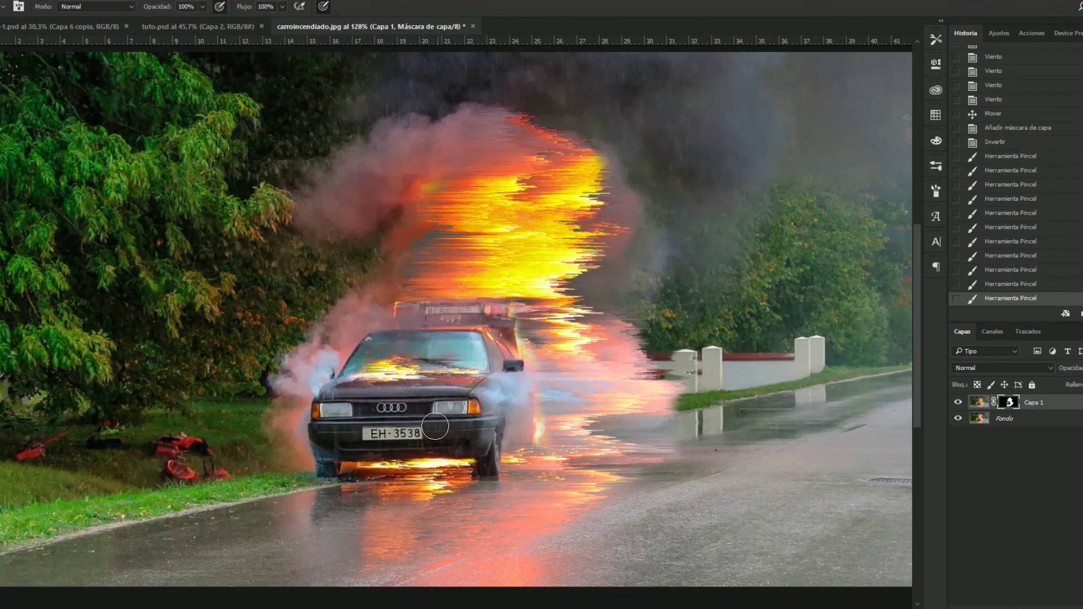
{"action": "scroll", "coordinate": [435, 426], "scroll_direction": "down", "scroll_amount": 2}
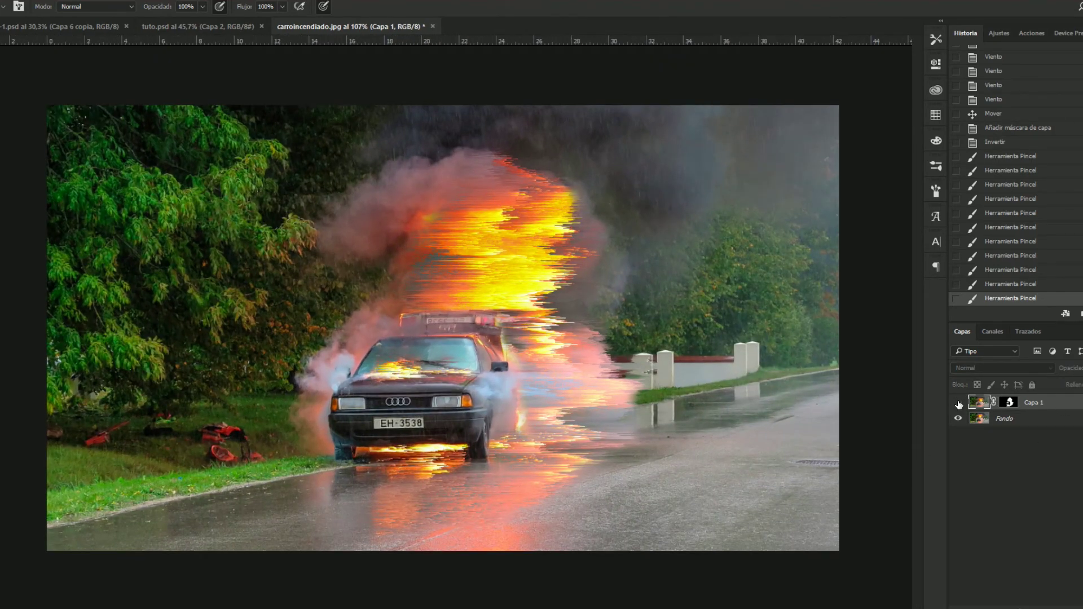
- Zoom the view to a preset level to inspect the streaked fire
{"action": "scroll", "coordinate": [490, 384], "scroll_direction": "up", "scroll_amount": 2}
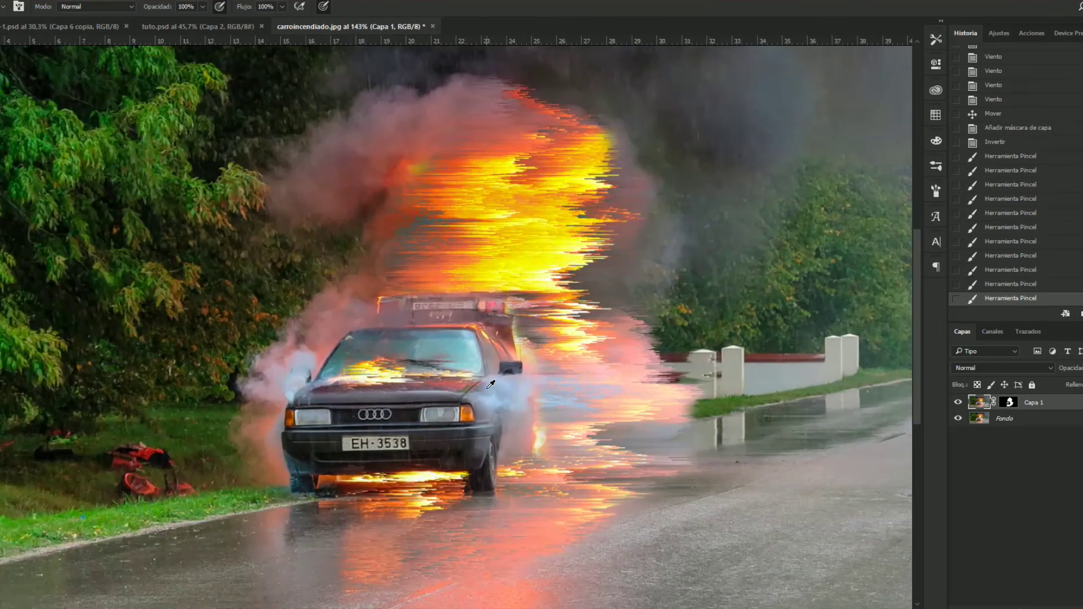
{"action": "scroll", "coordinate": [496, 240], "scroll_direction": "up", "scroll_amount": 2}
{"action": "right_click", "coordinate": [600, 269]}
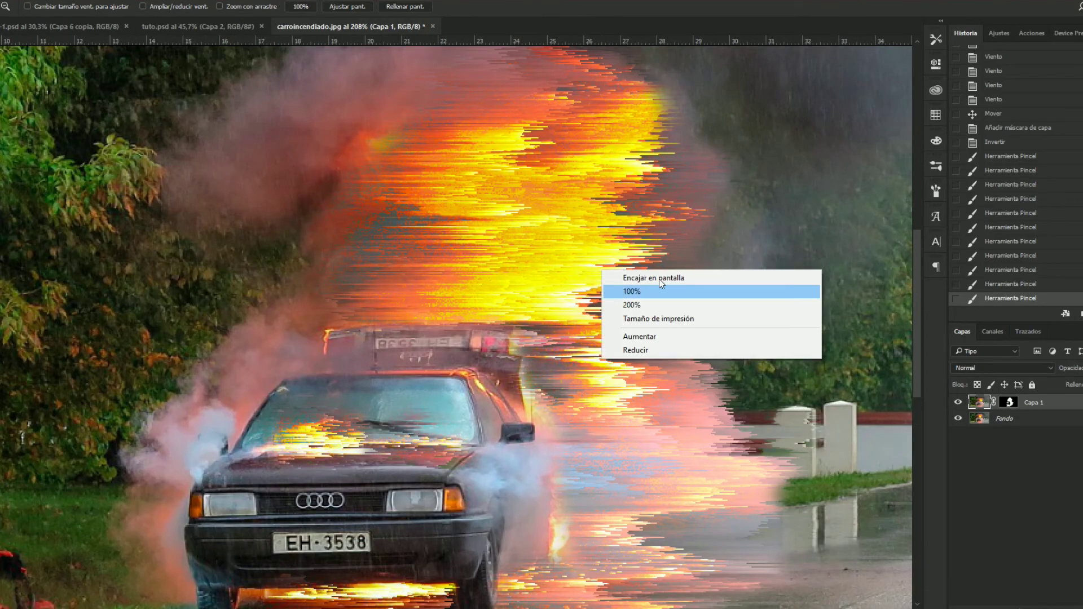
{"action": "left_click", "coordinate": [607, 304]}
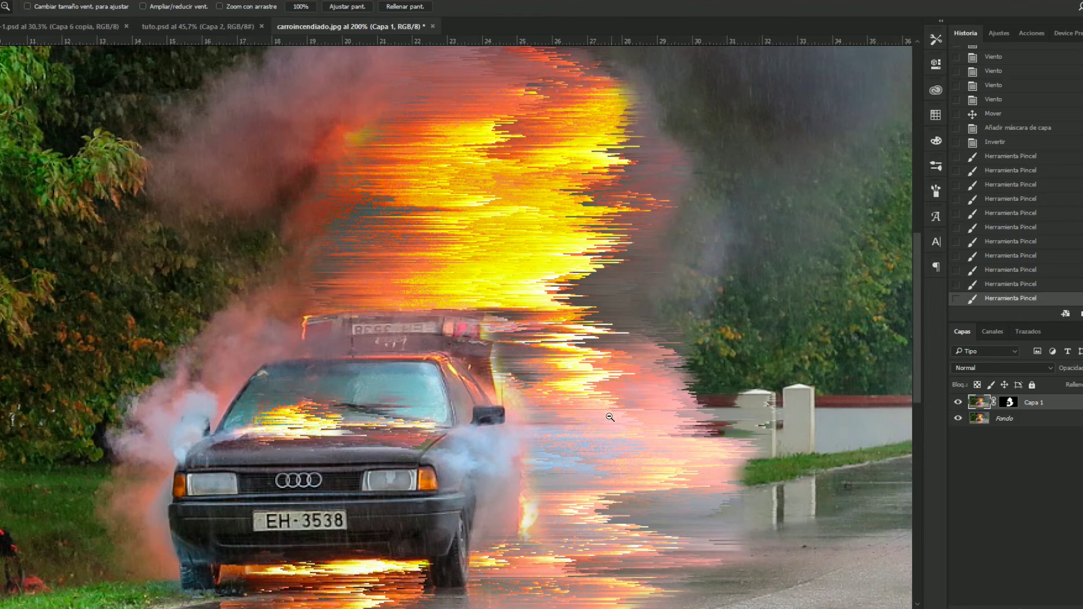
{"action": "scroll", "coordinate": [610, 416], "scroll_direction": "down", "scroll_amount": 2}
{"action": "scroll", "coordinate": [490, 413], "scroll_direction": "up", "scroll_amount": 3}
- Set the streaked fire layer's hue to -12 and fit the image on screen
{"action": "key", "text": "ctrl+u"}
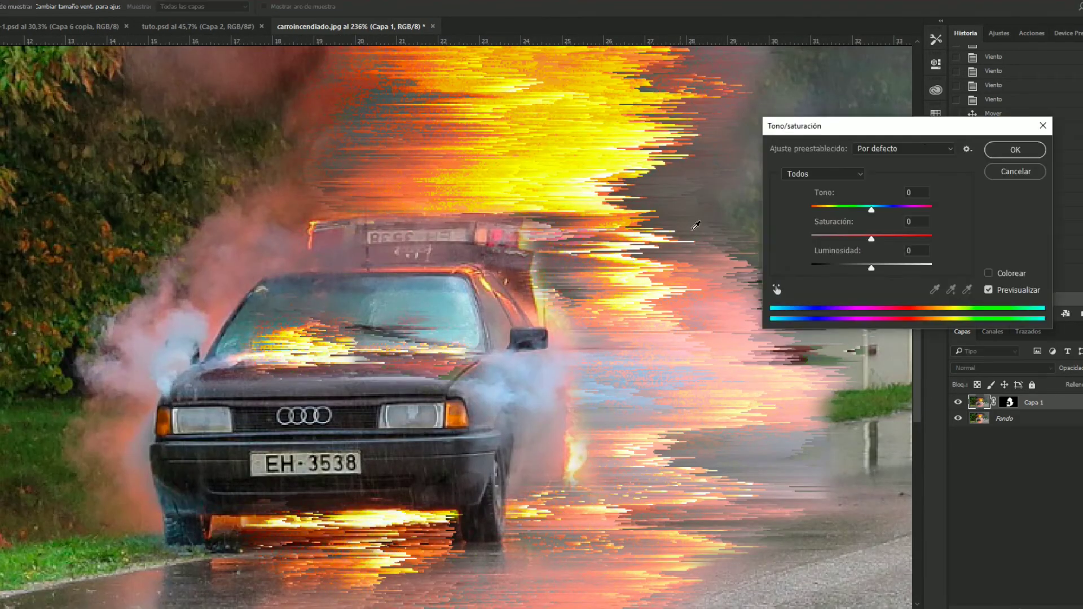
{"action": "left_click_drag", "start_coordinate": [872, 213], "coordinate": [864, 210]}
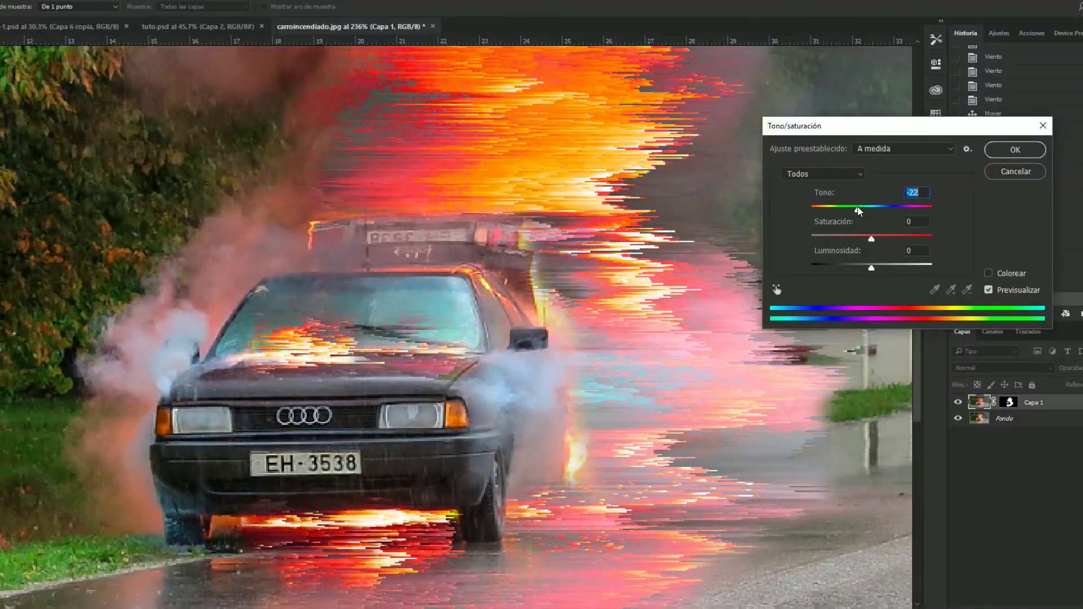
{"action": "left_click", "coordinate": [1025, 149]}
{"action": "key", "text": "z"}
{"action": "right_click", "coordinate": [597, 348]}
{"action": "left_click", "coordinate": [637, 357]}
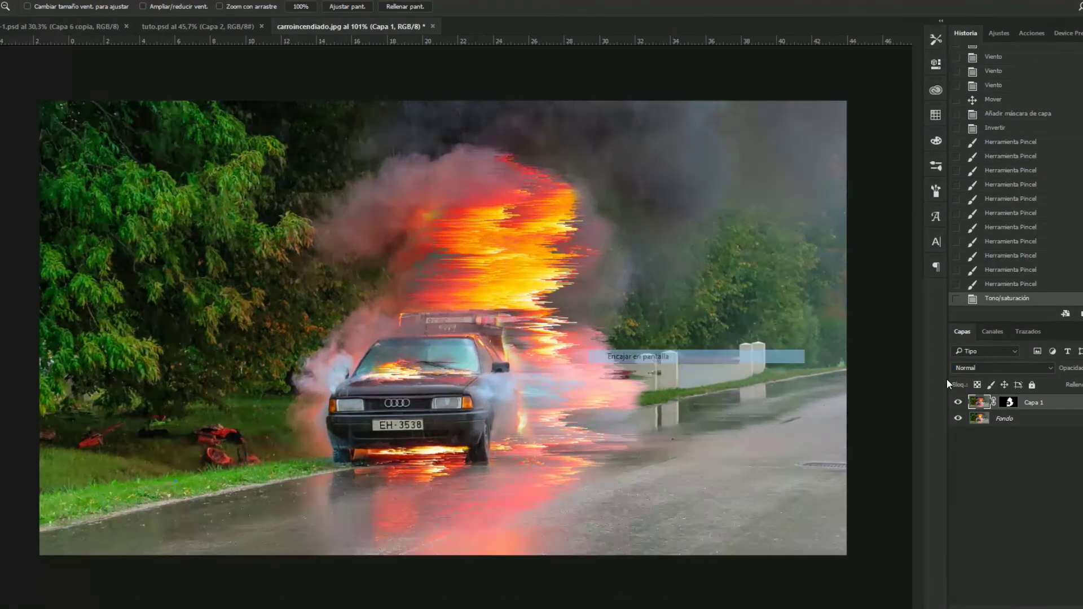
- Compare the streak layer, view the image at 100%, and unlock Fondo as an editable layer
{"action": "left_click", "coordinate": [958, 402]}
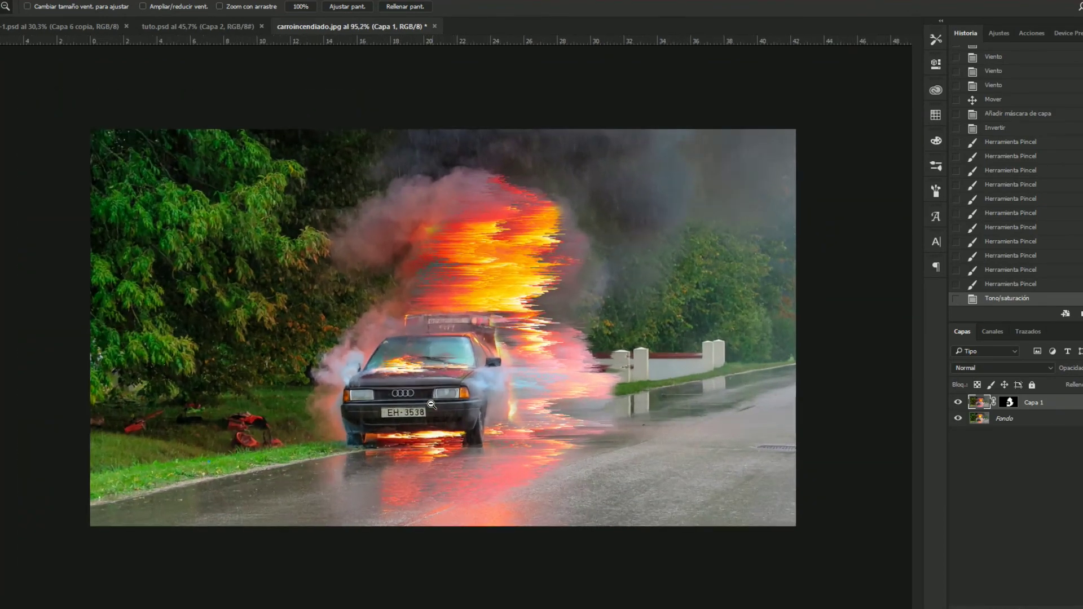
{"action": "right_click", "coordinate": [428, 407]}
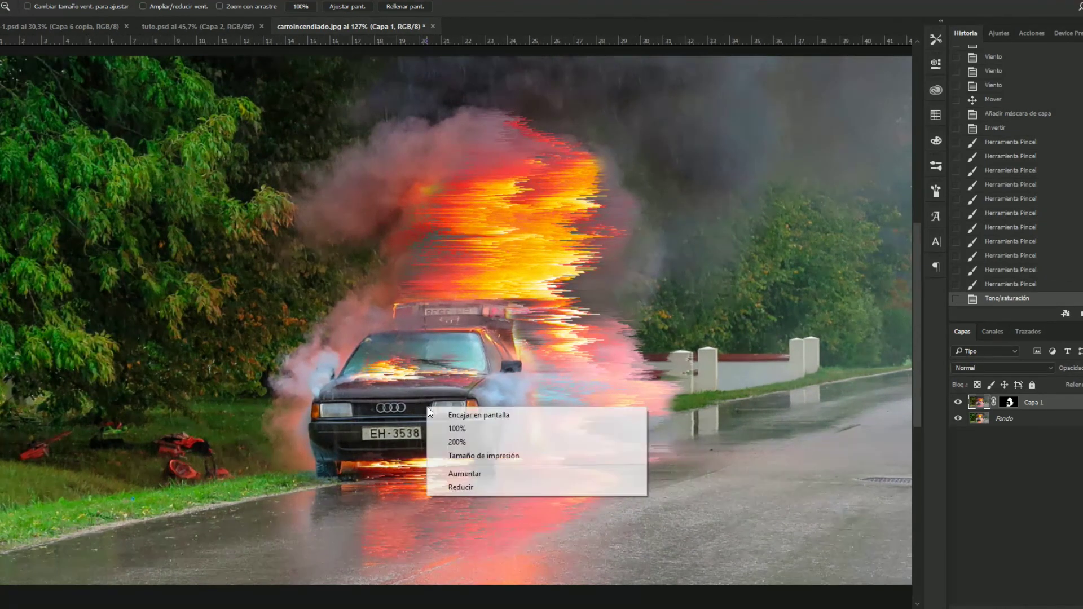
{"action": "left_click", "coordinate": [466, 429]}
{"action": "key", "text": "ctrl+0"}
{"action": "left_click", "coordinate": [1053, 418]}
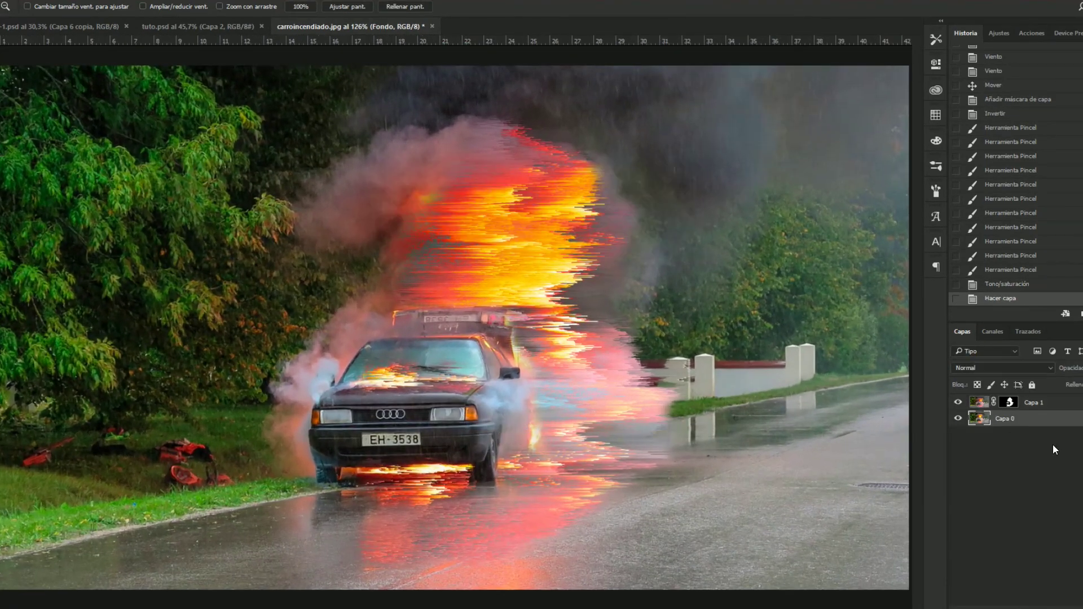
- Make the background photo grayscale with Hue/Saturation saturation -100
{"action": "key", "text": "ctrl+u"}
{"action": "type", "text": "-100"}
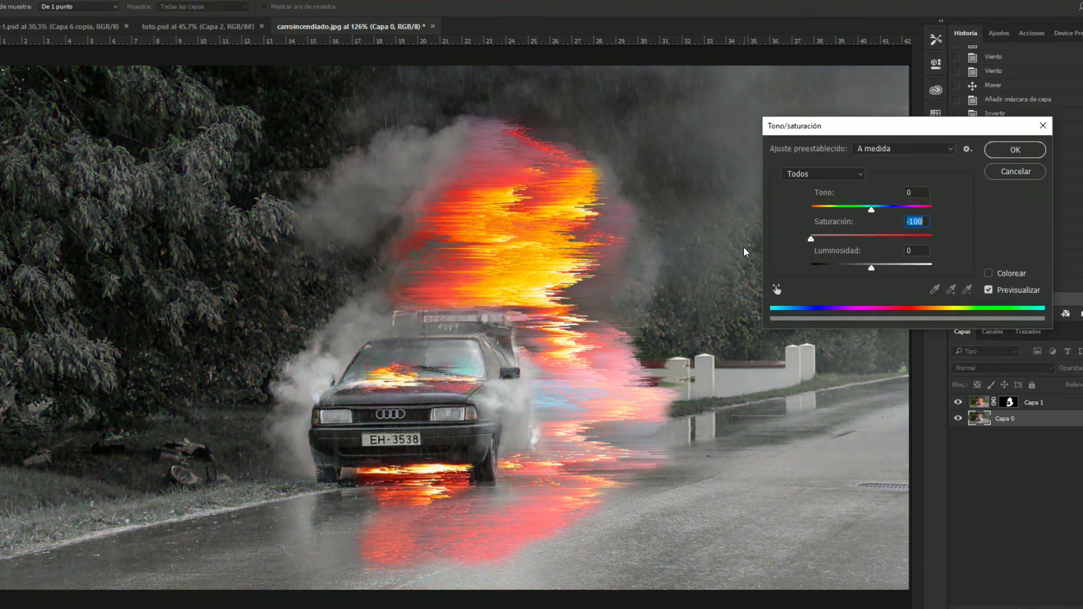
{"action": "key", "text": "Tab"}
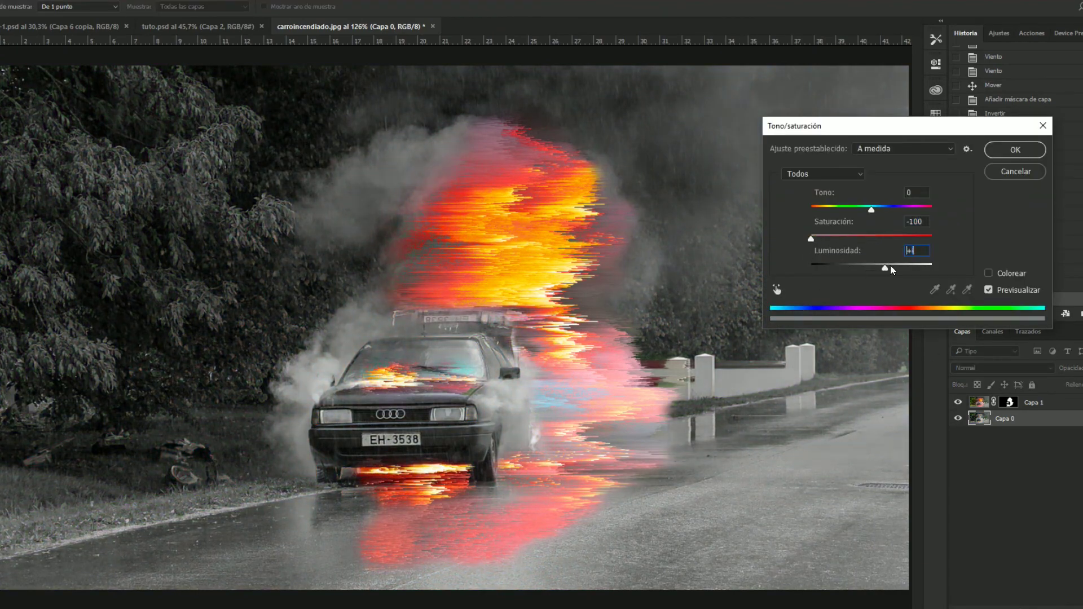
{"action": "left_click", "coordinate": [1003, 151]}
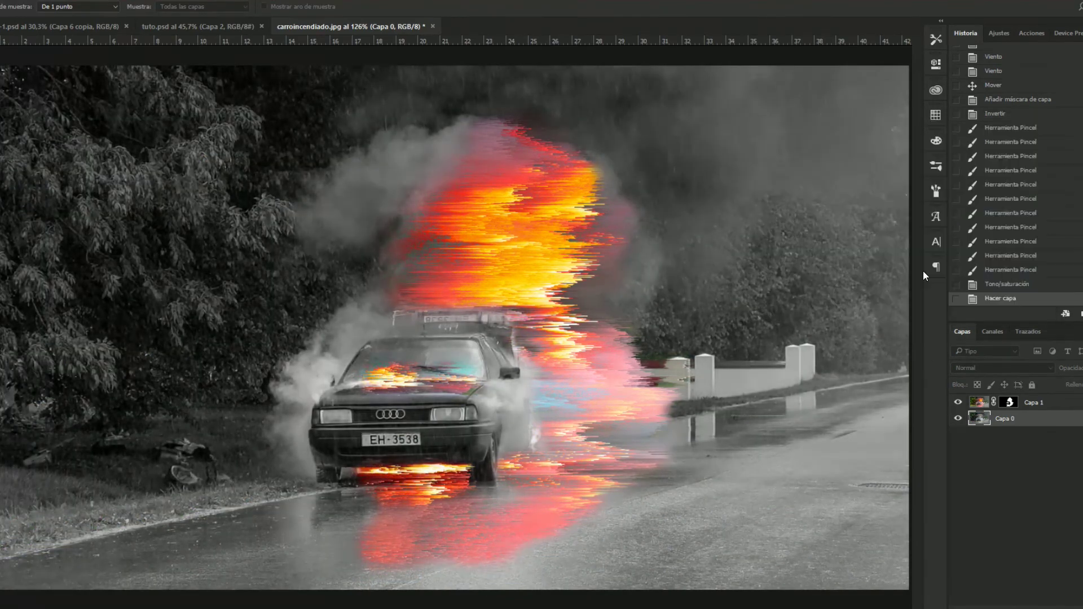
{"action": "key", "text": "z"}
{"action": "left_click_drag", "start_coordinate": [439, 422], "coordinate": [497, 422]}
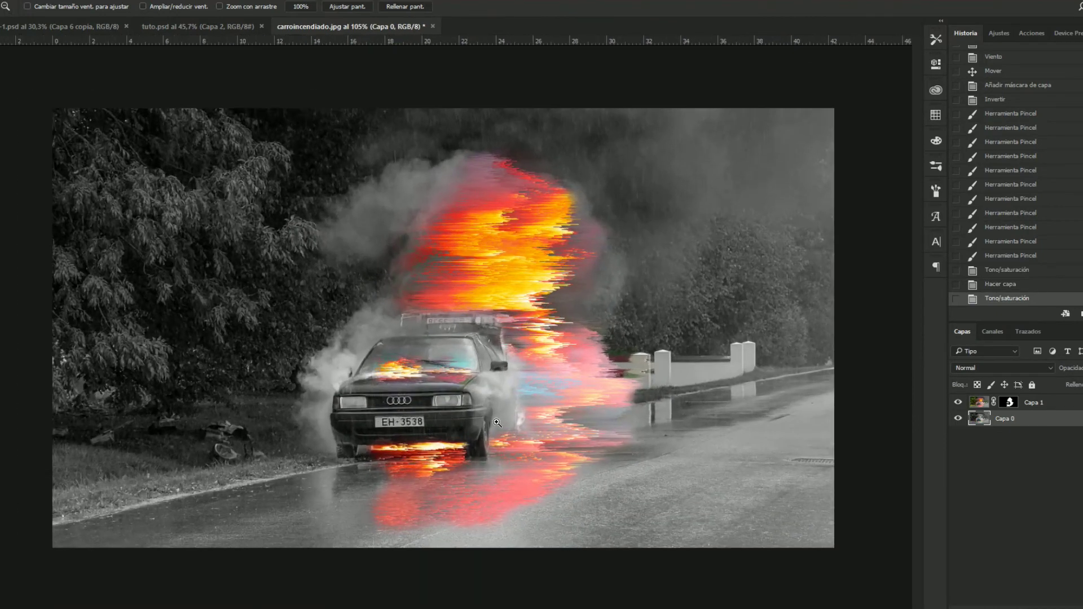
- Duplicate both layers and merge the copies into one combined layer on top
{"action": "left_click", "coordinate": [1044, 402], "text": "shift"}
{"action": "key", "text": "ctrl+j"}
{"action": "key", "text": "ctrl+e"}
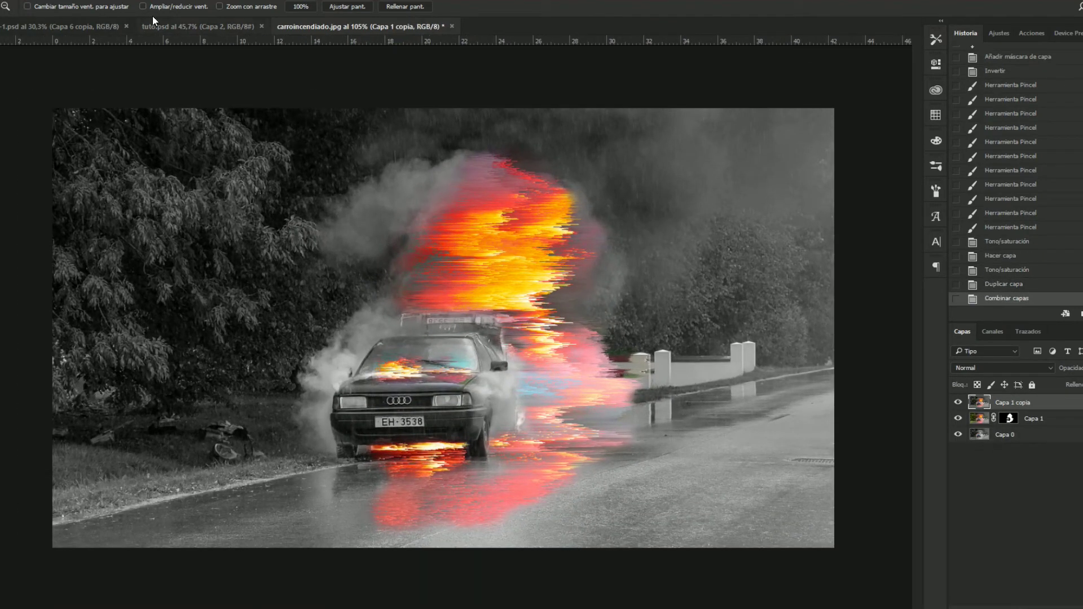
{"action": "left_click", "coordinate": [175, 0]}
{"action": "left_click", "coordinate": [209, 59]}
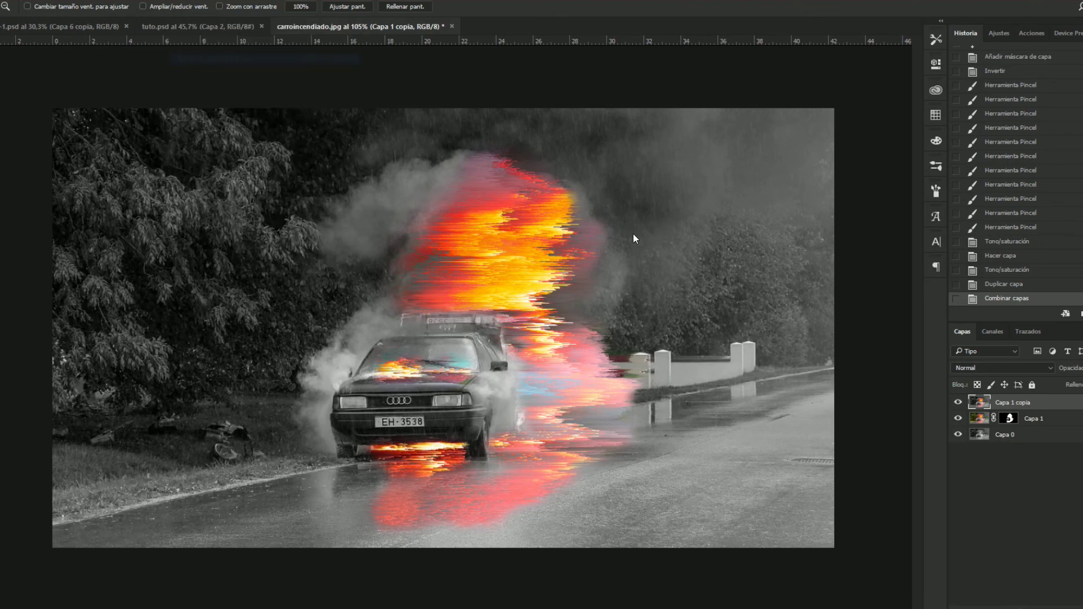